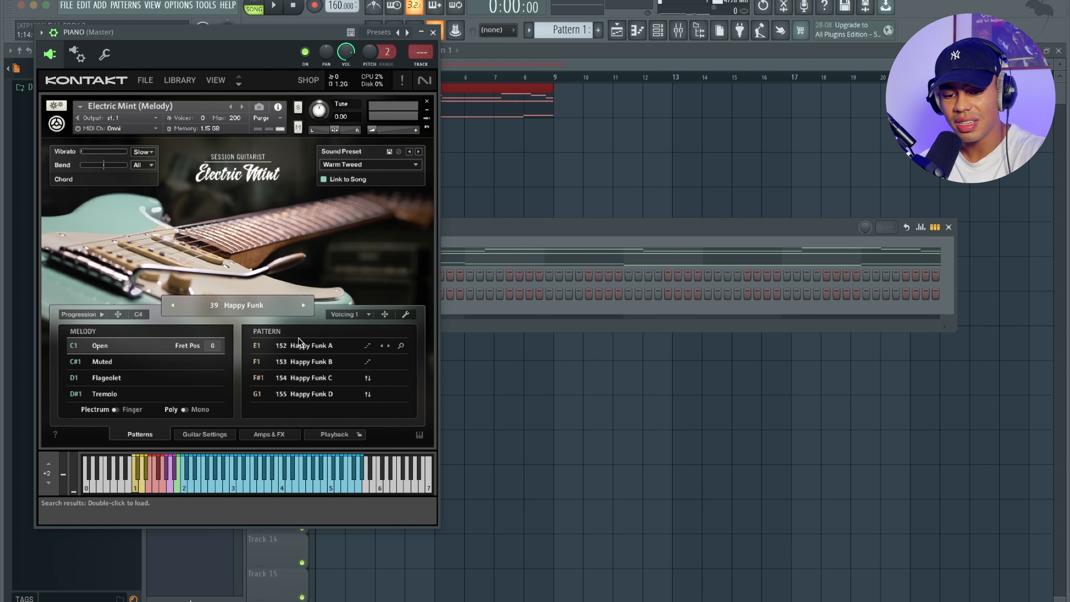
Step: Transpose all of the PIANO channel's notes up one octave in the piano roll and play the pattern back
{"action": "left_click", "coordinate": [432, 32]}
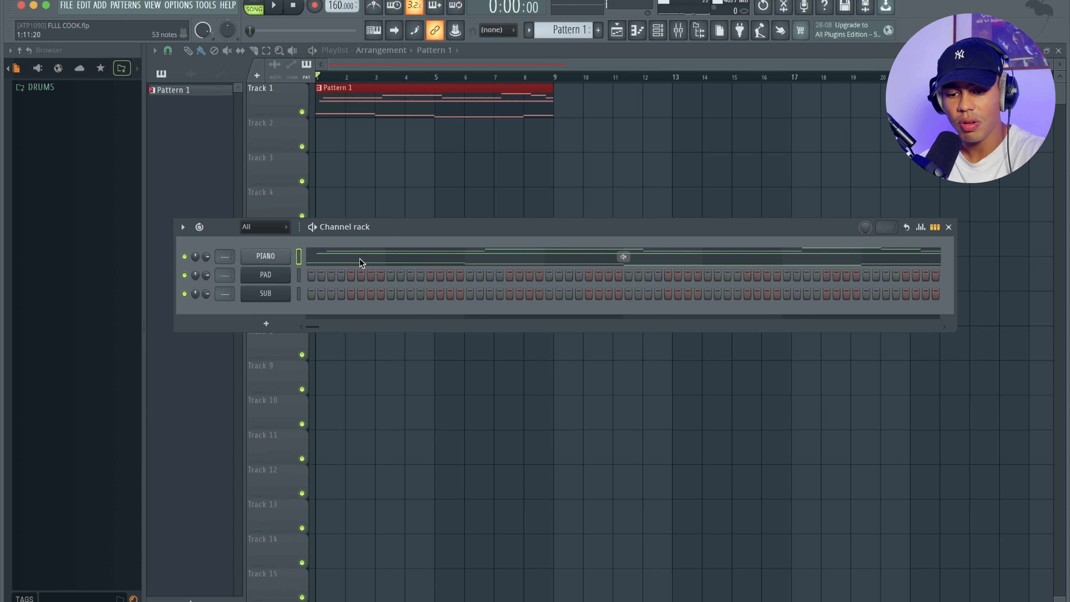
{"action": "left_click", "coordinate": [359, 258]}
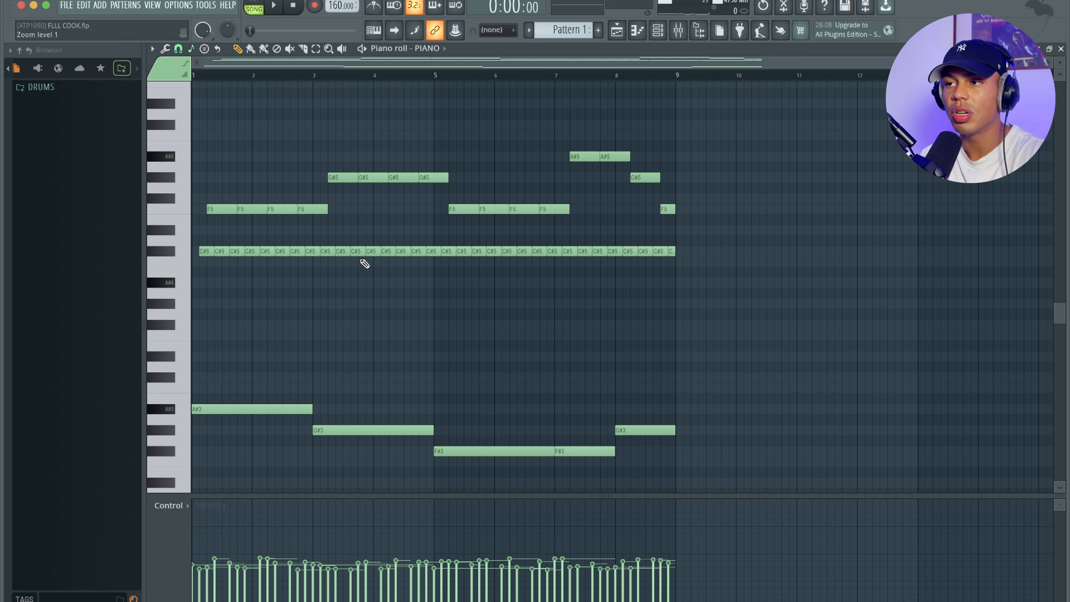
{"action": "key", "text": "space"}
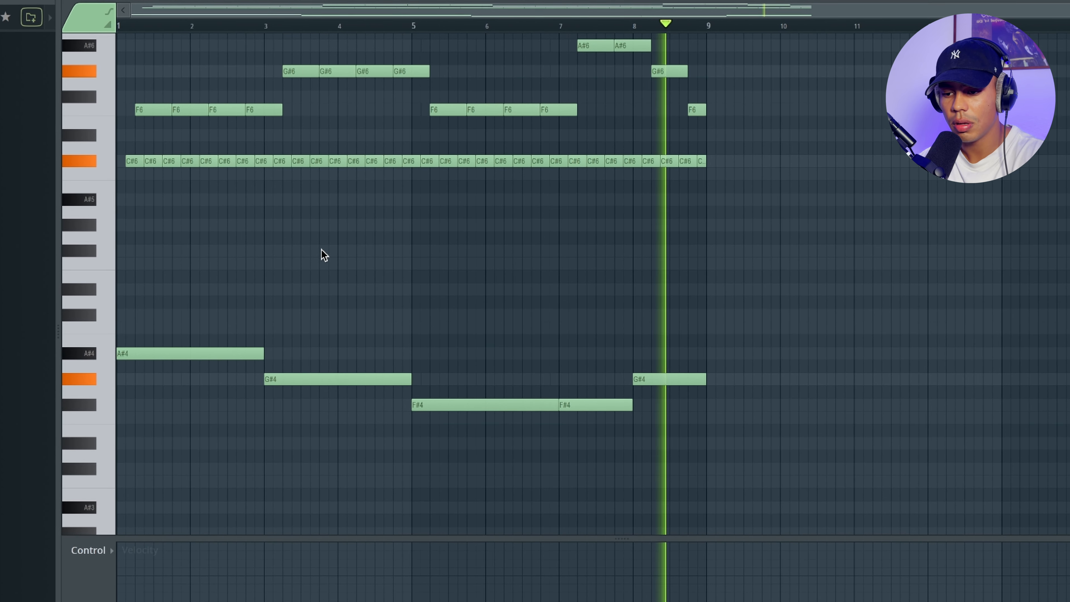
{"action": "key", "text": "space"}
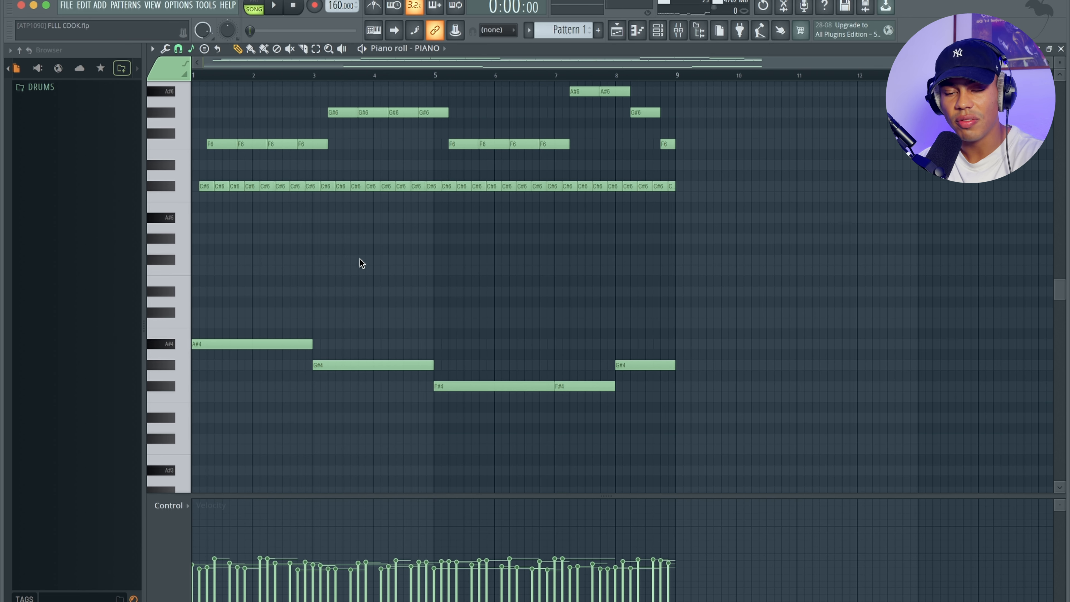
{"action": "key", "text": "Escape"}
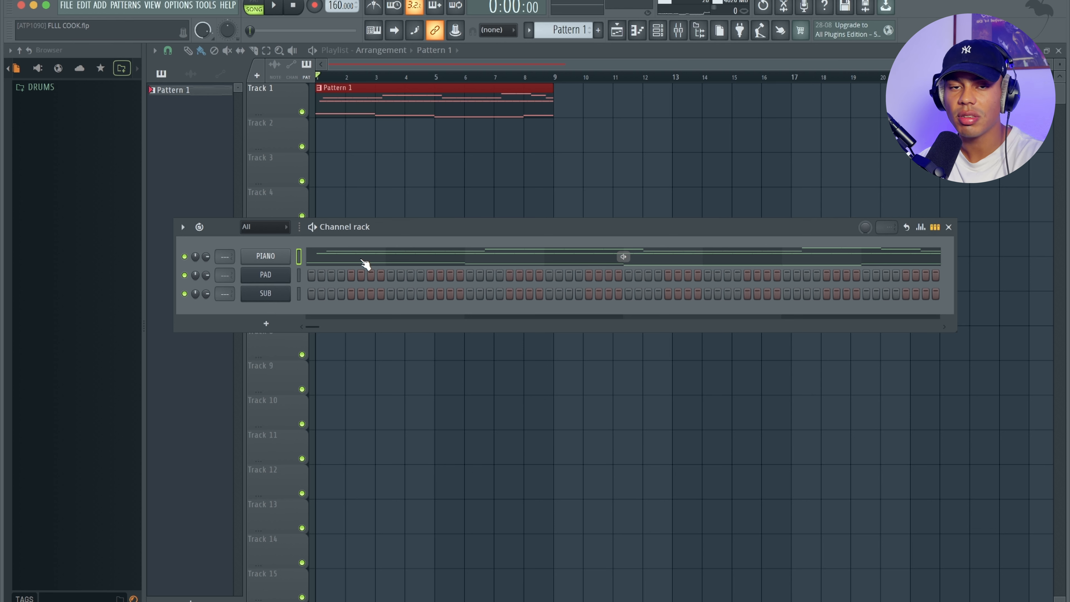
Step: Rename the PIANO channel to GUITAR
{"action": "left_click", "coordinate": [278, 259], "text": "shift"}
{"action": "type", "text": "GUITAR"}
{"action": "key", "text": "Return"}
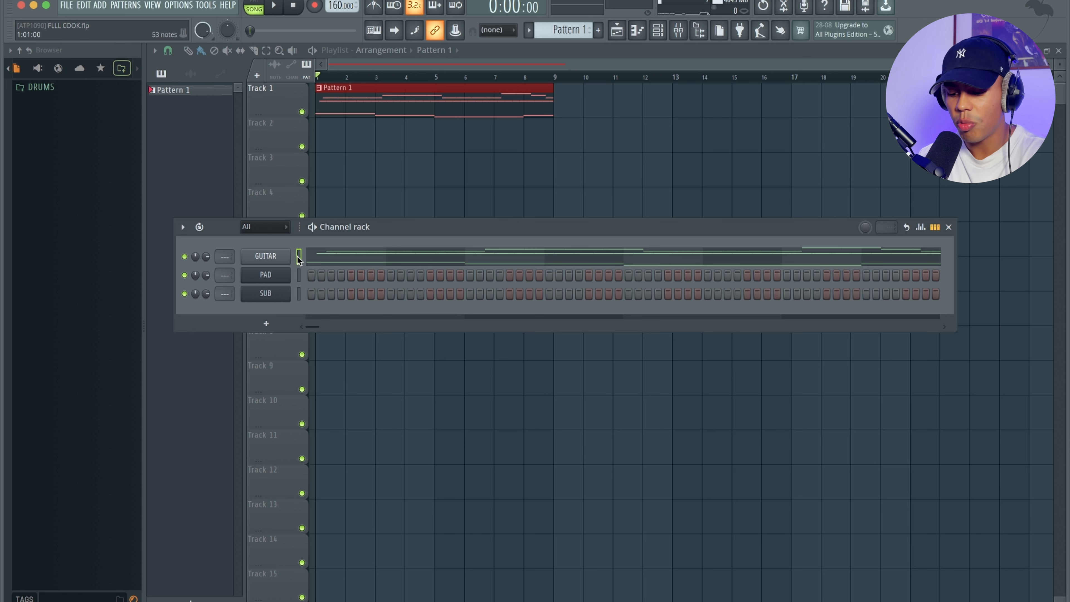
Step: Route the GUITAR channel to mixer track 1 and arrange the channel rack above the mixer
{"action": "key", "text": "ctrl+l"}
{"action": "left_click_drag", "start_coordinate": [433, 228], "coordinate": [428, 142]}
{"action": "left_click_drag", "start_coordinate": [443, 249], "coordinate": [442, 296]}
Step: Raise the GUITAR mixer track's volume slightly while playing the pattern back
{"action": "key", "text": "space"}
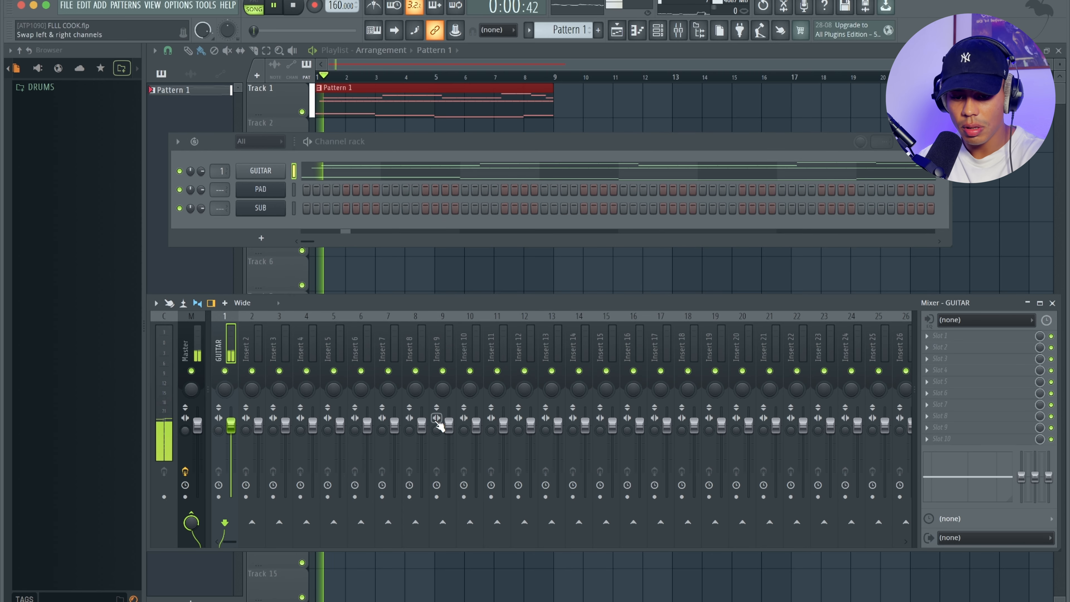
{"action": "left_click_drag", "start_coordinate": [230, 426], "coordinate": [230, 422]}
{"action": "key", "text": "space"}
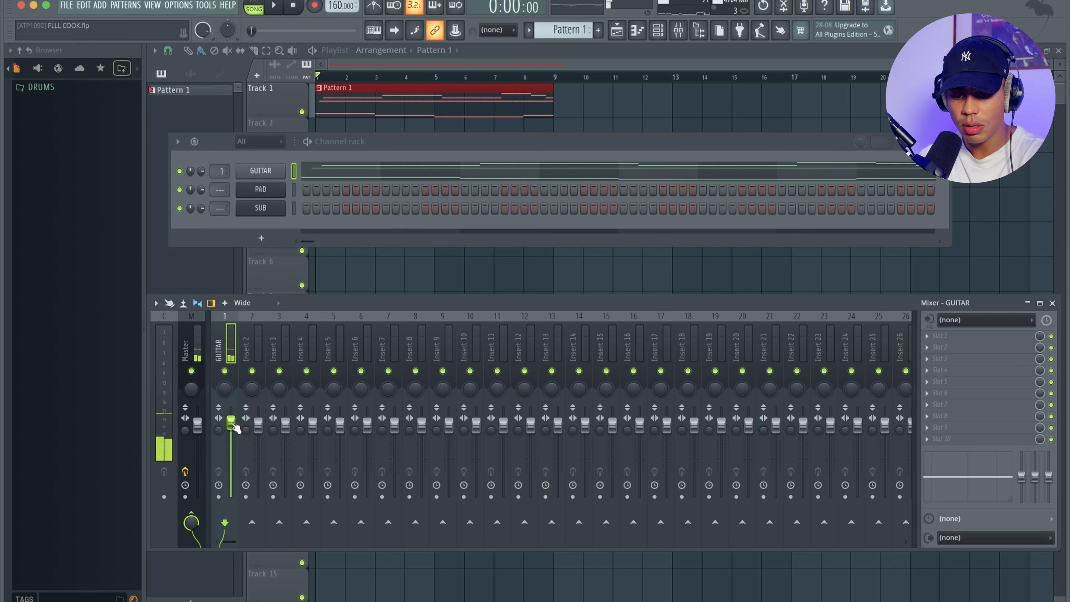
{"action": "key", "text": "space"}
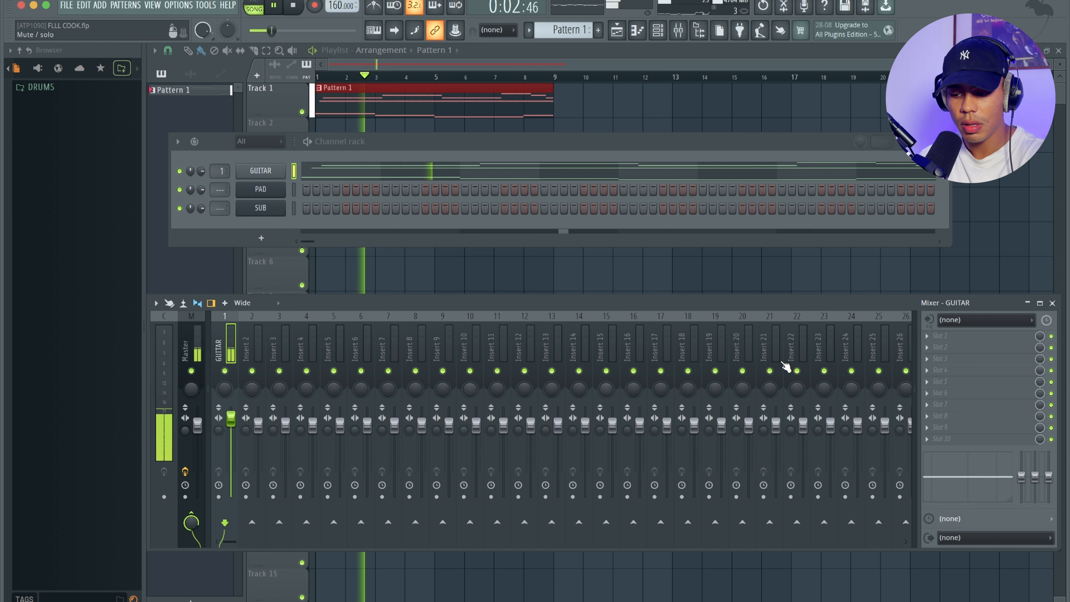
{"action": "key", "text": "space"}
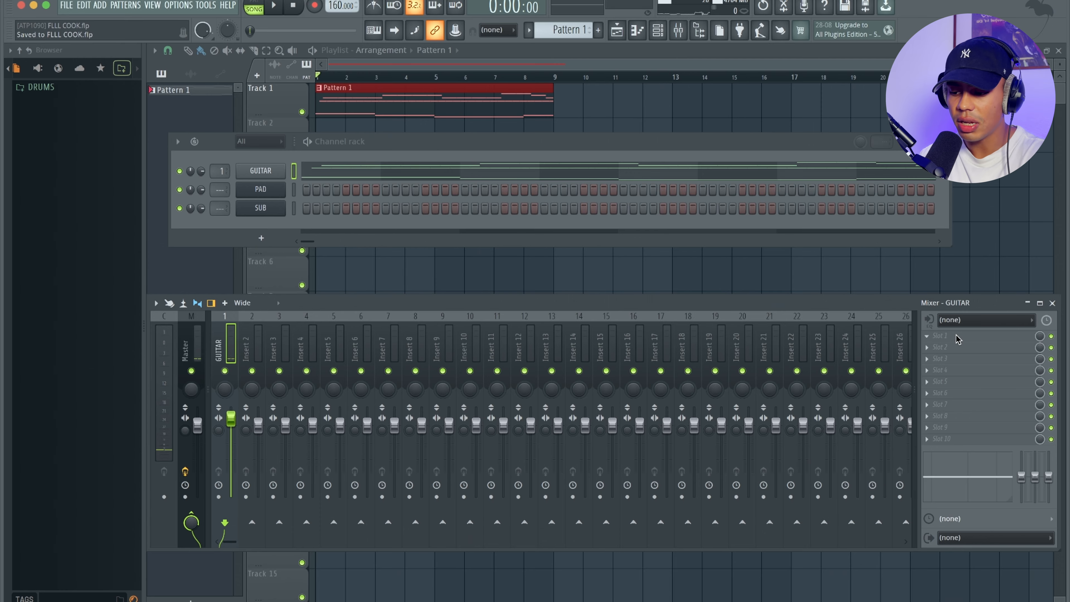
Step: Load FabFilter Pro-Q 4 into the first effect slot of the GUITAR mixer track
{"action": "middle_click", "coordinate": [955, 336]}
{"action": "type", "text": "3"}
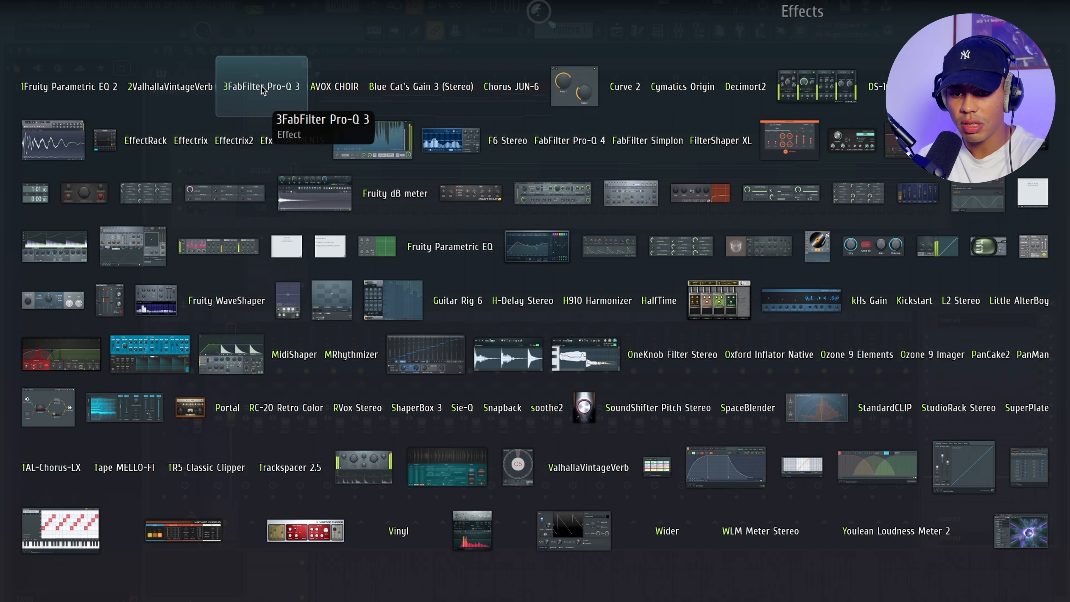
{"action": "type", "text": "4"}
{"action": "left_click", "coordinate": [570, 140]}
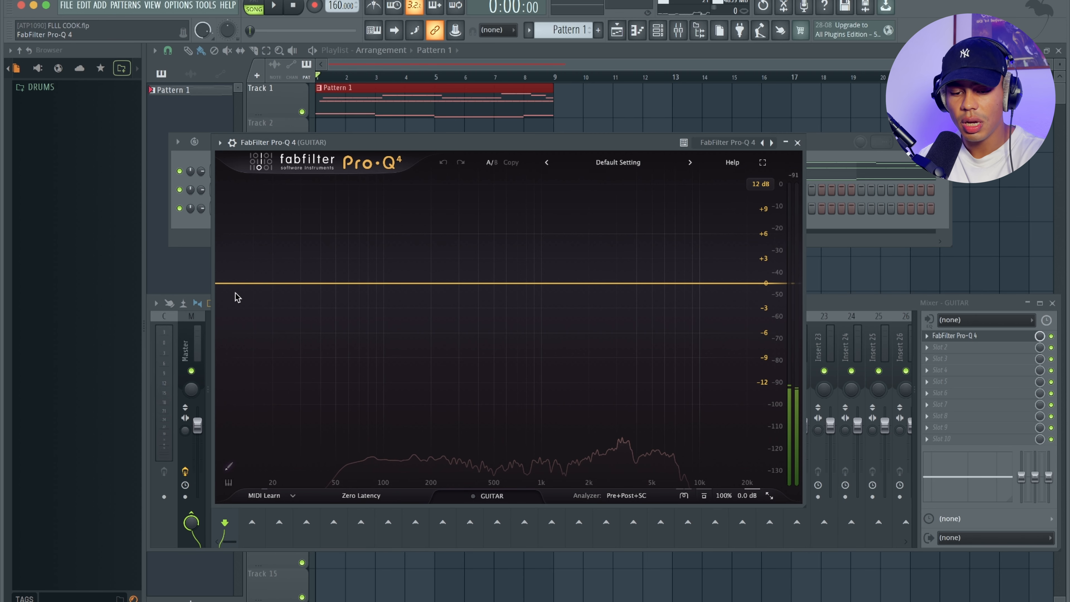
Step: Add a 36 dB/oct low cut at about 104 Hz to the guitar EQ during playback and close the EQ
{"action": "left_click", "coordinate": [226, 284]}
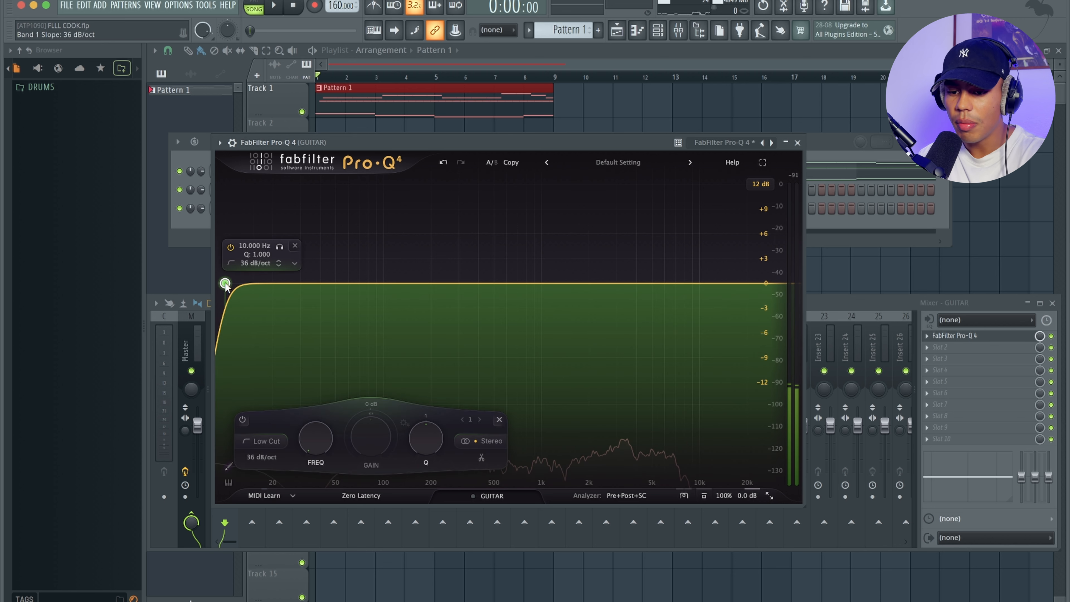
{"action": "left_click_drag", "start_coordinate": [225, 283], "coordinate": [385, 285]}
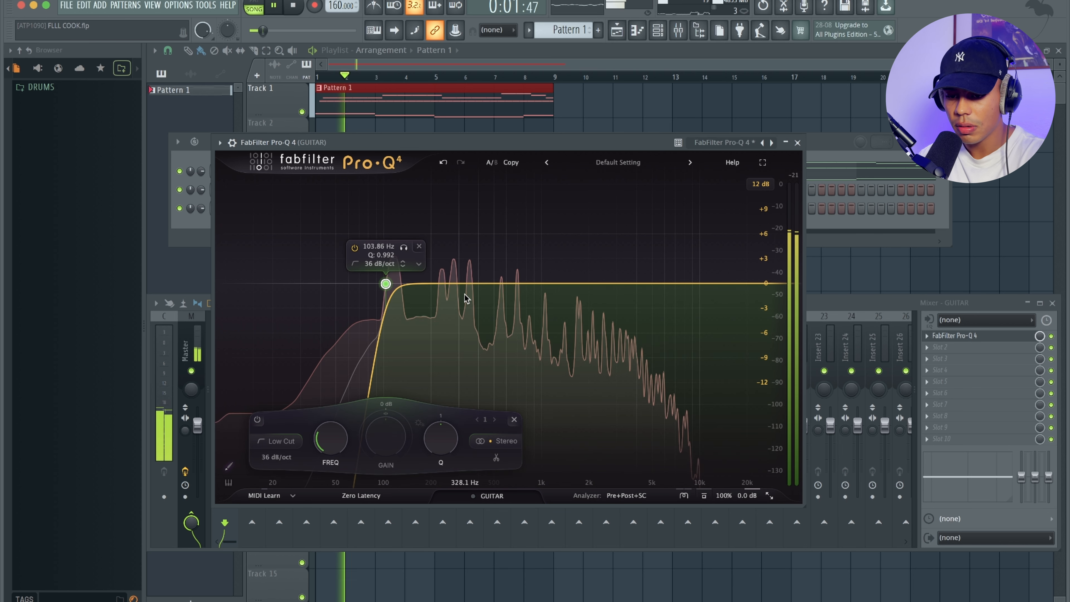
{"action": "left_click", "coordinate": [954, 336]}
{"action": "key", "text": "space"}
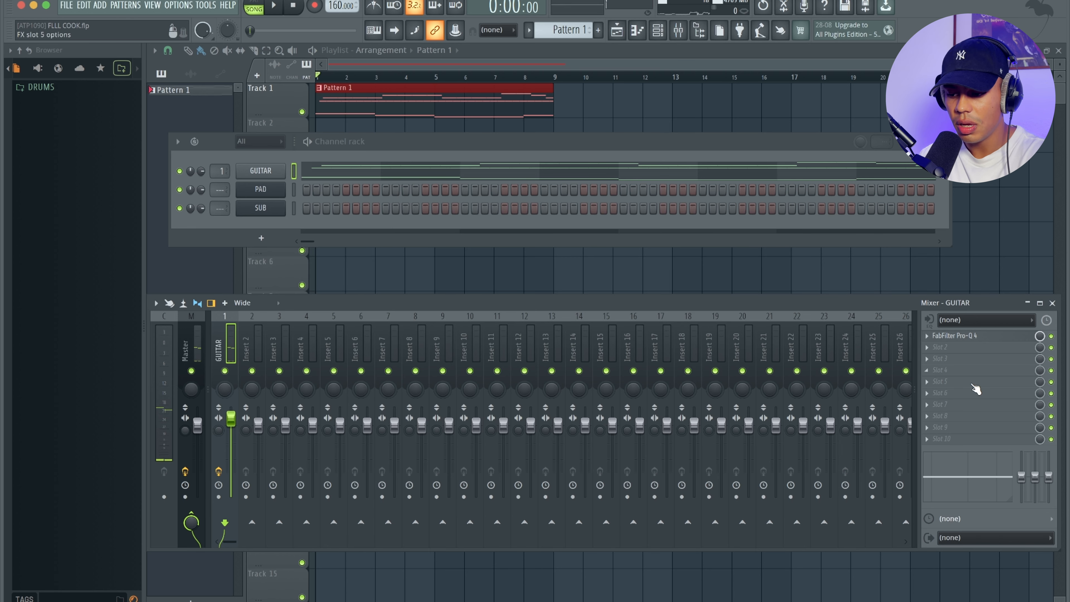
Step: Load ValhallaVintageVerb into effect slot 5 of the GUITAR mixer track
{"action": "left_click", "coordinate": [947, 392]}
{"action": "type", "text": "val"}
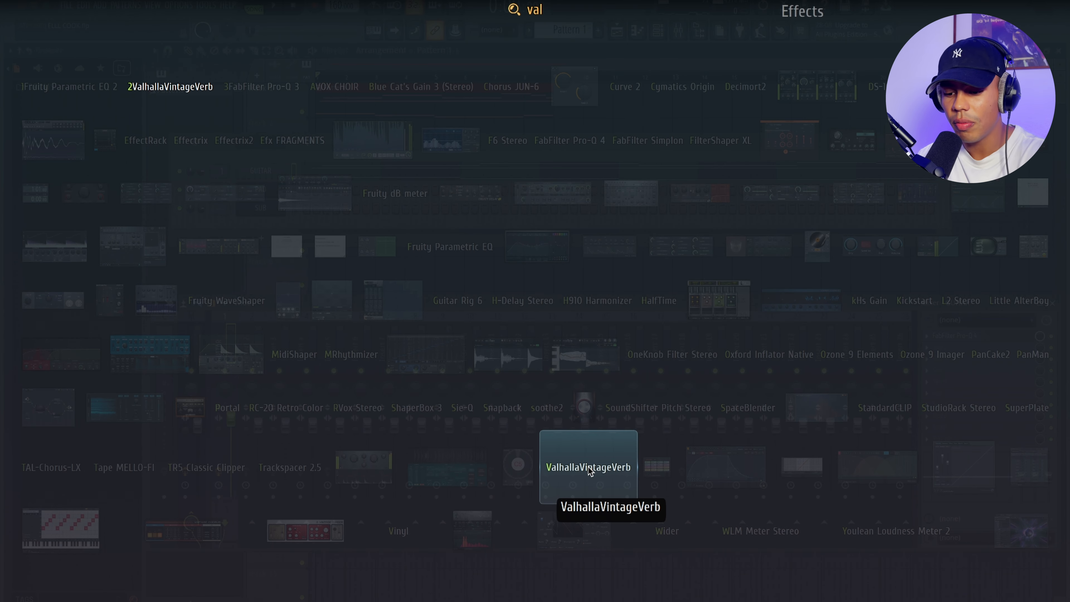
{"action": "left_click", "coordinate": [589, 469]}
Step: Set the reverb's mix to 37.7 %, decay to 3.00 s and low cut to 460 Hz, and raise the GUITAR fader slightly during playback
{"action": "left_click_drag", "start_coordinate": [178, 182], "coordinate": [168, 414]}
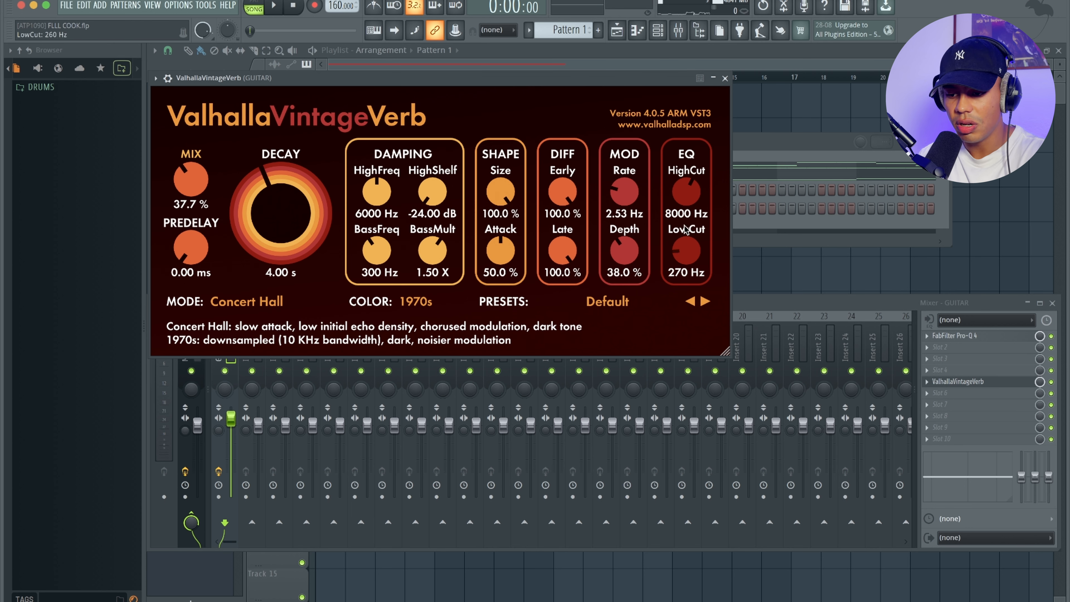
{"action": "key", "text": "space"}
{"action": "left_click_drag", "start_coordinate": [294, 216], "coordinate": [285, 221]}
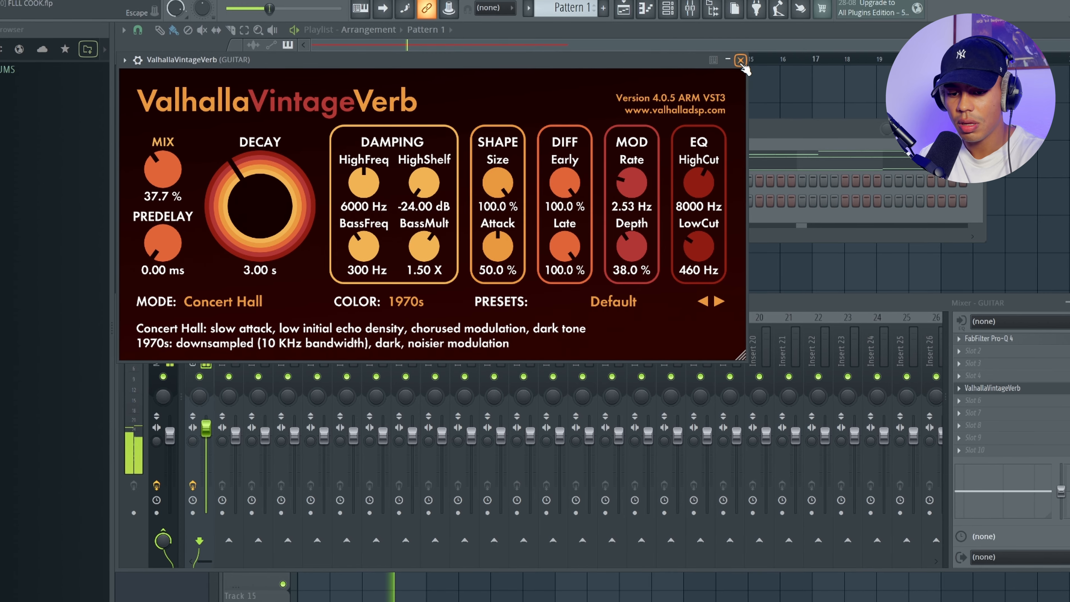
{"action": "left_click", "coordinate": [737, 64]}
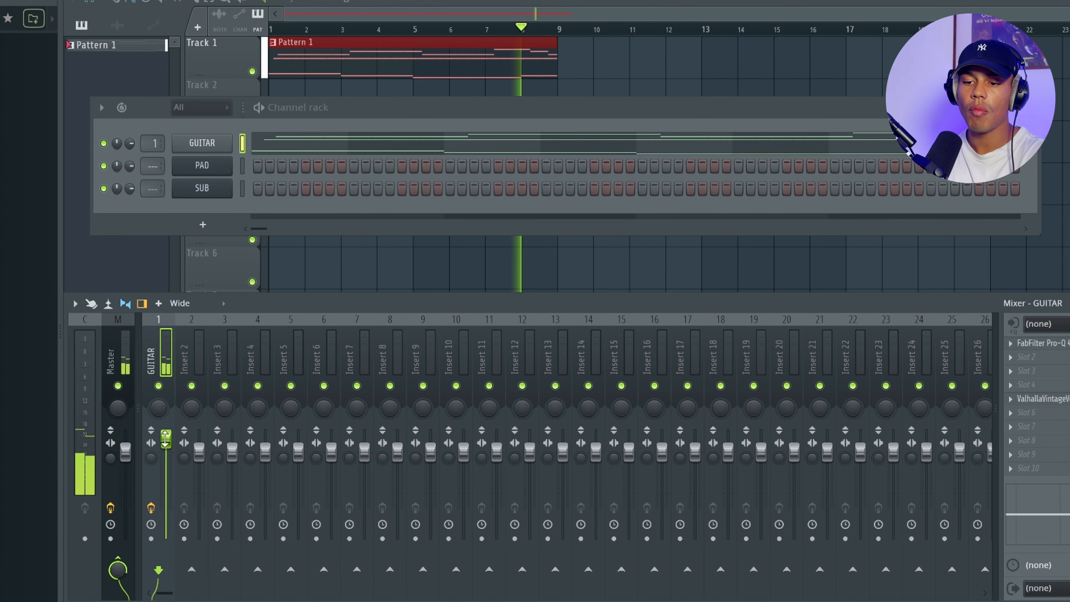
{"action": "key", "text": "space"}
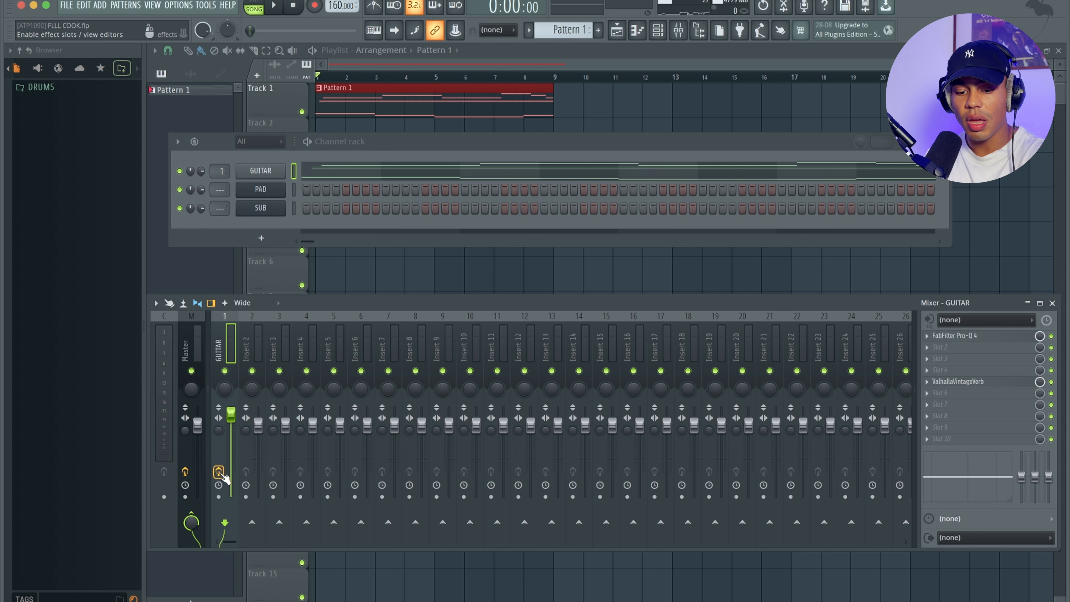
Step: Compare the GUITAR track's sound with its effects bypassed and enabled
{"action": "key", "text": "space"}
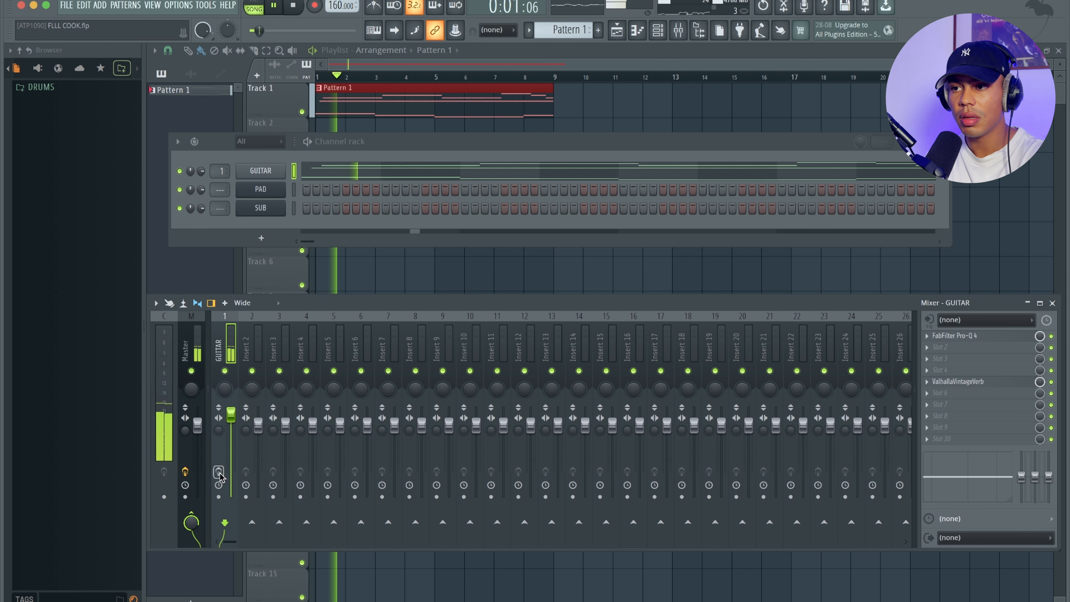
{"action": "left_click", "coordinate": [219, 471]}
{"action": "key", "text": "space"}
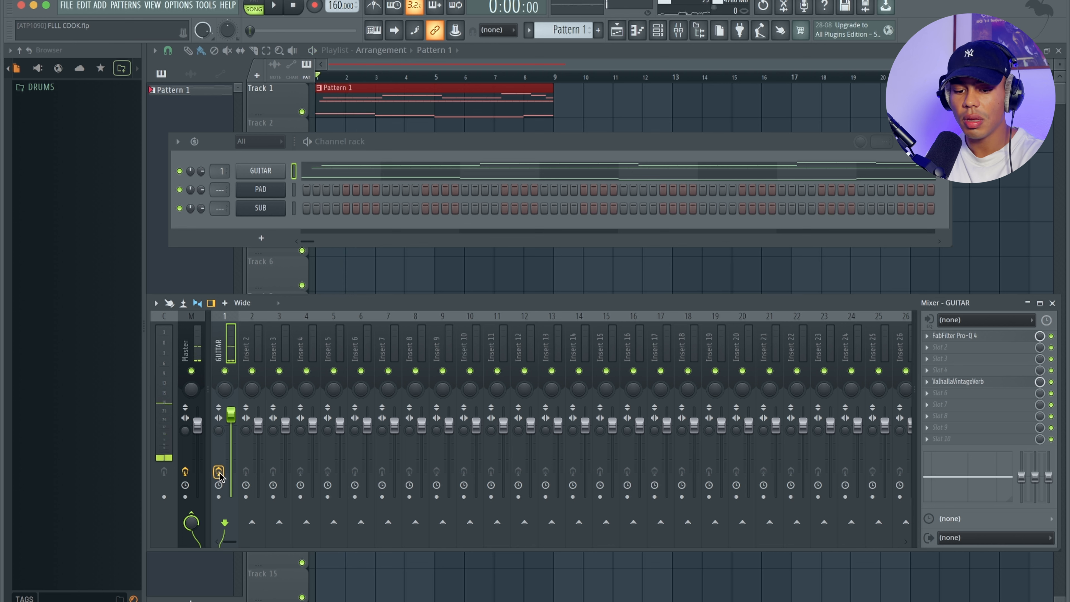
{"action": "key", "text": "space"}
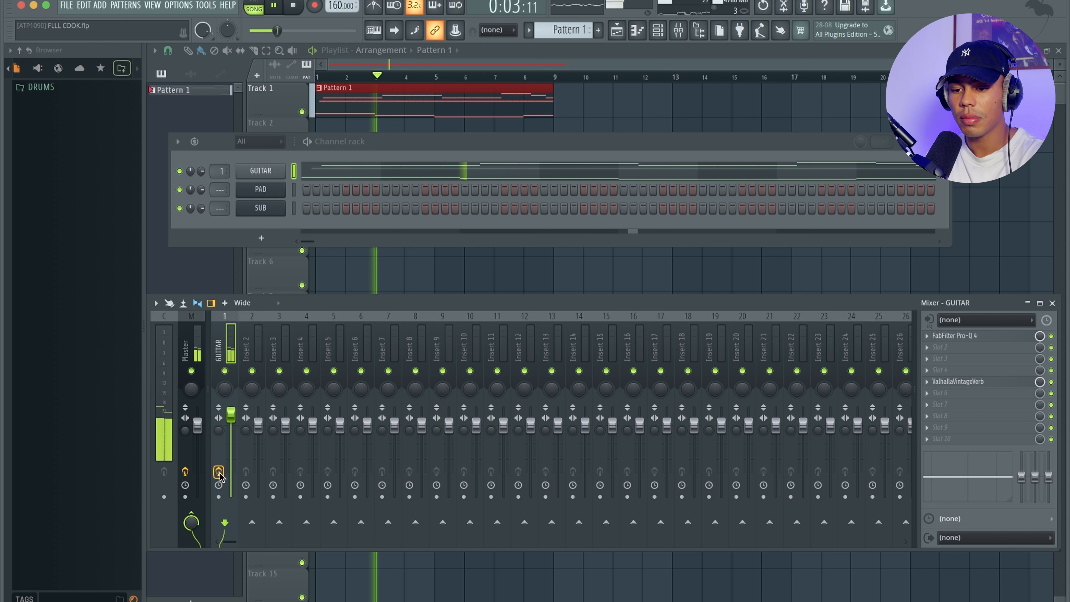
{"action": "key", "text": "space"}
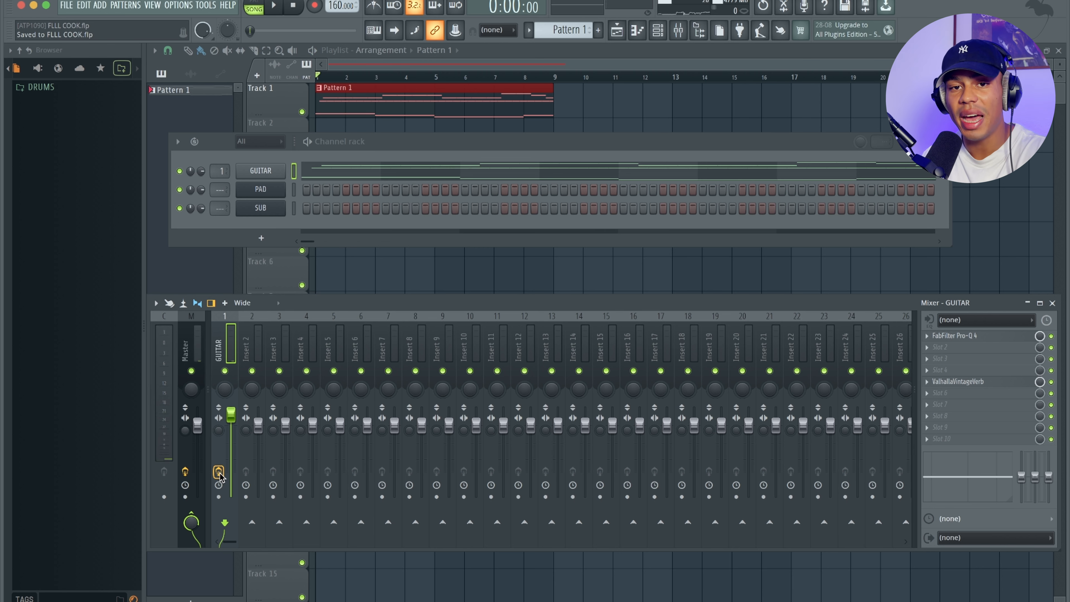
Step: Load the Adagio Expressivo patch from Pads + Strings, Acoustic Strings into the PAD channel's Omnisphere and lower the channel volume to about 27%
{"action": "left_click", "coordinate": [259, 189]}
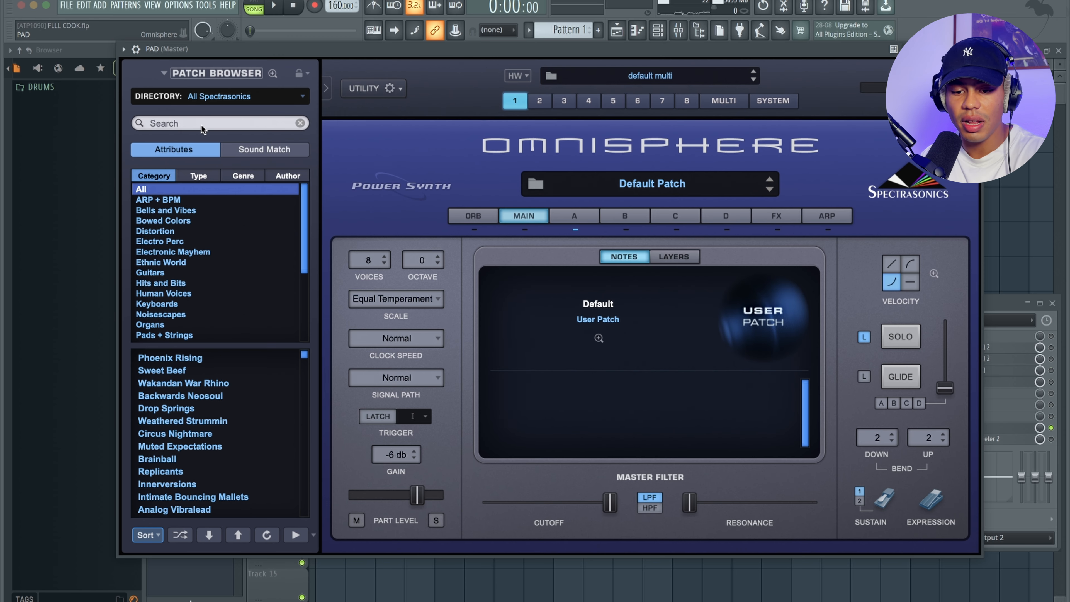
{"action": "left_click", "coordinate": [167, 335]}
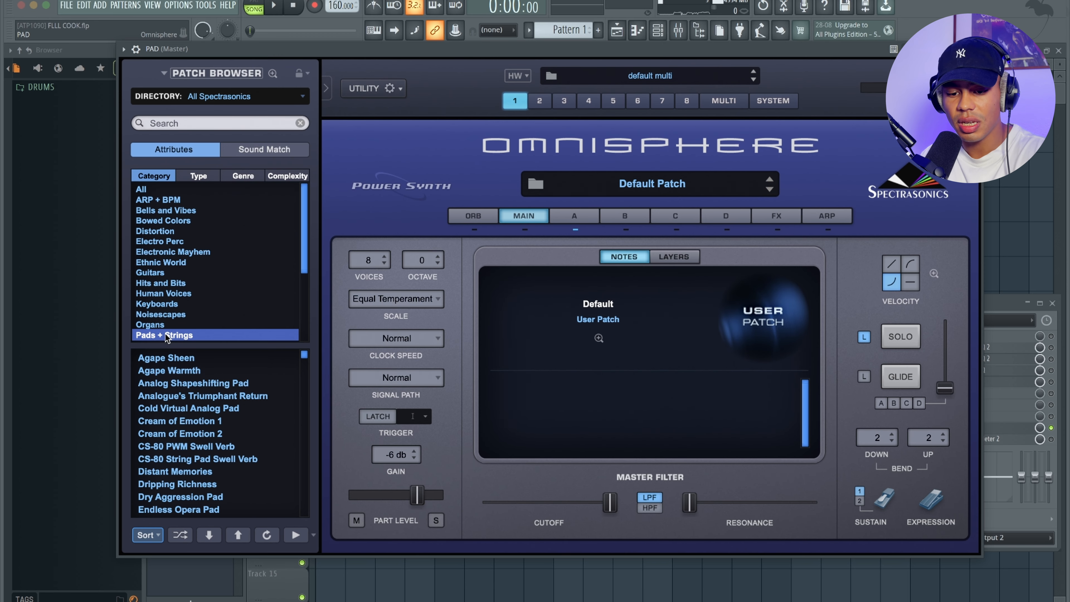
{"action": "left_click", "coordinate": [220, 76]}
{"action": "left_click", "coordinate": [326, 163]}
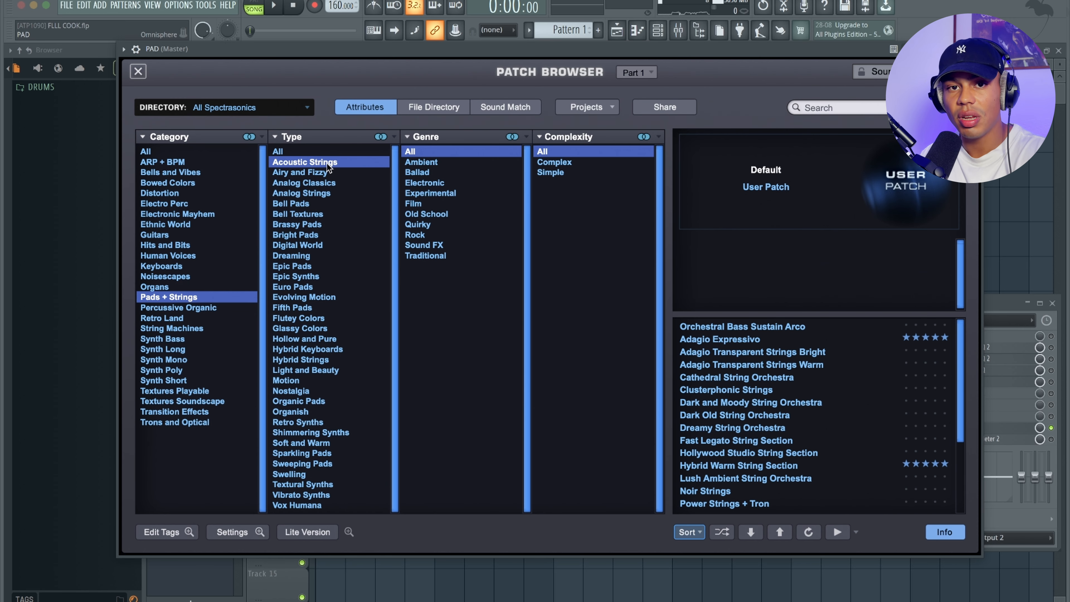
{"action": "left_click", "coordinate": [717, 340]}
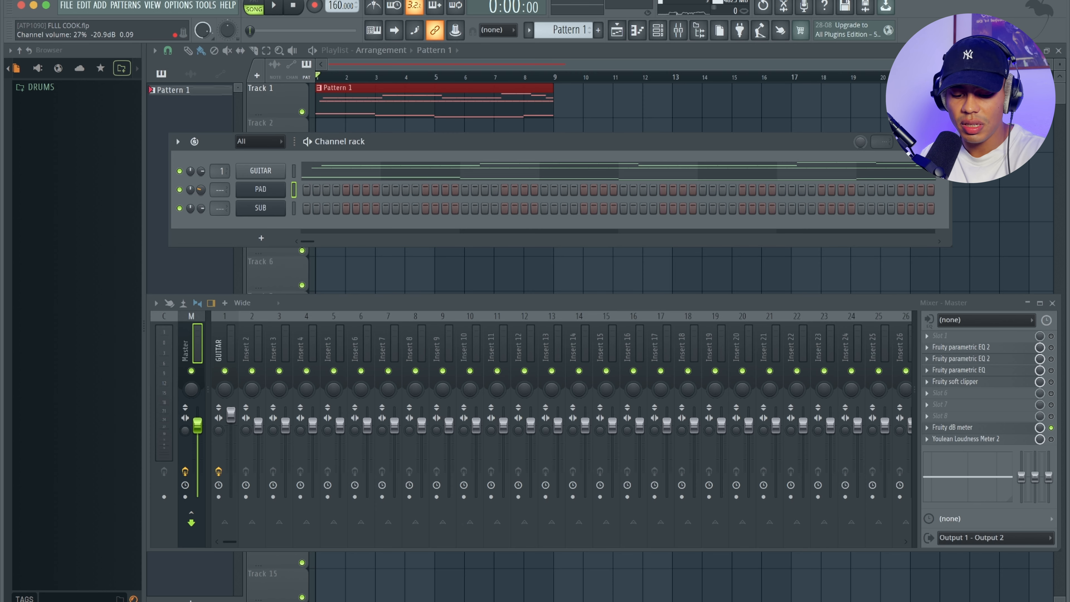
Step: Solo the PAD channel and open its piano roll
{"action": "right_click", "coordinate": [257, 193]}
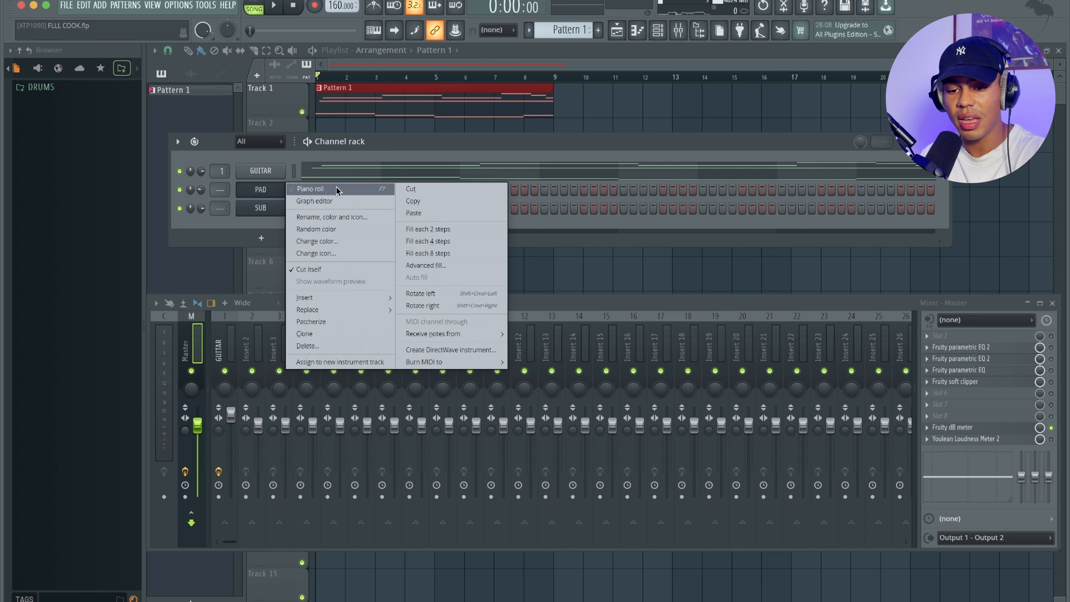
{"action": "left_click", "coordinate": [274, 190]}
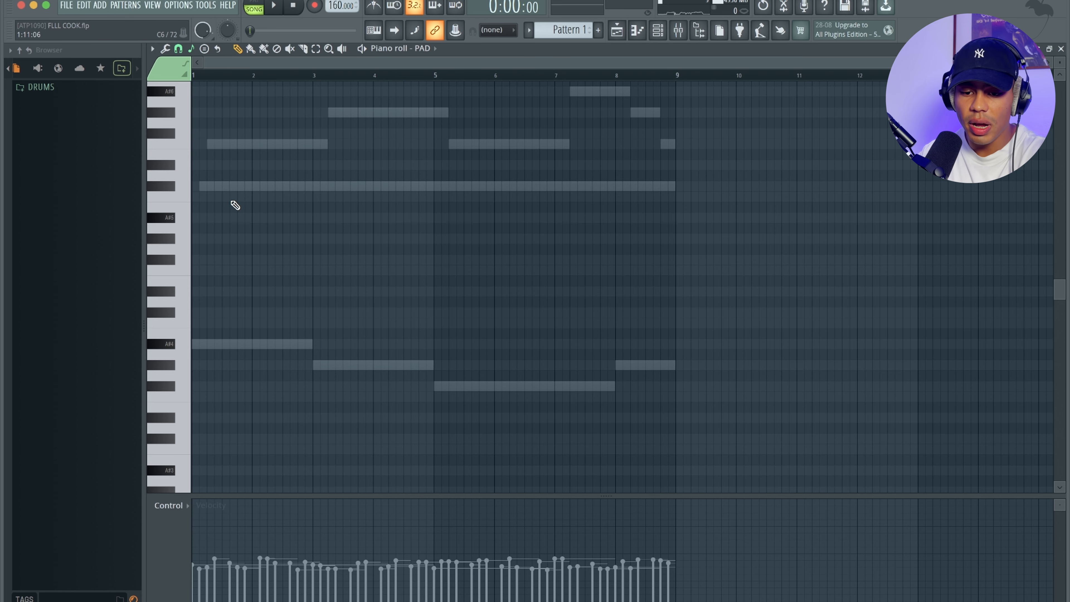
{"action": "key", "text": "Escape"}
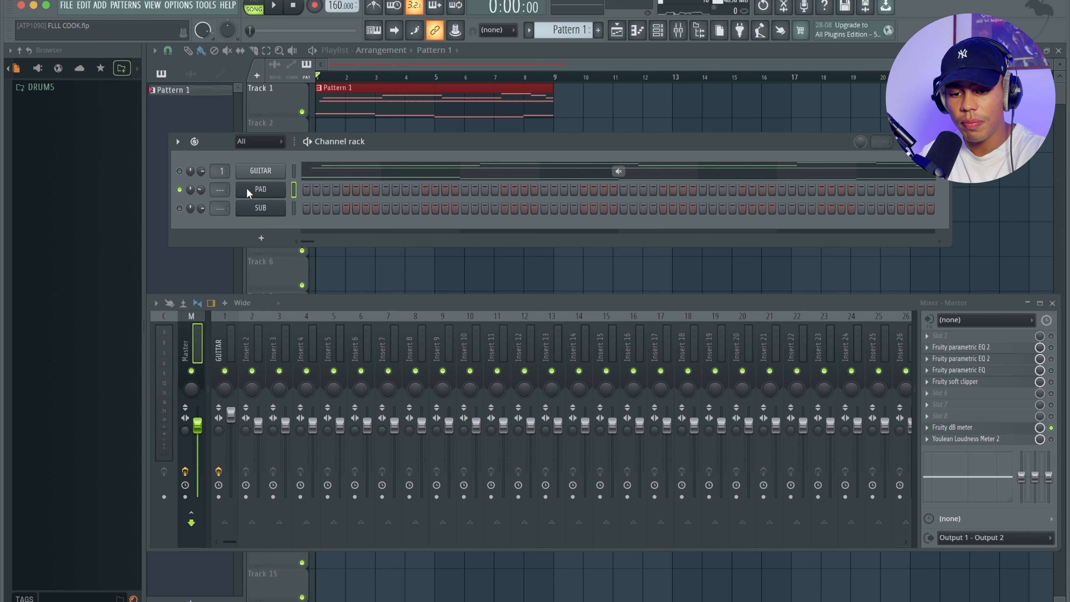
{"action": "right_click", "coordinate": [270, 191]}
{"action": "left_click", "coordinate": [294, 191]}
Step: Draw a one-bar chord of A#5, C#6 and F6 in bar 1 and duplicate it into bar 2
{"action": "left_click", "coordinate": [191, 218]}
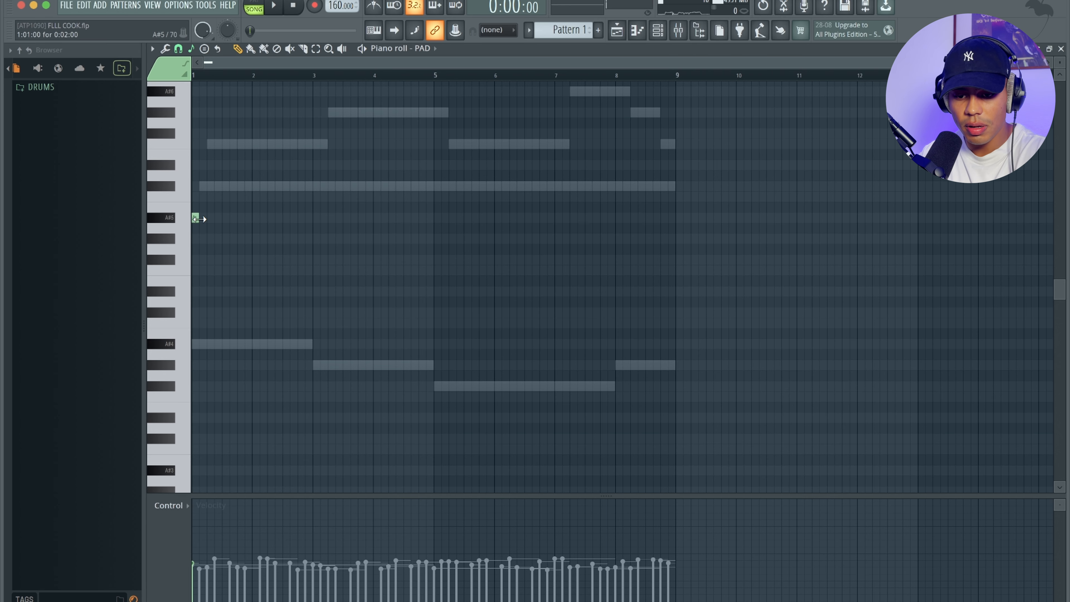
{"action": "left_click", "coordinate": [194, 186]}
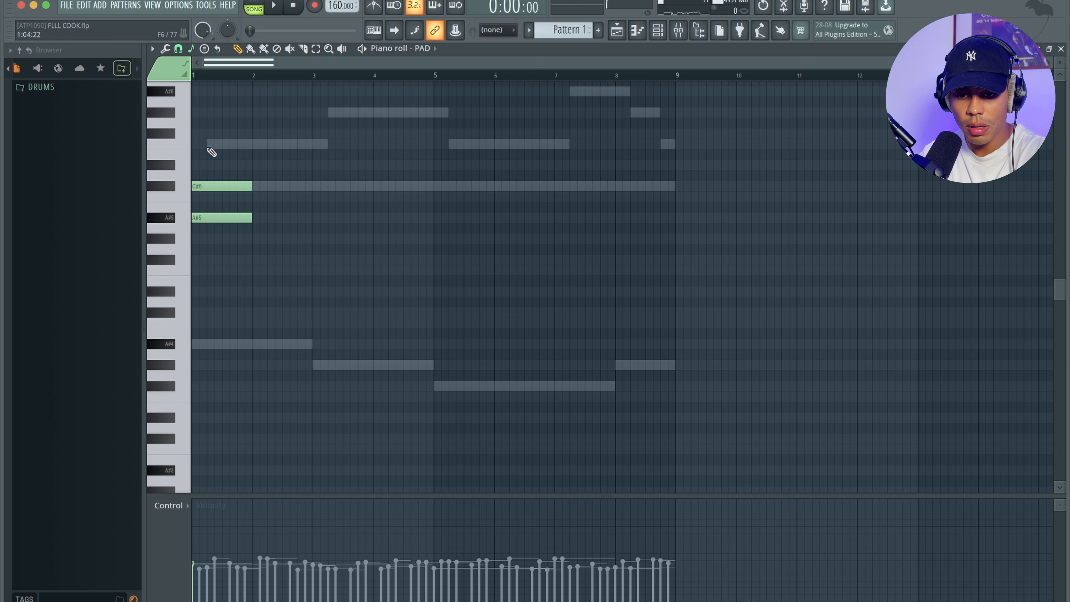
{"action": "left_click", "coordinate": [198, 144]}
{"action": "left_click_drag", "start_coordinate": [298, 240], "coordinate": [266, 148]}
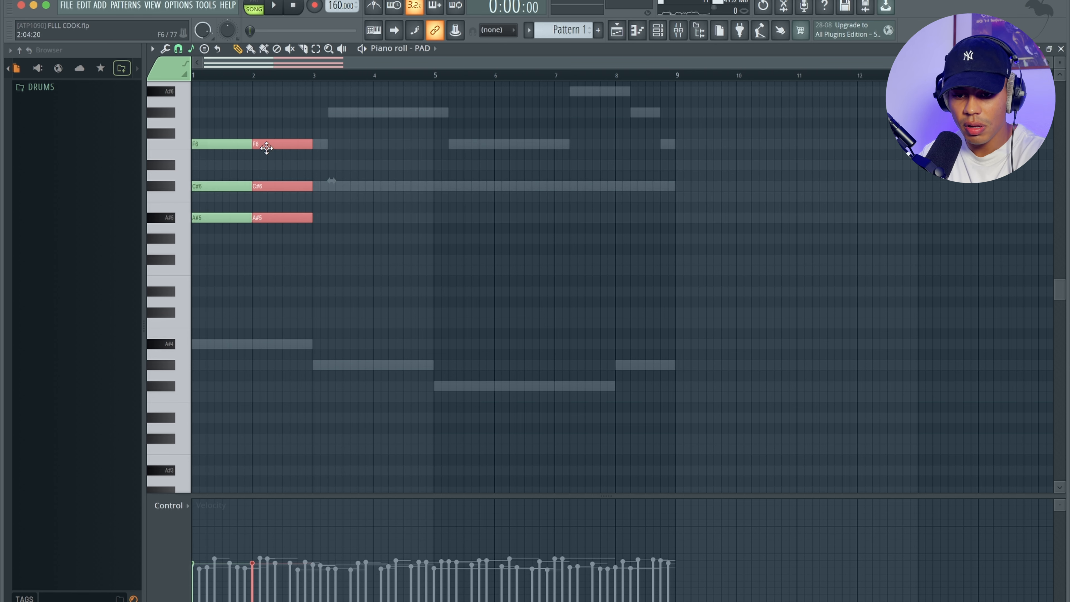
{"action": "left_click", "coordinate": [341, 188]}
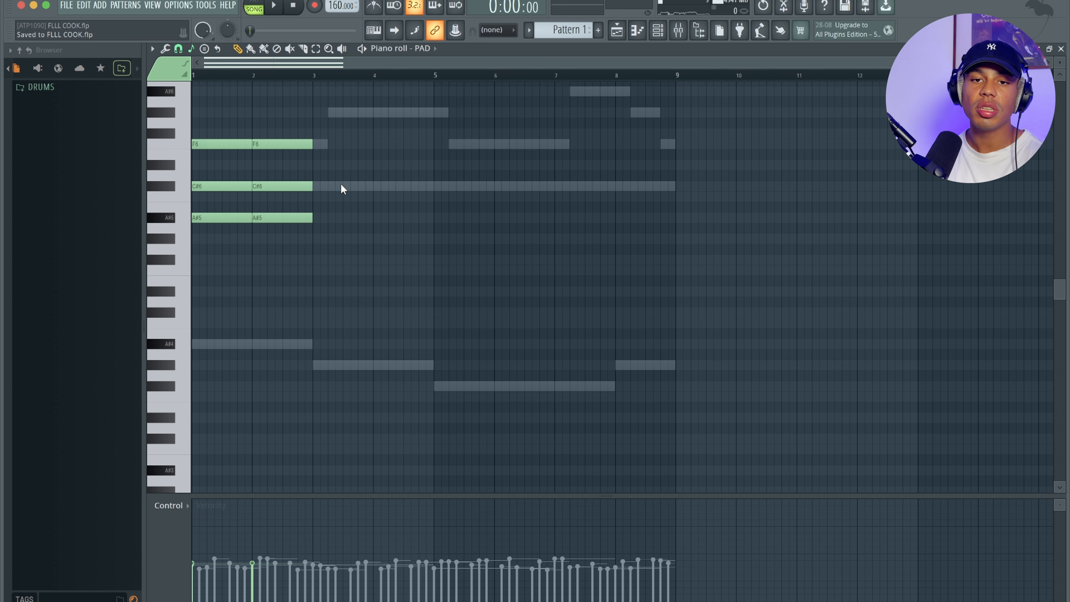
Step: Lower the C#6 note of the PAD's second-bar chord to C6 and play the two-bar progression
{"action": "left_click", "coordinate": [297, 185]}
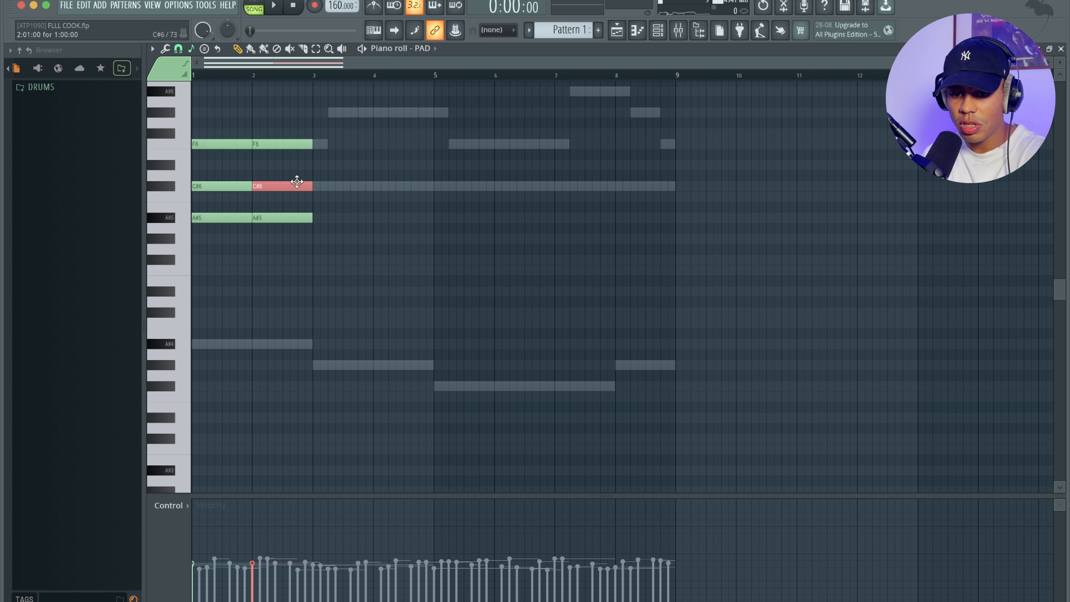
{"action": "key", "text": "Down"}
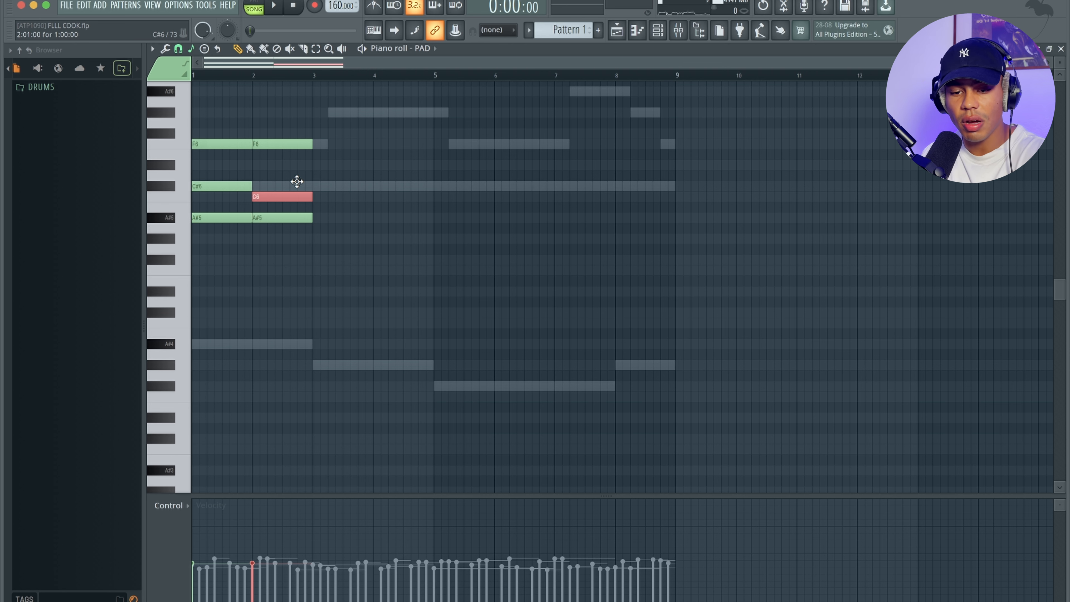
{"action": "key", "text": "space"}
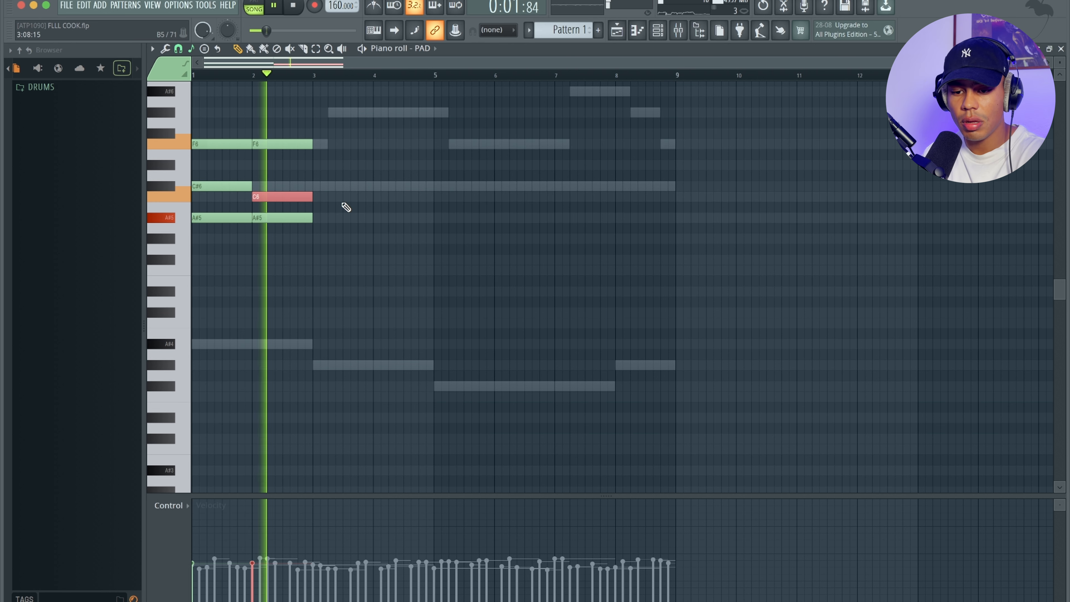
{"action": "key", "text": "space"}
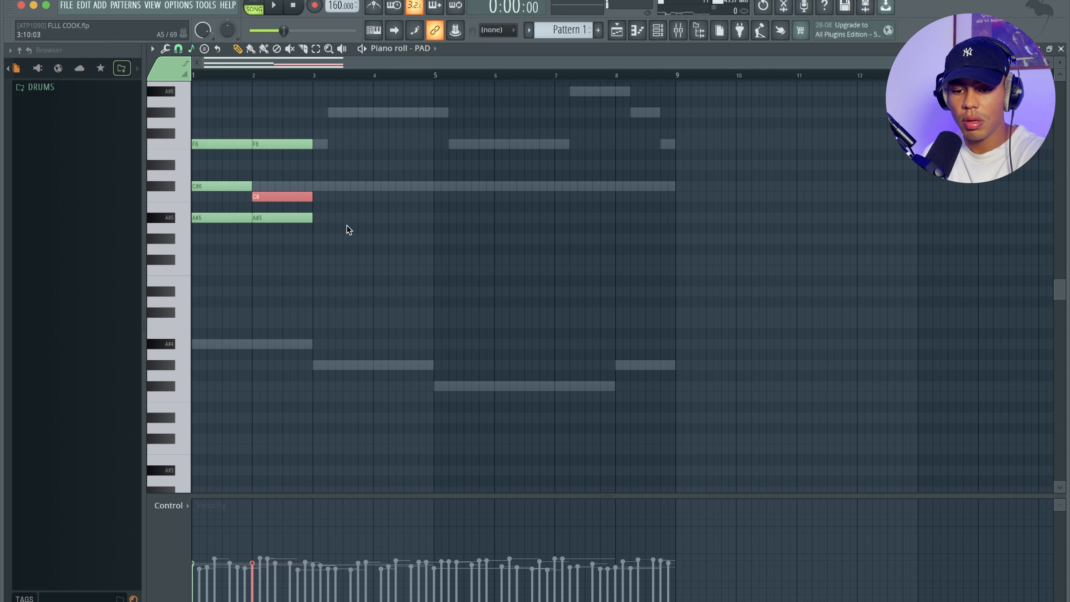
Step: Duplicate the PAD's two-bar chord progression until it fills bars 1 to 8
{"action": "mouse_move", "coordinate": [362, 274]}
{"action": "left_mouse_down"}
{"action": "mouse_move", "coordinate": [215, 114]}
{"action": "mouse_move", "coordinate": [277, 146]}
{"action": "mouse_move", "coordinate": [341, 147]}
{"action": "left_mouse_up"}
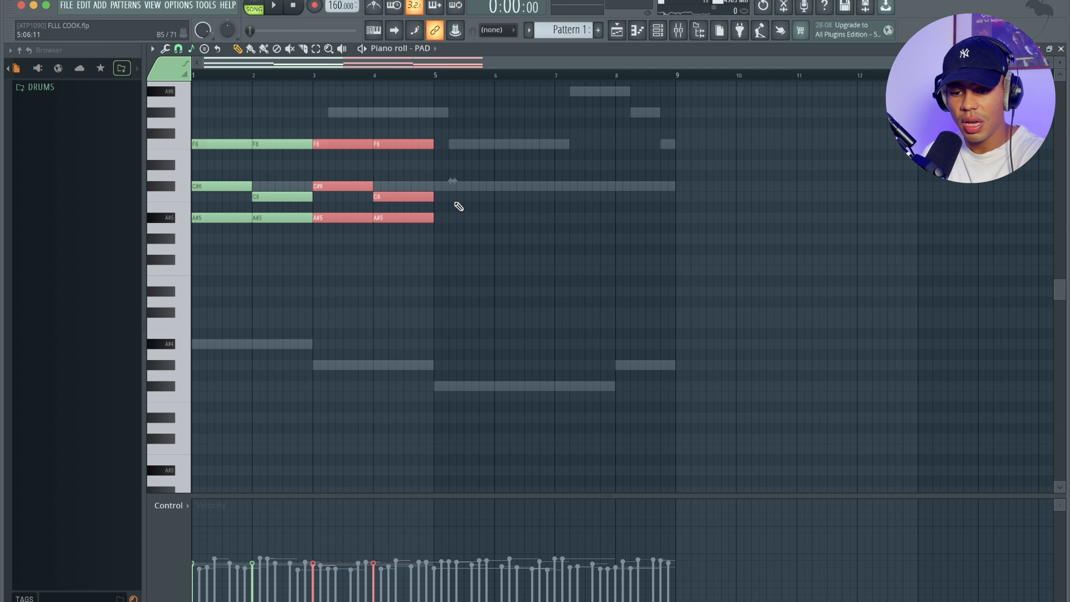
{"action": "left_click_drag", "start_coordinate": [454, 210], "coordinate": [432, 197]}
{"action": "left_click_drag", "start_coordinate": [522, 255], "coordinate": [466, 151]}
Step: Raise the middle note of the PAD's bar 8 chord to D#6 and play the progression
{"action": "left_click_drag", "start_coordinate": [703, 197], "coordinate": [651, 196]}
{"action": "key", "text": "shift+Up"}
{"action": "key", "text": "shift+Up"}
{"action": "key", "text": "shift+Up"}
{"action": "key", "text": "shift+Up"}
{"action": "key", "text": "shift+Up"}
{"action": "key", "text": "shift+Down"}
{"action": "key", "text": "shift+Down"}
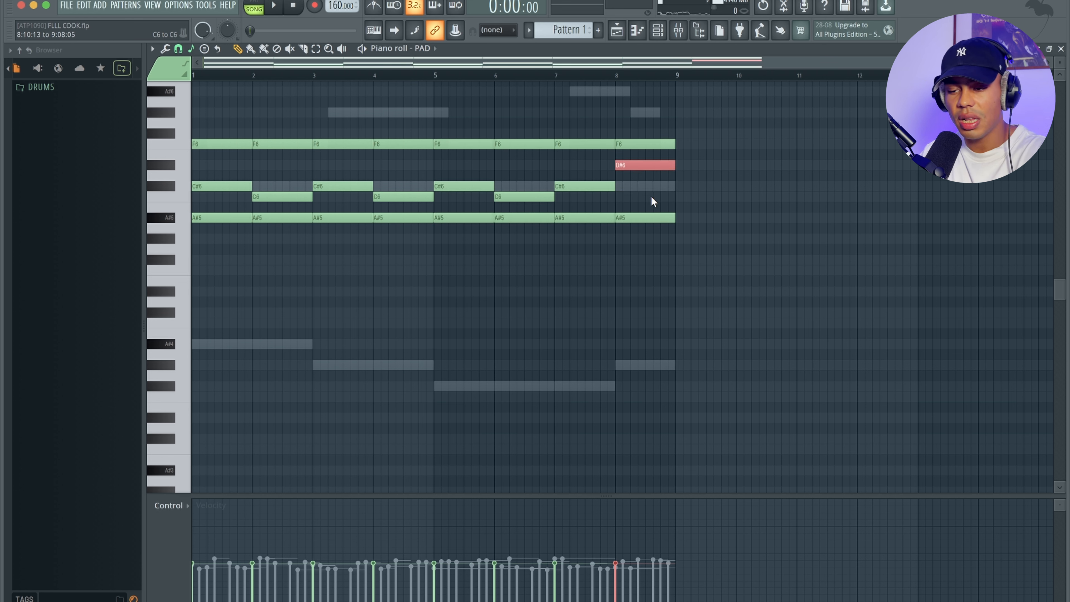
{"action": "key", "text": "space"}
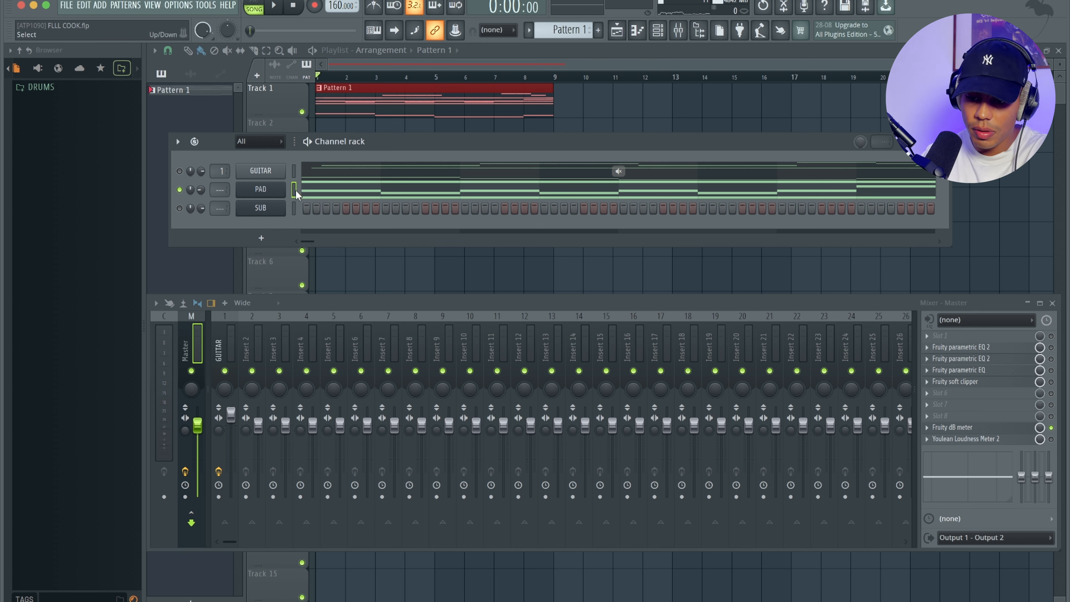
Step: Route the PAD channel to mixer track 2 and lower that track's fader slightly
{"action": "left_click_drag", "start_coordinate": [296, 195], "coordinate": [253, 320]}
{"action": "left_click_drag", "start_coordinate": [258, 424], "coordinate": [258, 430]}
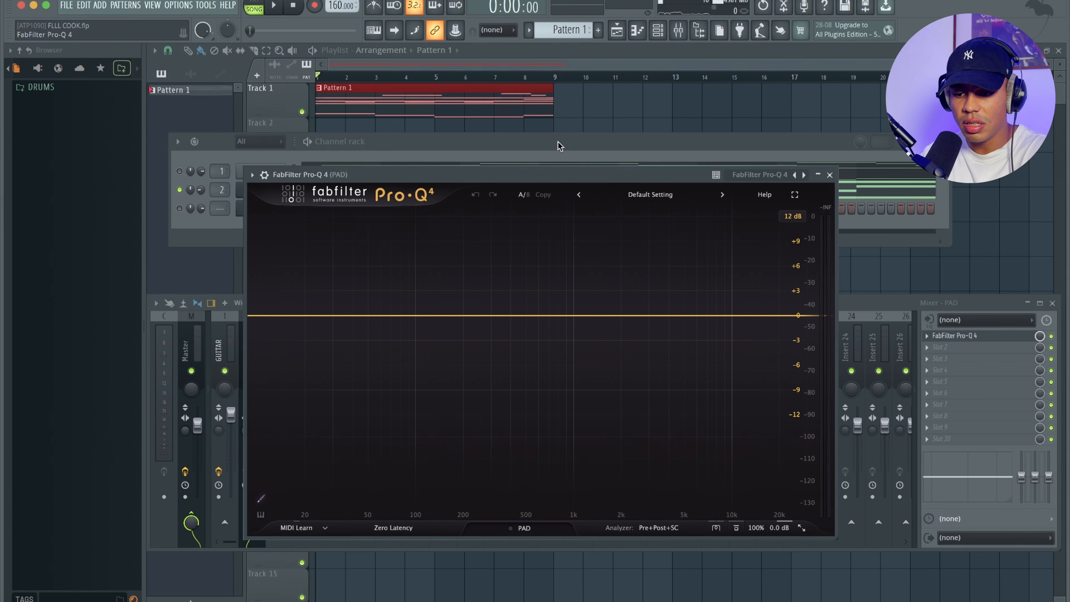
Step: In the PAD's FabFilter Pro-Q 4, add a low cut at about 200 Hz and a high cut at about 4645 Hz
{"action": "left_click", "coordinate": [268, 315]}
{"action": "left_click_drag", "start_coordinate": [268, 313], "coordinate": [463, 311]}
{"action": "key", "text": "space"}
{"action": "left_click_drag", "start_coordinate": [815, 315], "coordinate": [678, 317]}
{"action": "key", "text": "space"}
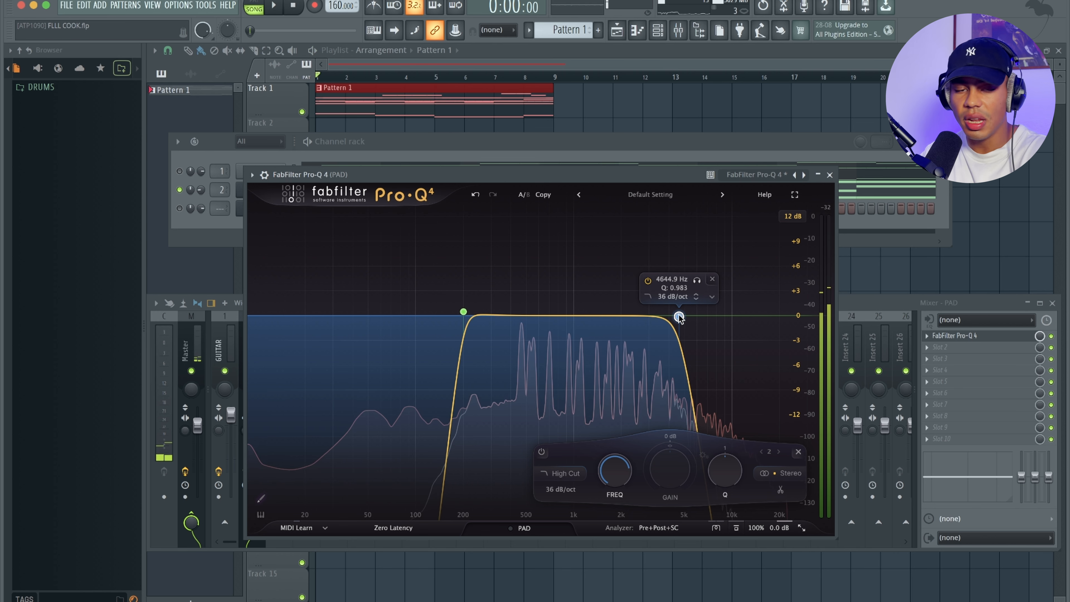
{"action": "left_click", "coordinate": [829, 175]}
Step: Unmute the GUITAR channel to hear it with the pad, and look over the PAD's notes in the piano roll
{"action": "left_click", "coordinate": [180, 171]}
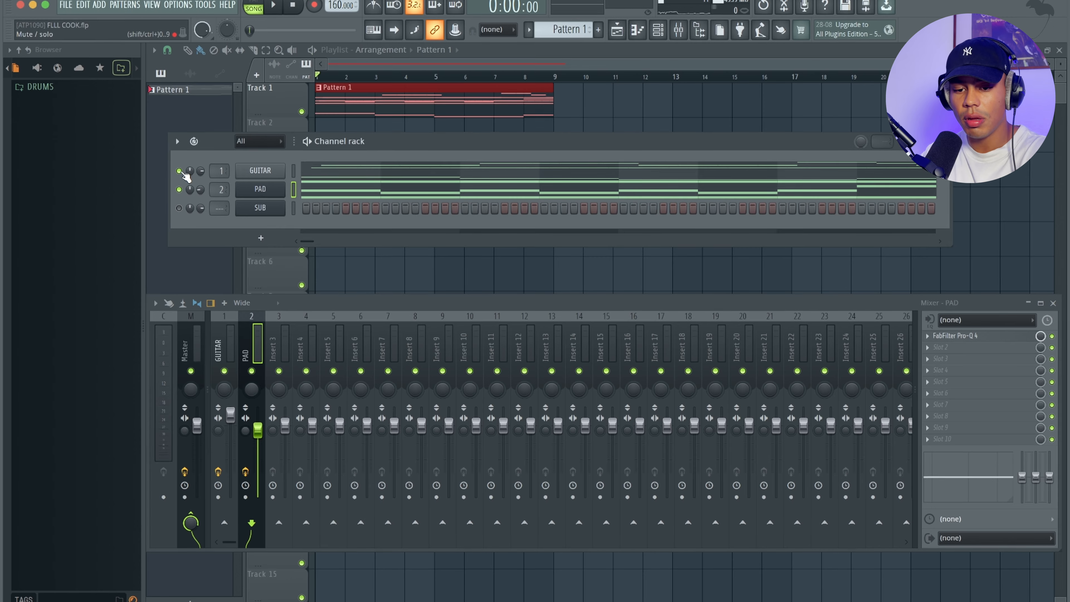
{"action": "key", "text": "space"}
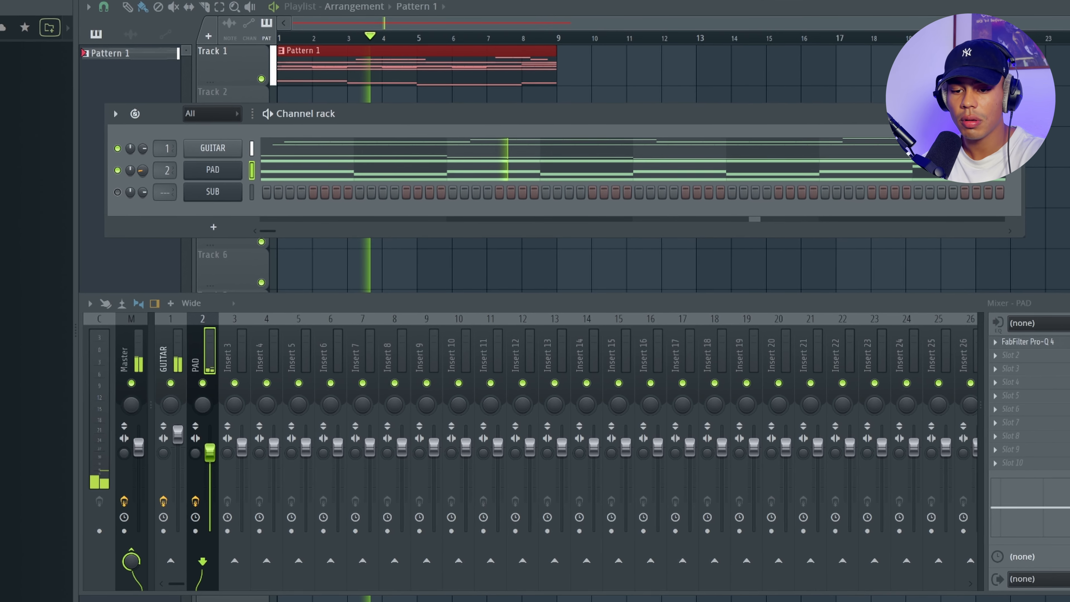
{"action": "left_click", "coordinate": [319, 175]}
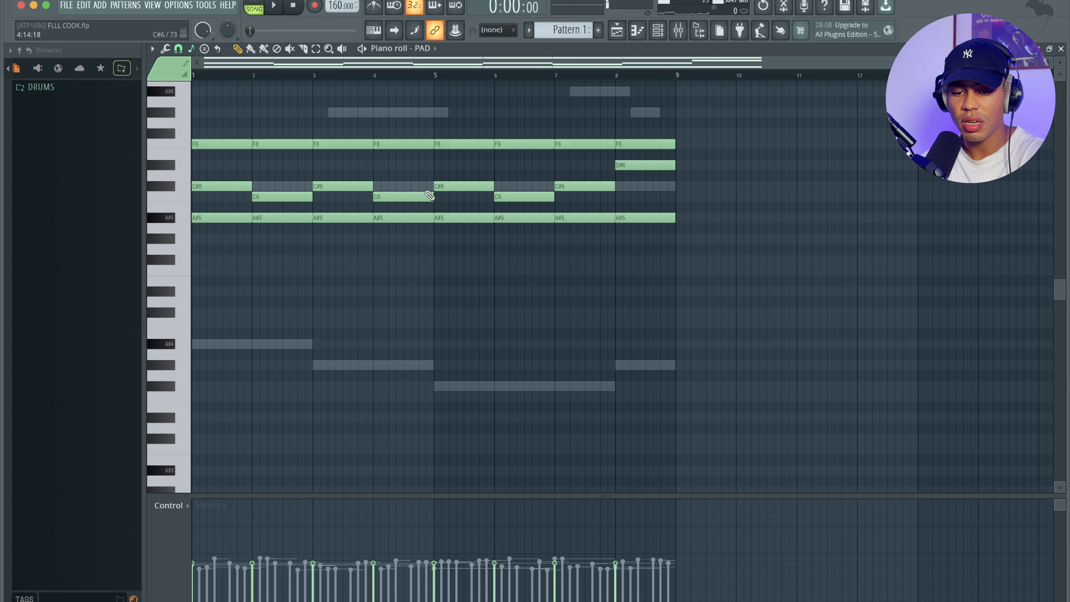
{"action": "key", "text": "Escape"}
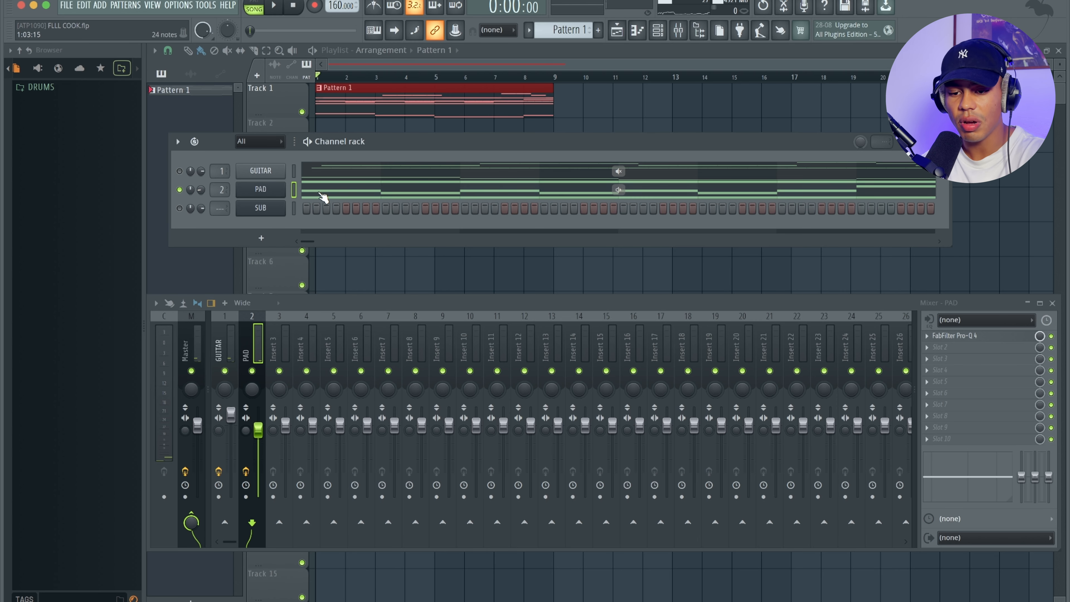
Step: Move all of the PAD's F6 notes down one octave to F5 and play the result with the GUITAR channel unmuted
{"action": "left_click", "coordinate": [325, 195]}
{"action": "left_click_drag", "start_coordinate": [684, 149], "coordinate": [223, 153]}
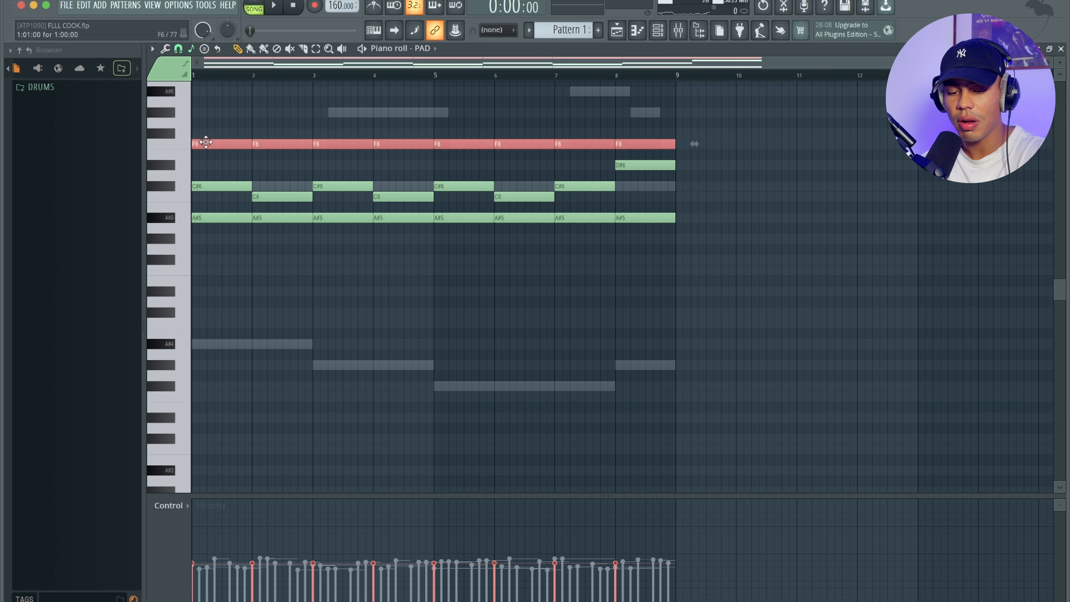
{"action": "key", "text": "ctrl+Down"}
{"action": "key", "text": "space"}
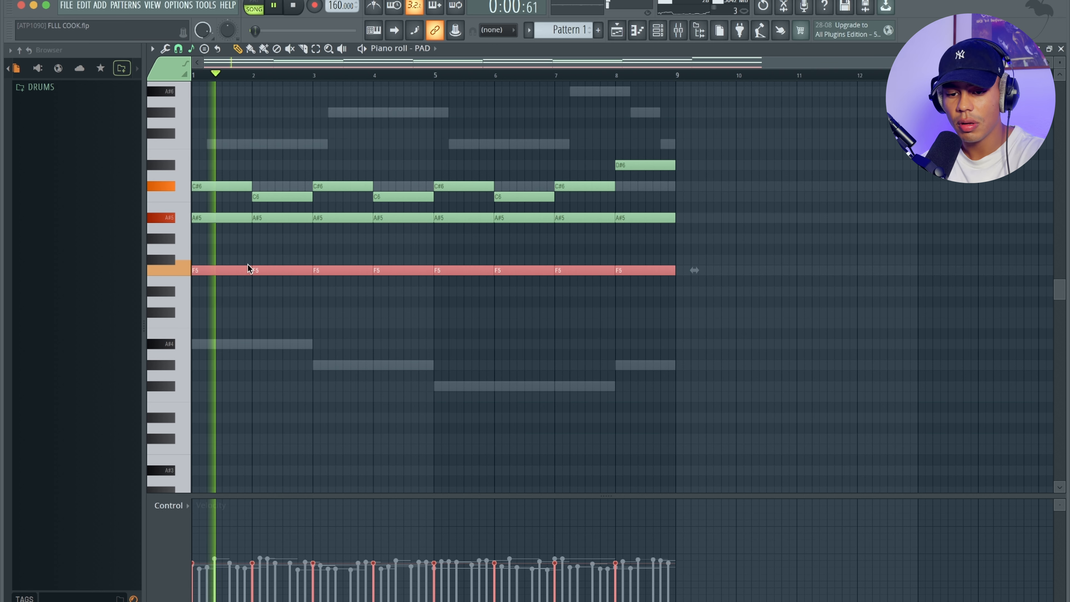
{"action": "key", "text": "space"}
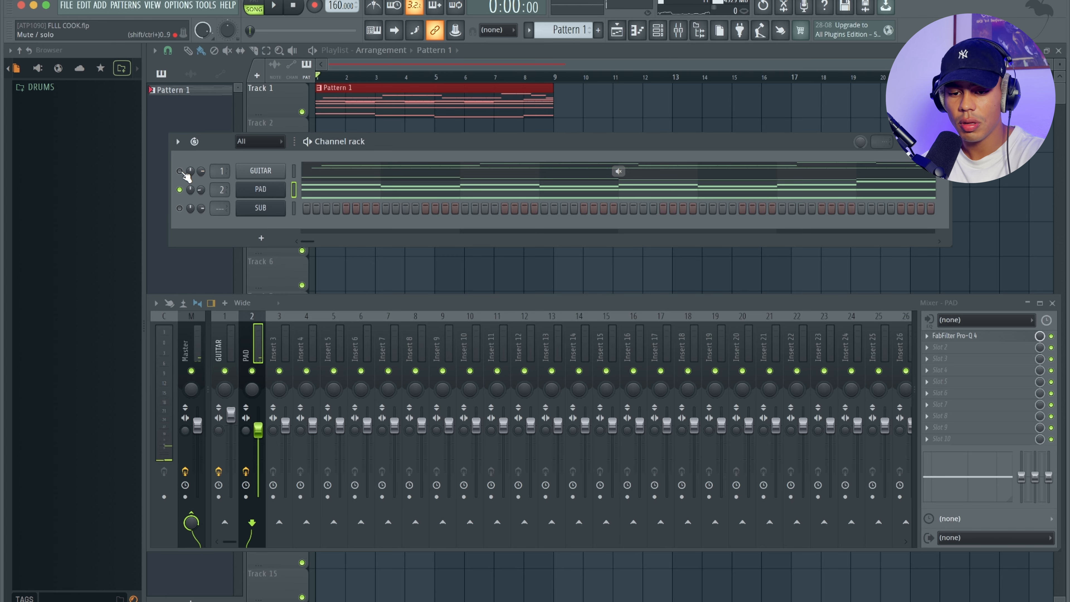
{"action": "left_click", "coordinate": [180, 171]}
{"action": "key", "text": "space"}
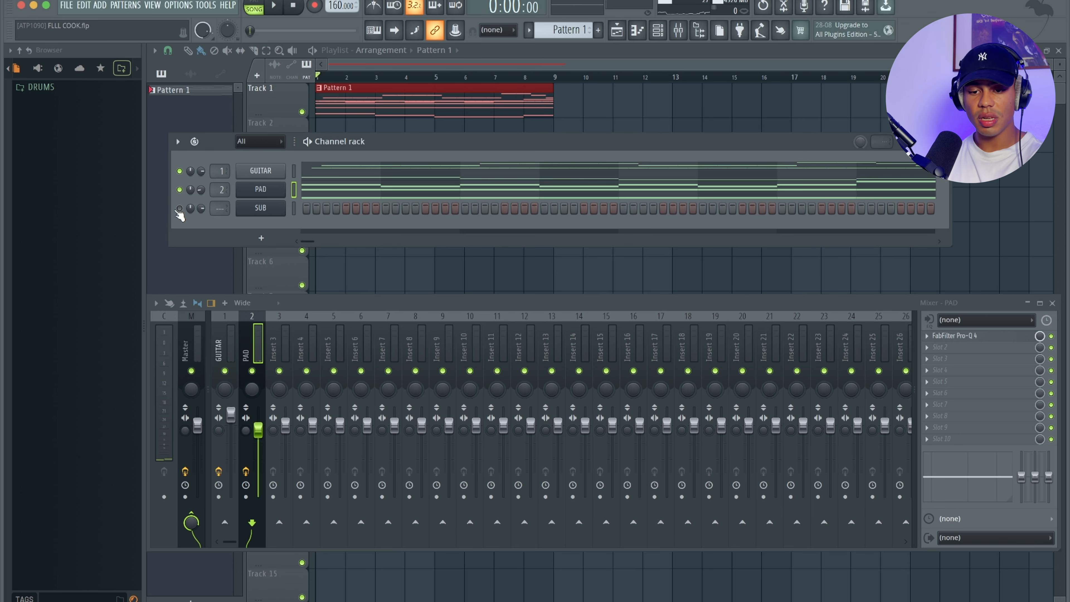
Step: Review the SUB channel's Serum sound, paste the guitar notes into the channel and open its piano roll
{"action": "left_click", "coordinate": [258, 208]}
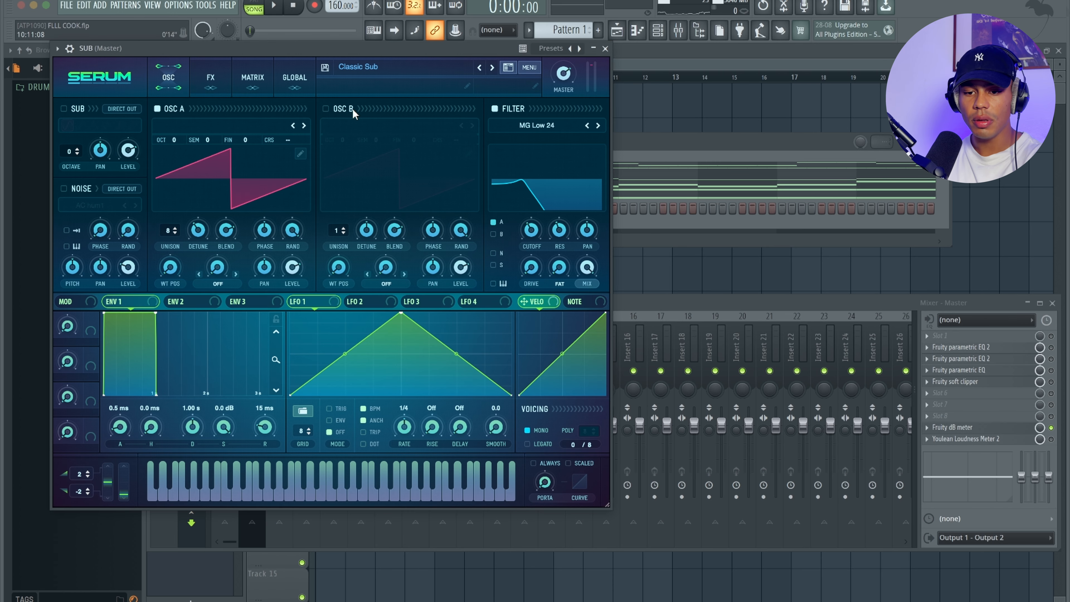
{"action": "key", "text": "Escape"}
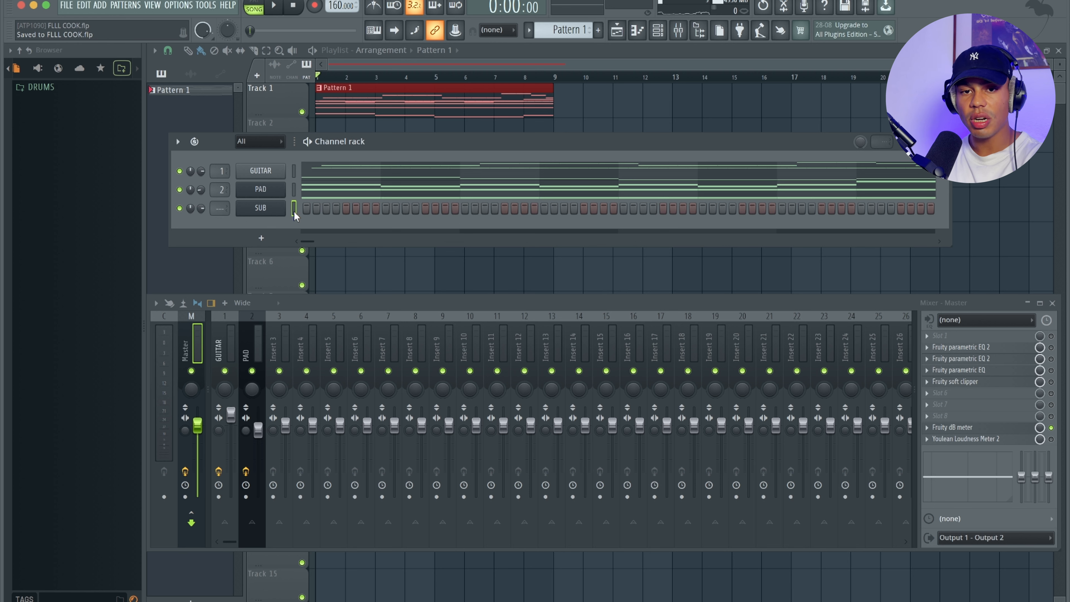
{"action": "key", "text": "super+v"}
{"action": "left_click", "coordinate": [434, 211]}
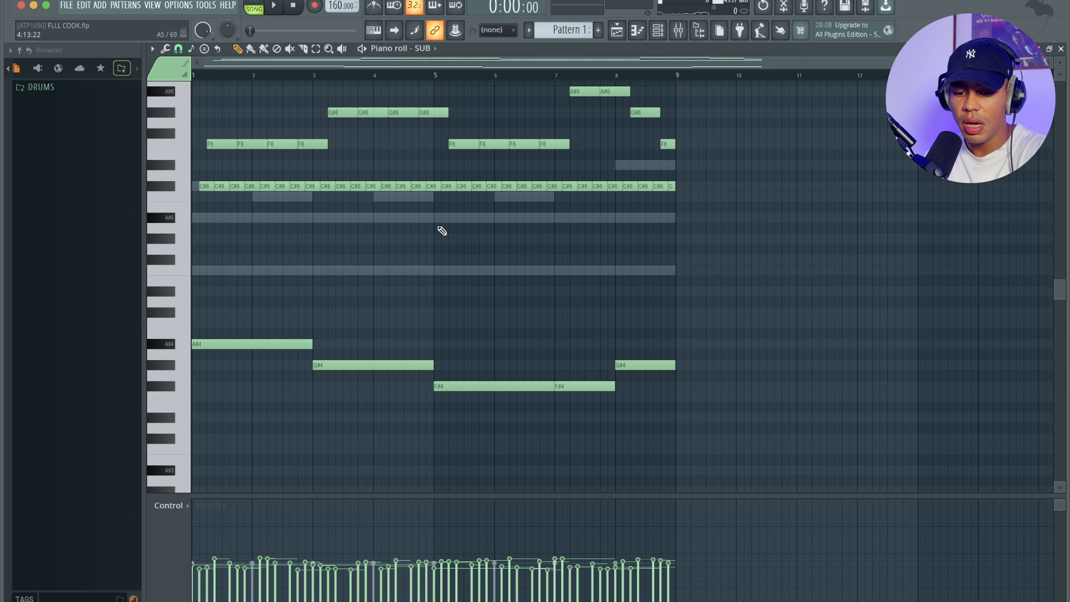
Step: Delete the melody notes above the bass line in SUB and transpose the remaining notes down two octaves
{"action": "left_click_drag", "start_coordinate": [756, 223], "coordinate": [196, 83]}
{"action": "scroll", "coordinate": [211, 169], "scroll_direction": "up", "scroll_amount": 1}
{"action": "key", "text": "Delete"}
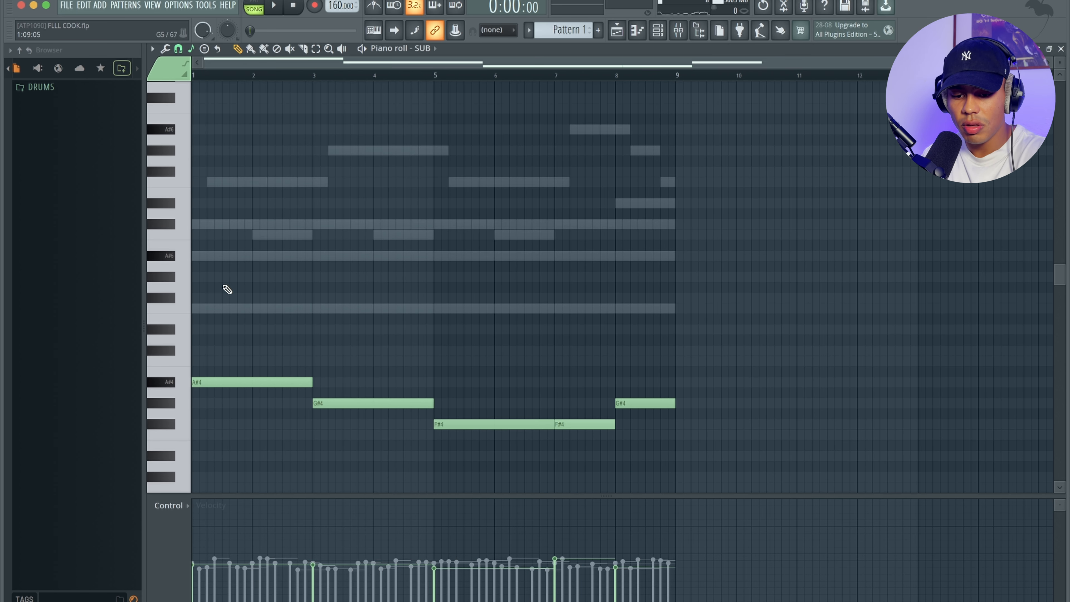
{"action": "left_click", "coordinate": [228, 384]}
{"action": "key", "text": "ctrl+a"}
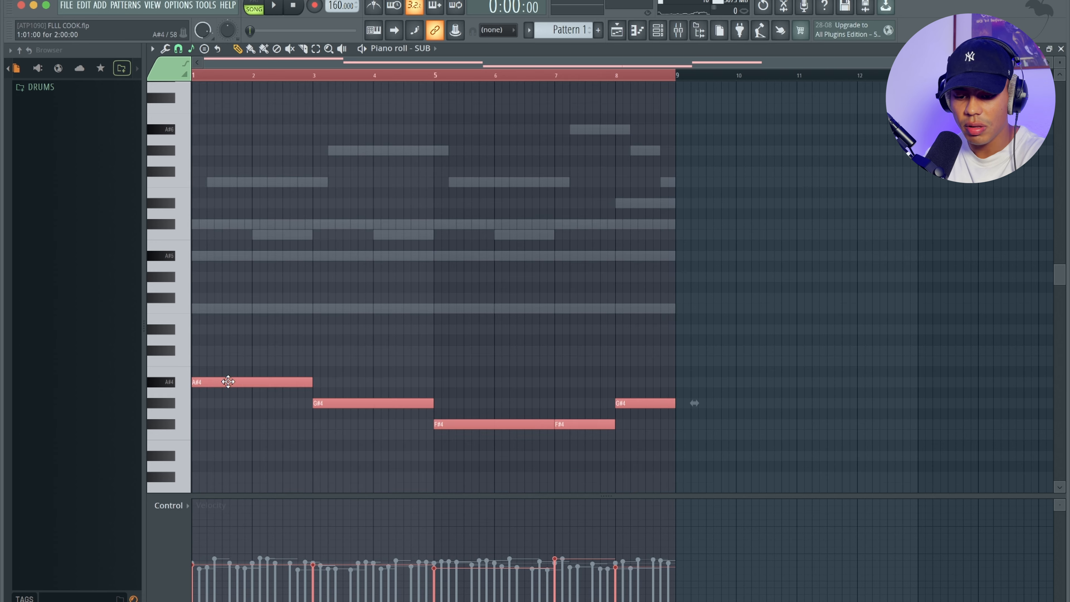
{"action": "key", "text": "ctrl+Down"}
{"action": "key", "text": "ctrl+Down"}
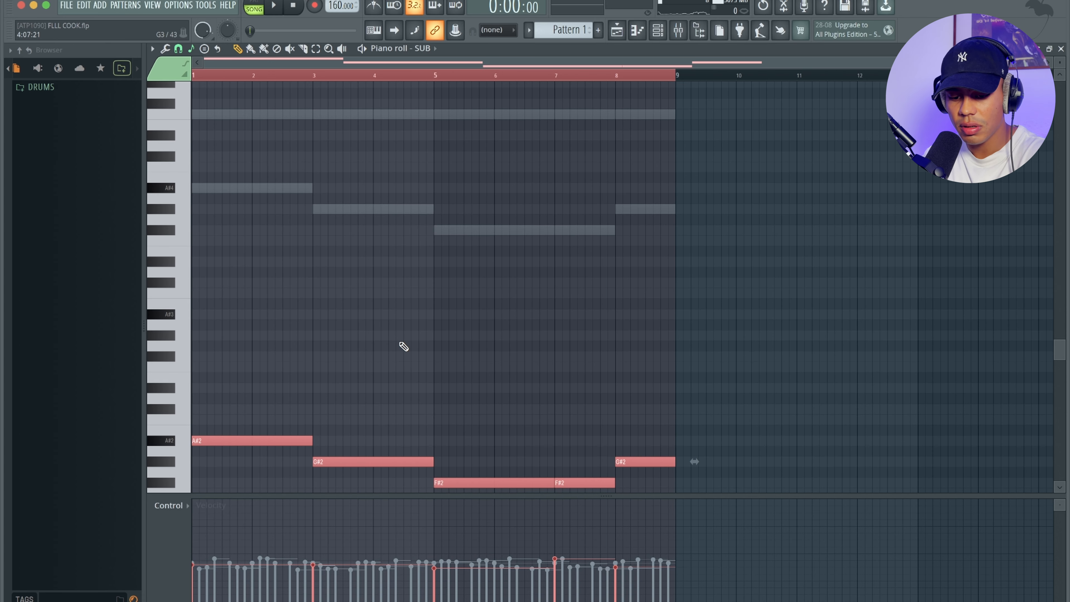
Step: Raise the SUB notes to full velocity and lower the A#2 note in bars 1 and 2 by one octave
{"action": "key", "text": "space"}
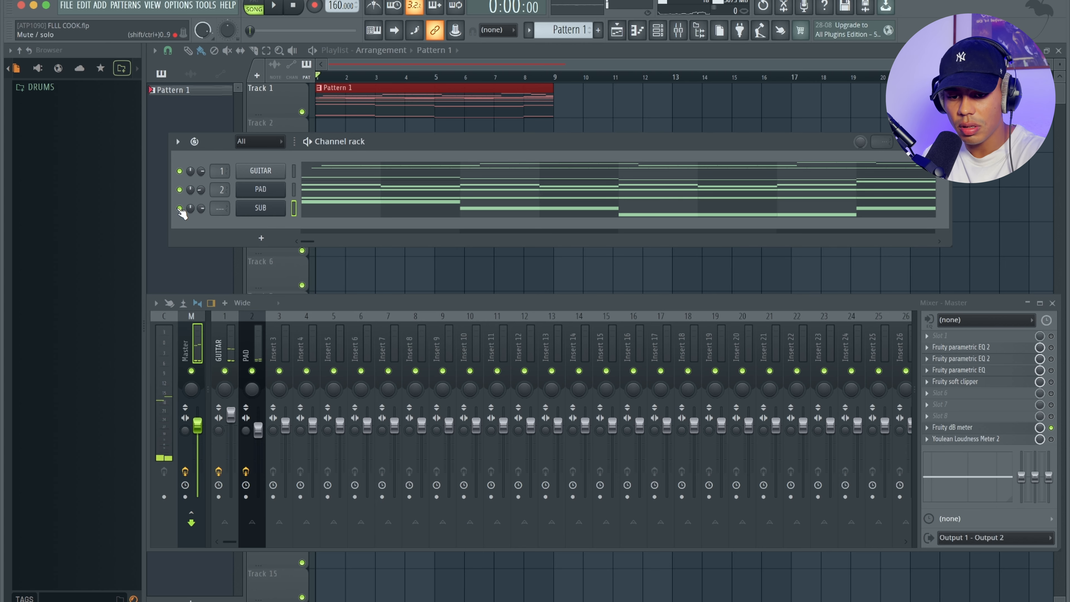
{"action": "key", "text": "space"}
{"action": "left_click", "coordinate": [363, 211]}
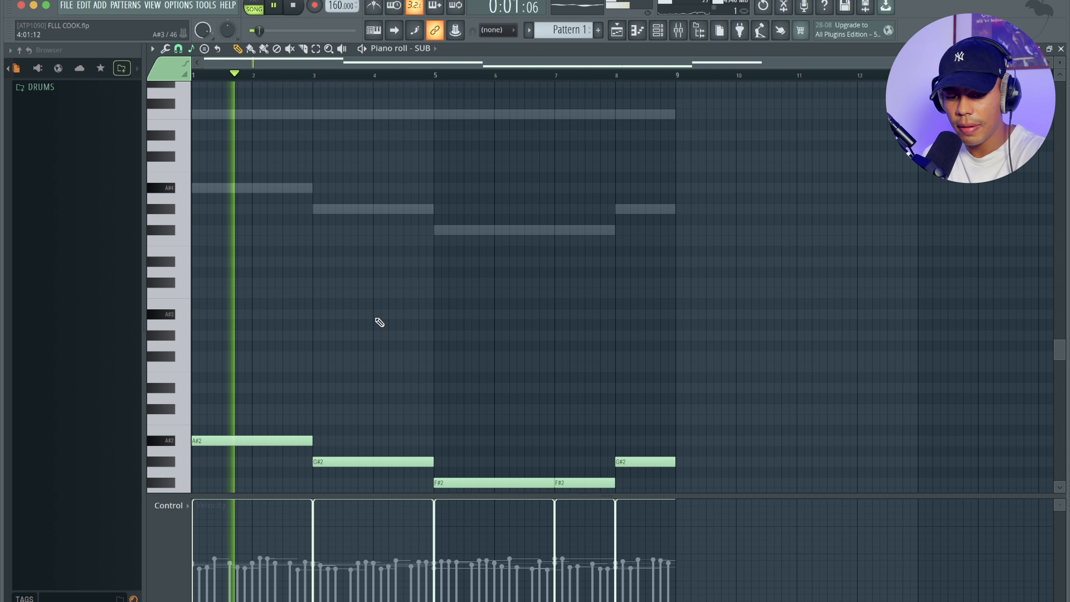
{"action": "key", "text": "space"}
{"action": "scroll", "coordinate": [294, 345], "scroll_direction": "down", "scroll_amount": 3}
{"action": "left_click_drag", "start_coordinate": [256, 371], "coordinate": [249, 319]}
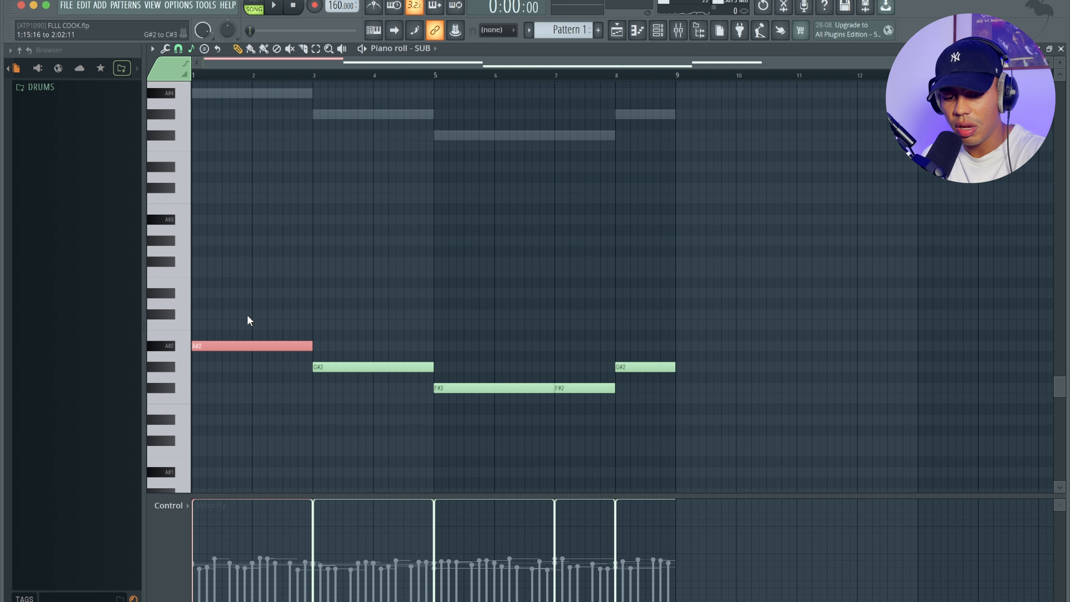
{"action": "key", "text": "ctrl+Down"}
{"action": "key", "text": "space"}
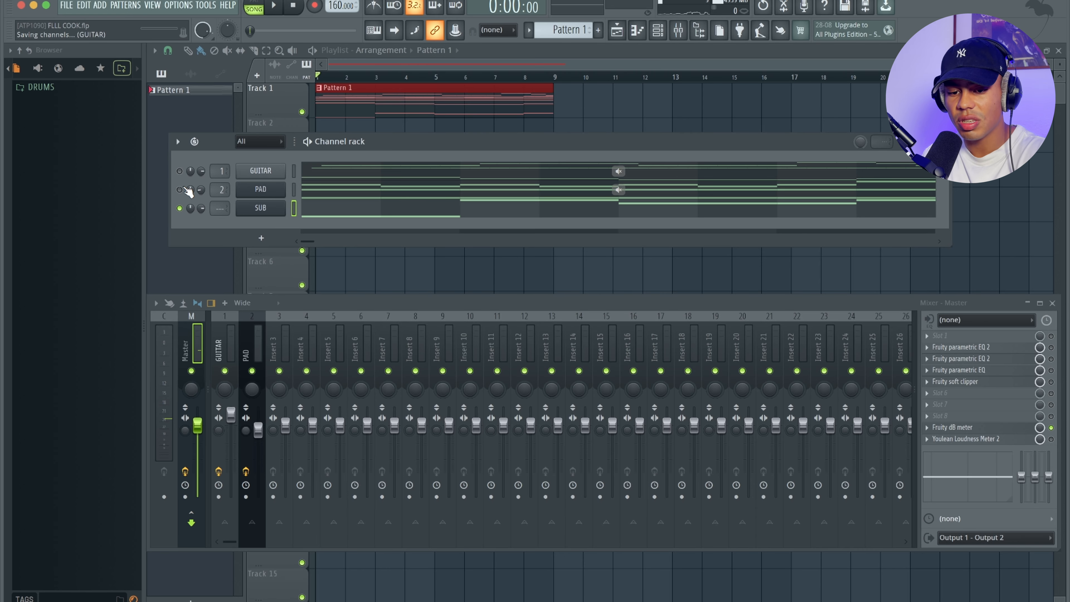
Step: Unmute the PAD channel and lower its channel volume while playing it with the sub
{"action": "left_click", "coordinate": [179, 189]}
{"action": "key", "text": "space"}
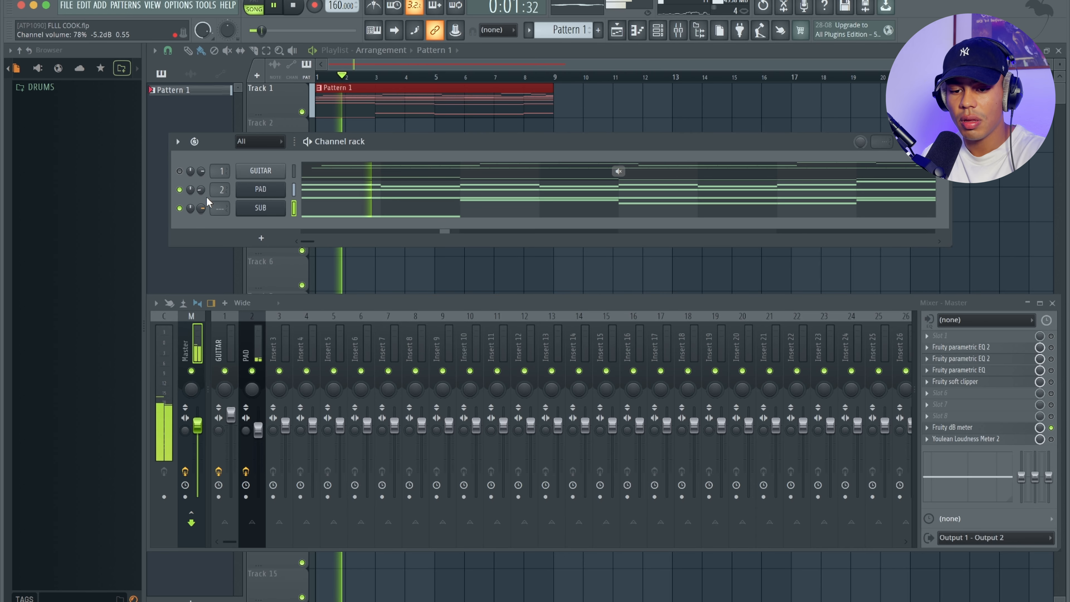
{"action": "left_click_drag", "start_coordinate": [201, 189], "coordinate": [200, 223]}
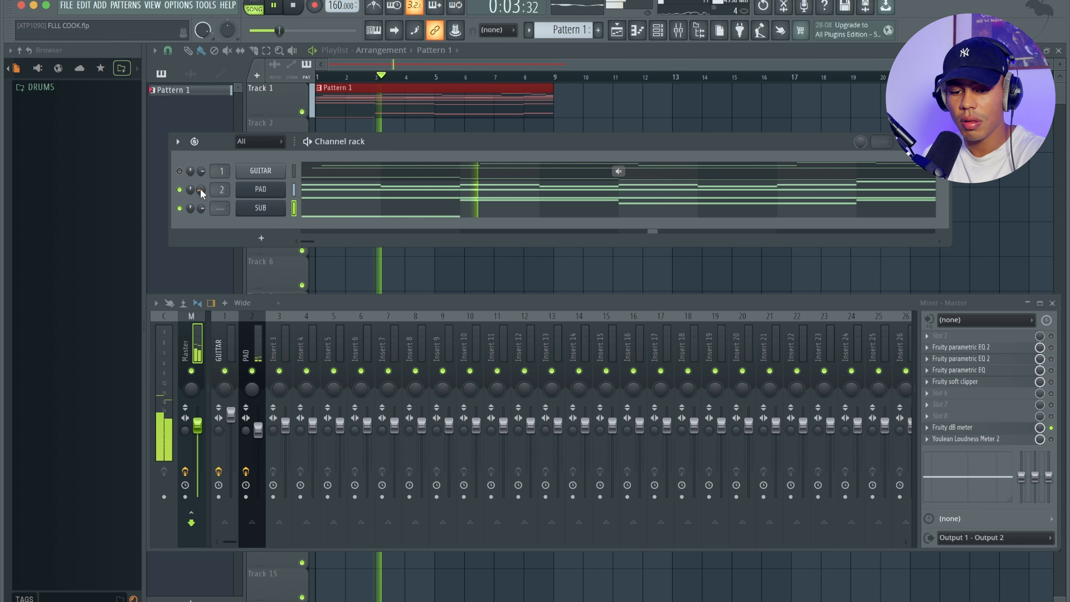
Step: Lower the high cut in the PAD's FabFilter Pro-Q 4 to about 3500 Hz
{"action": "left_click", "coordinate": [245, 336]}
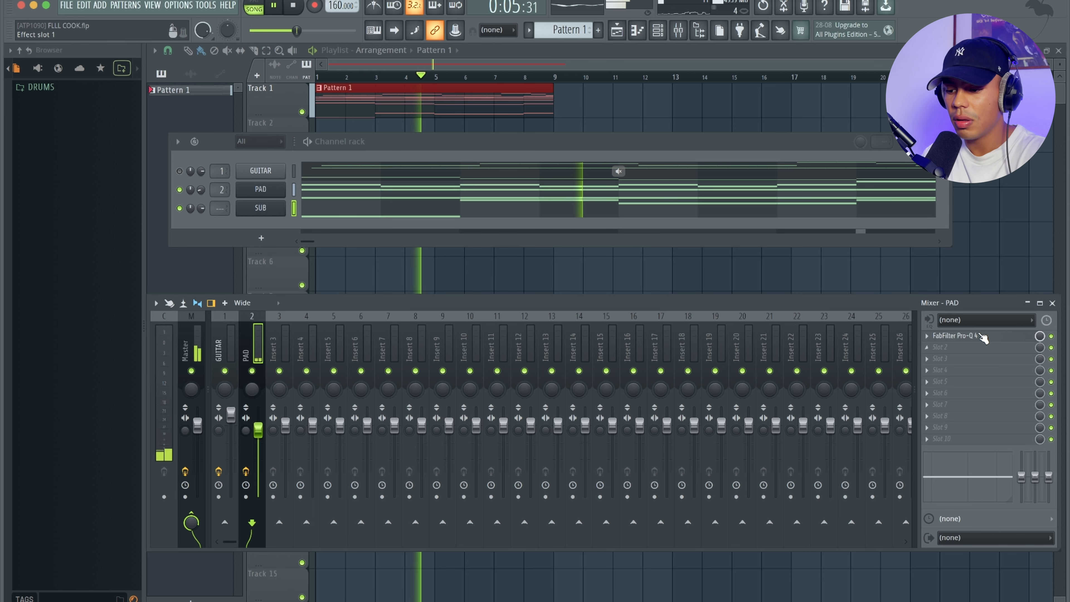
{"action": "left_click", "coordinate": [969, 337]}
{"action": "left_click_drag", "start_coordinate": [689, 320], "coordinate": [659, 316]}
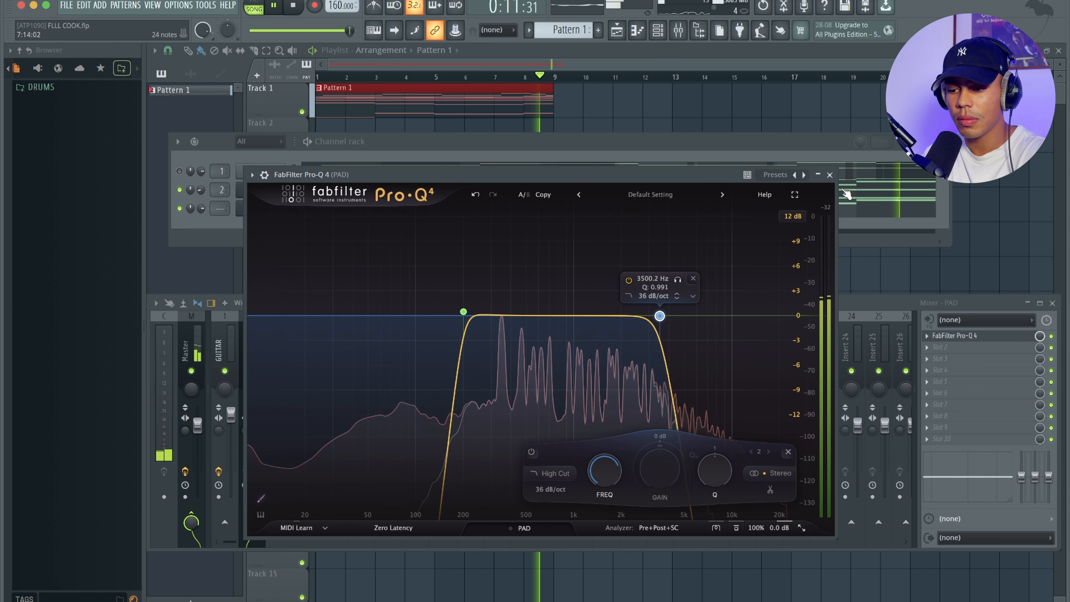
{"action": "left_click", "coordinate": [830, 175]}
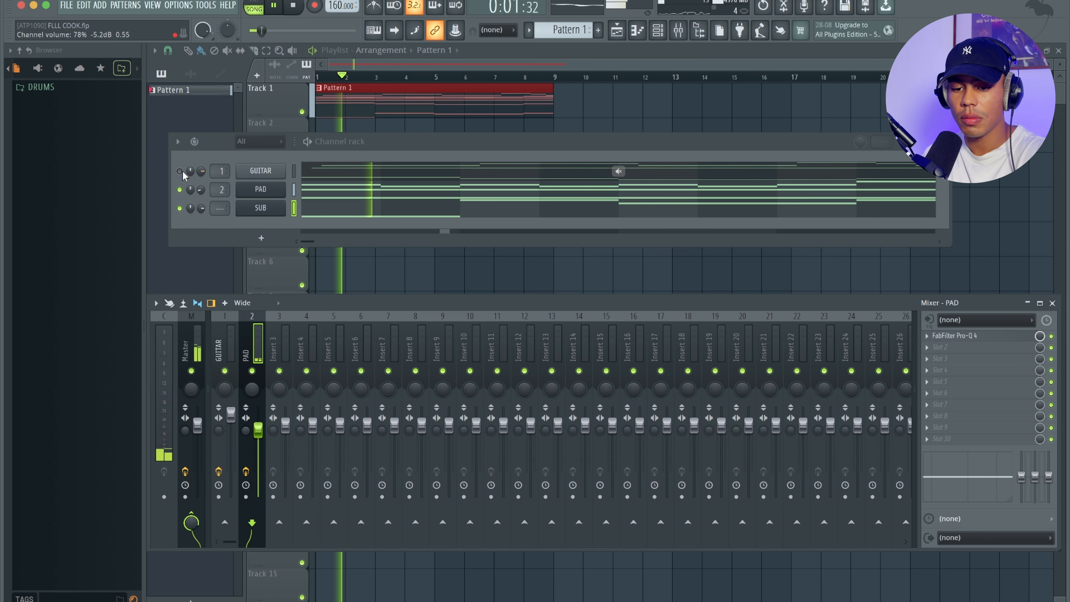
Step: Unmute the GUITAR channel and play the guitar, pad and sub together
{"action": "key", "text": "space"}
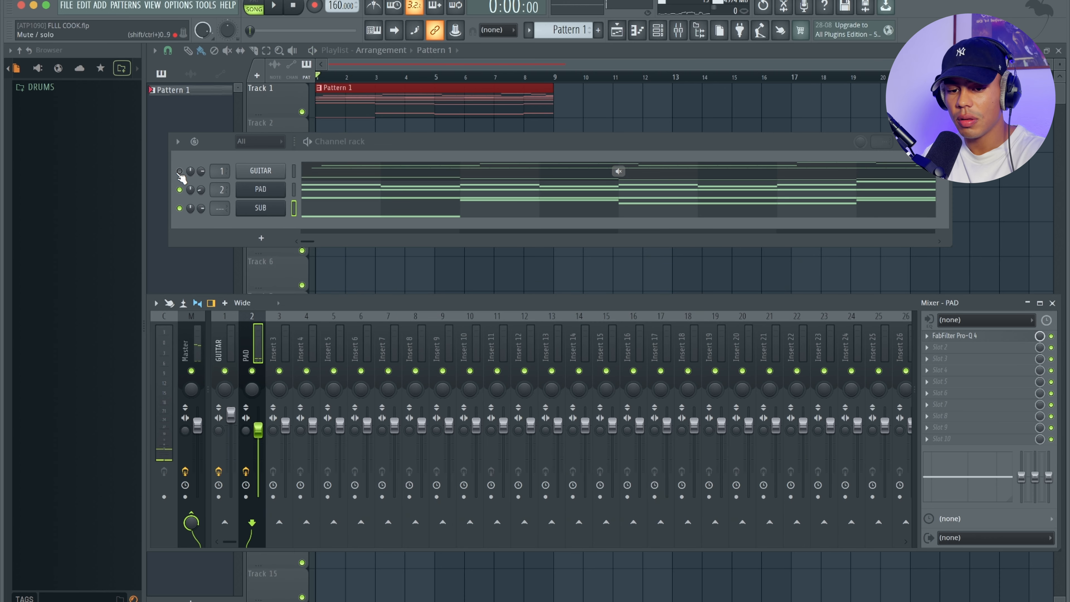
{"action": "left_click", "coordinate": [179, 171]}
{"action": "key", "text": "space"}
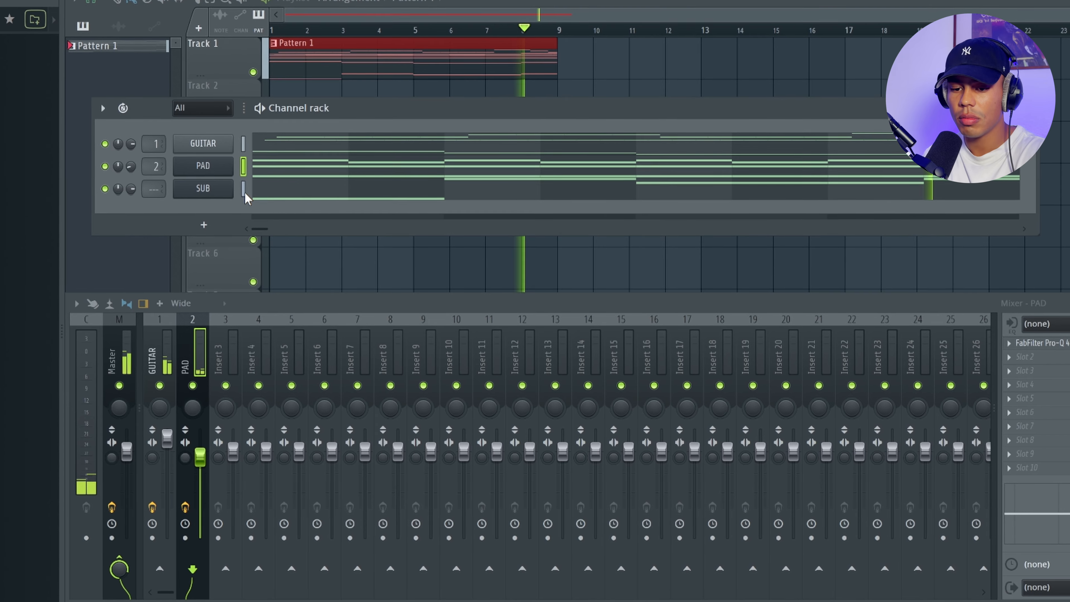
{"action": "key", "text": "space"}
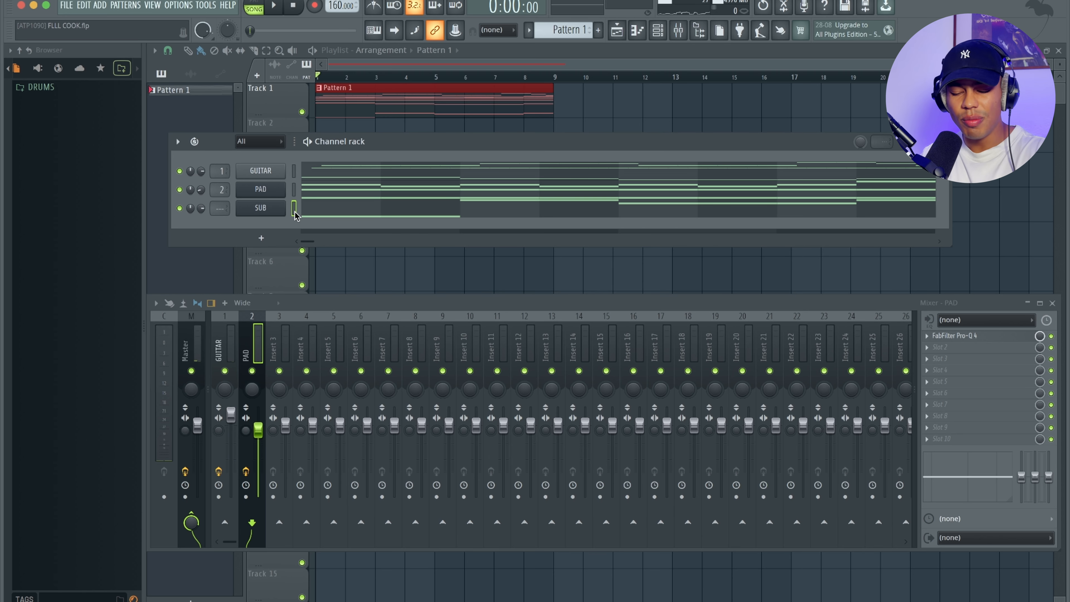
Step: Route the SUB channel to mixer insert 3 and lower that track's fader
{"action": "key", "text": "ctrl+l"}
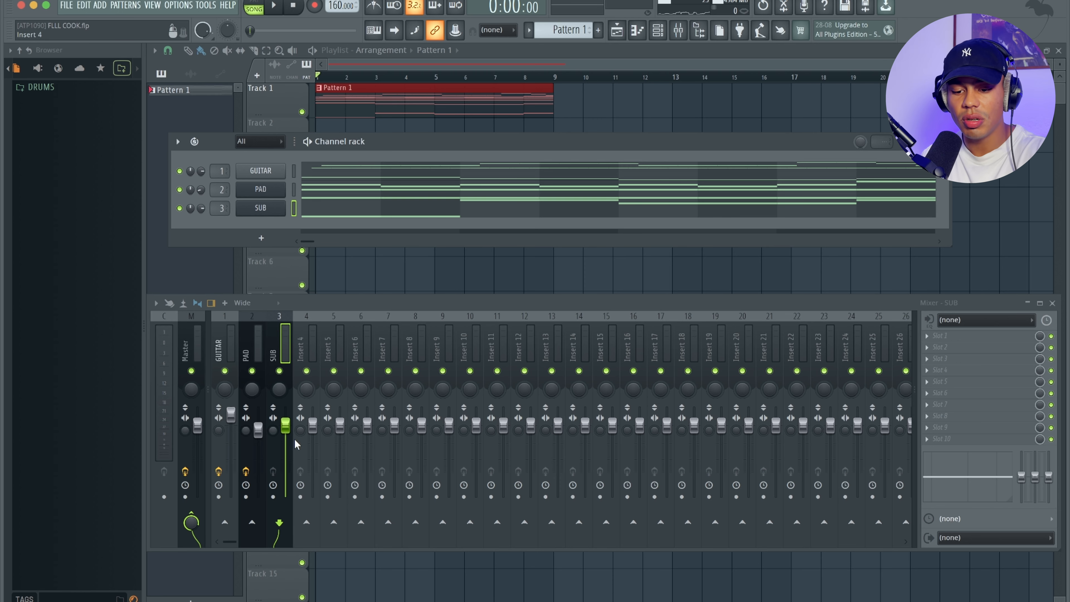
{"action": "left_click_drag", "start_coordinate": [285, 426], "coordinate": [285, 443]}
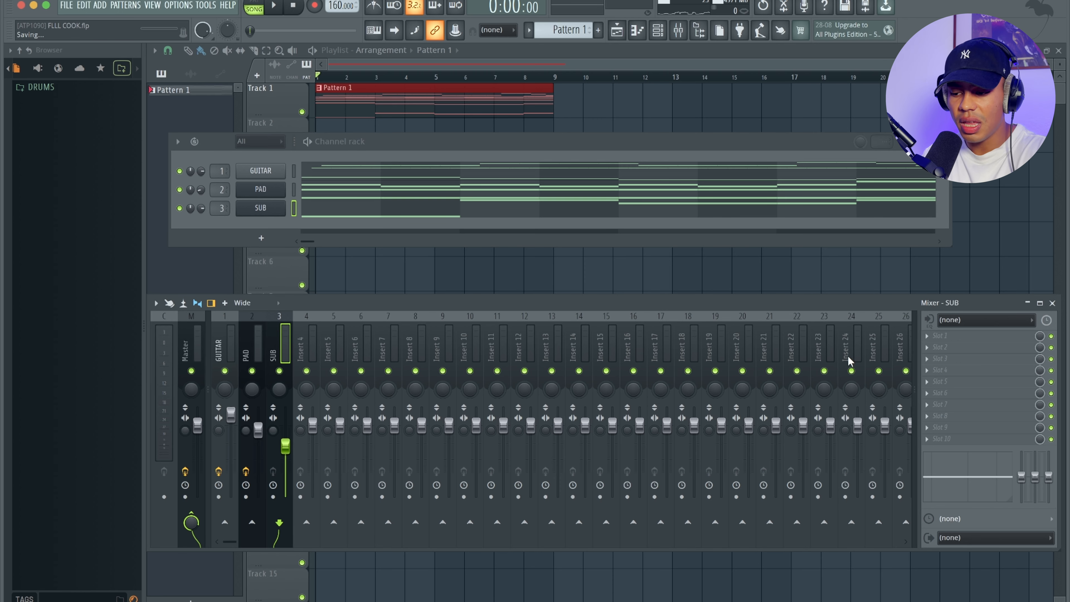
Step: Add Sie-Q to the first effect slot of the SUB mixer track and set its drive to 7.6 dB
{"action": "left_click", "coordinate": [943, 341]}
{"action": "type", "text": "sie"}
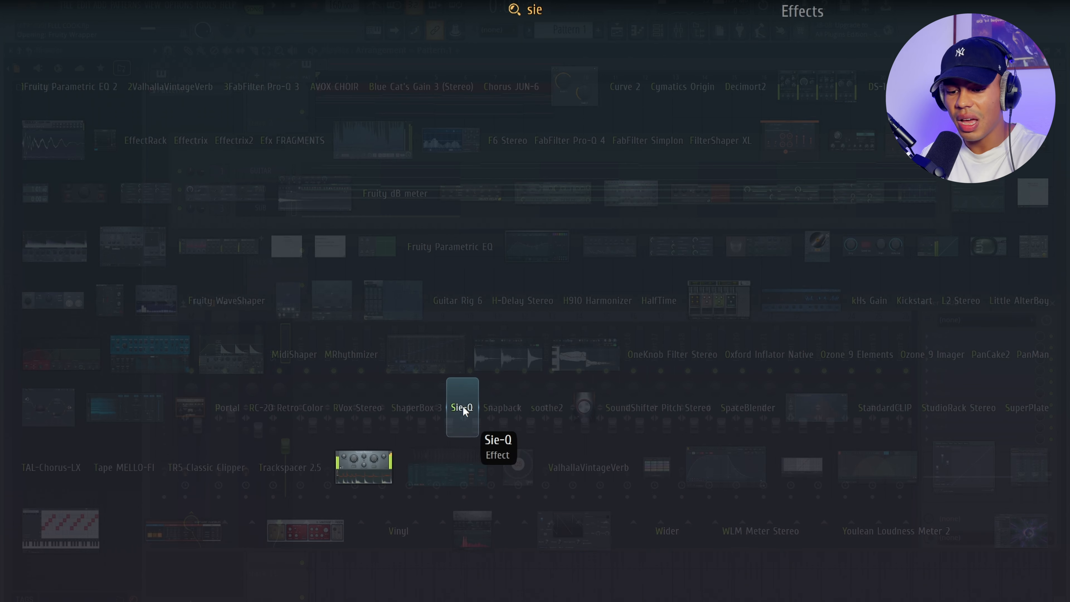
{"action": "left_click", "coordinate": [464, 409]}
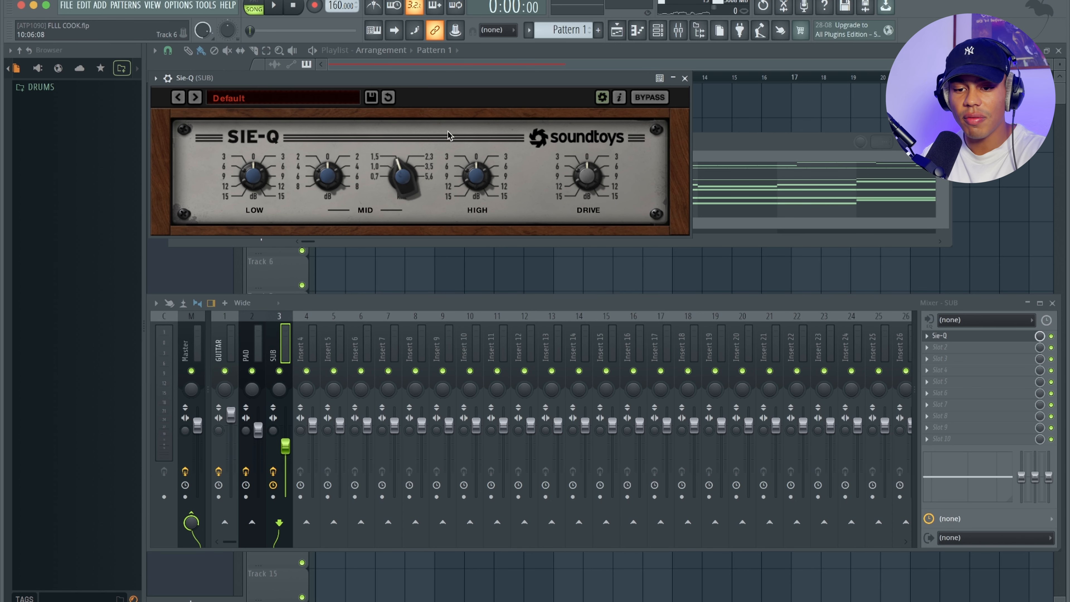
{"action": "left_click_drag", "start_coordinate": [457, 86], "coordinate": [470, 131]}
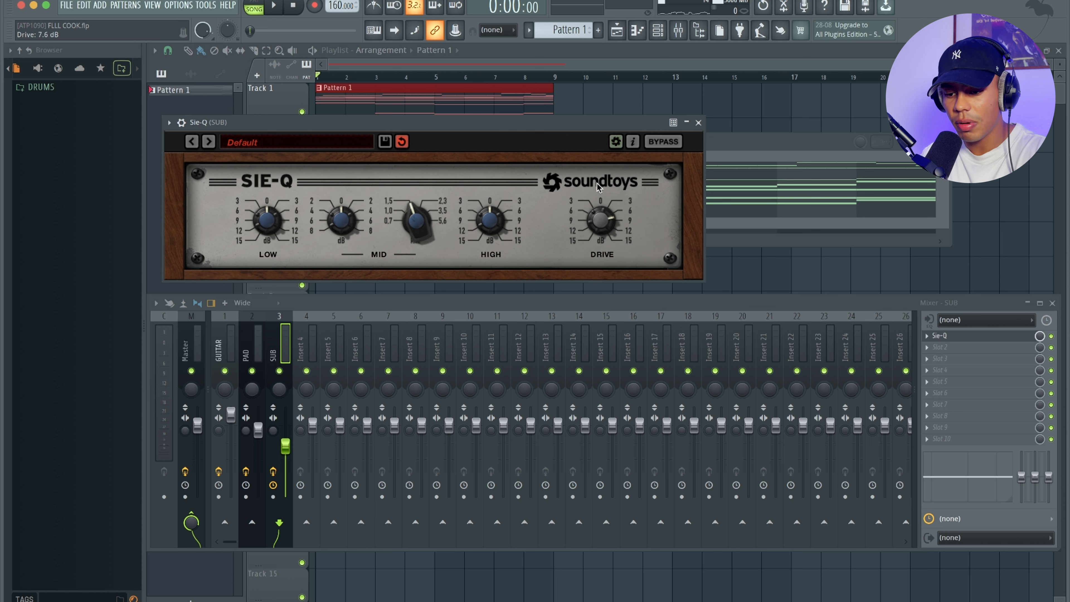
Step: Solo the SUB mixer track and compare it with its effects enabled and bypassed during playback
{"action": "right_click", "coordinate": [279, 371]}
{"action": "key", "text": "space"}
{"action": "key", "text": "space"}
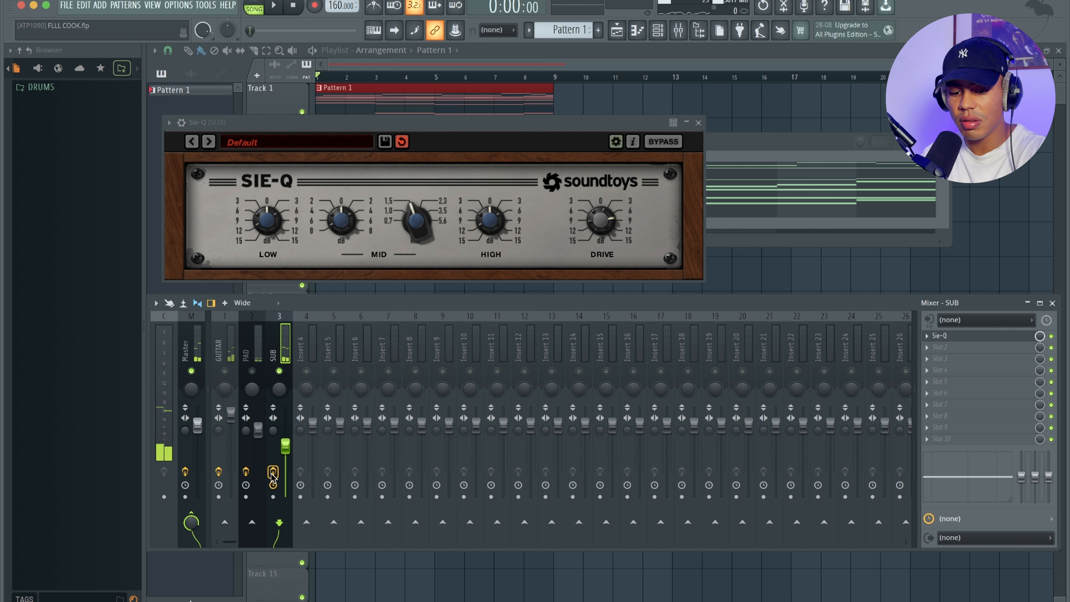
{"action": "key", "text": "space"}
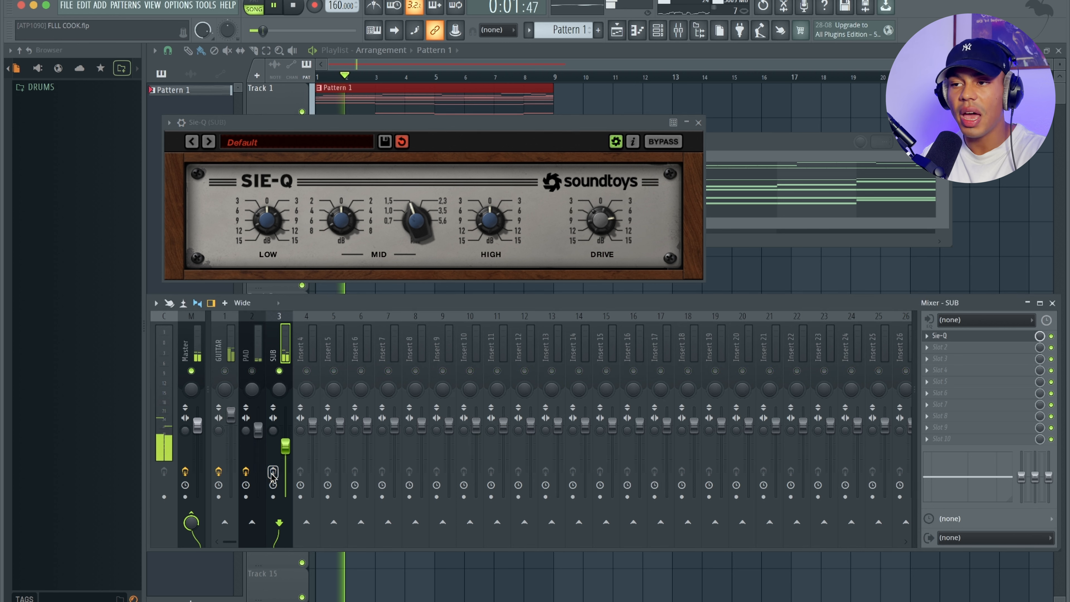
{"action": "left_click", "coordinate": [273, 473]}
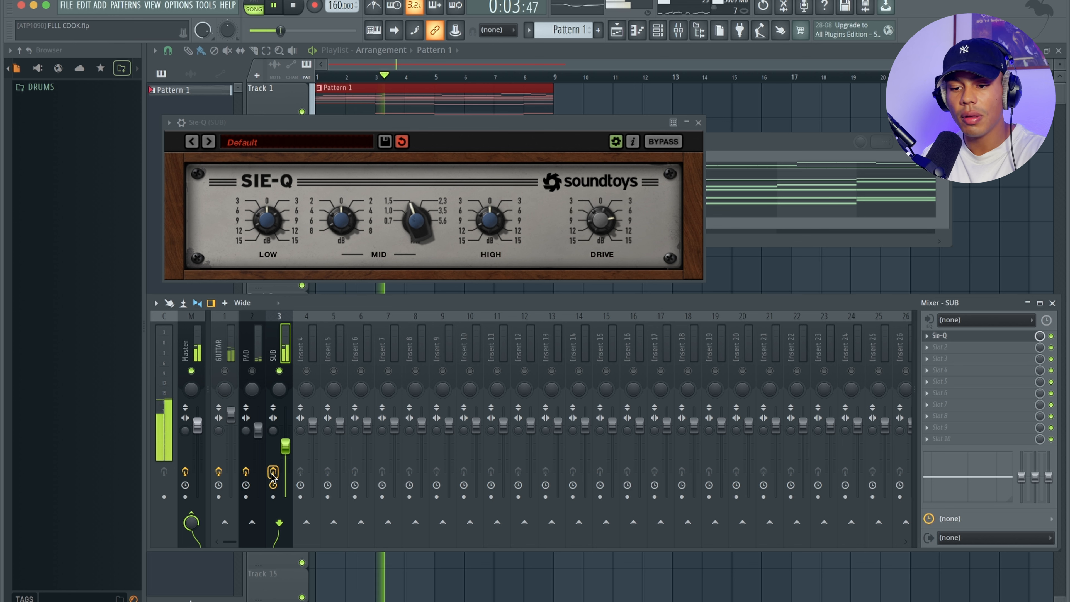
{"action": "left_click", "coordinate": [273, 473]}
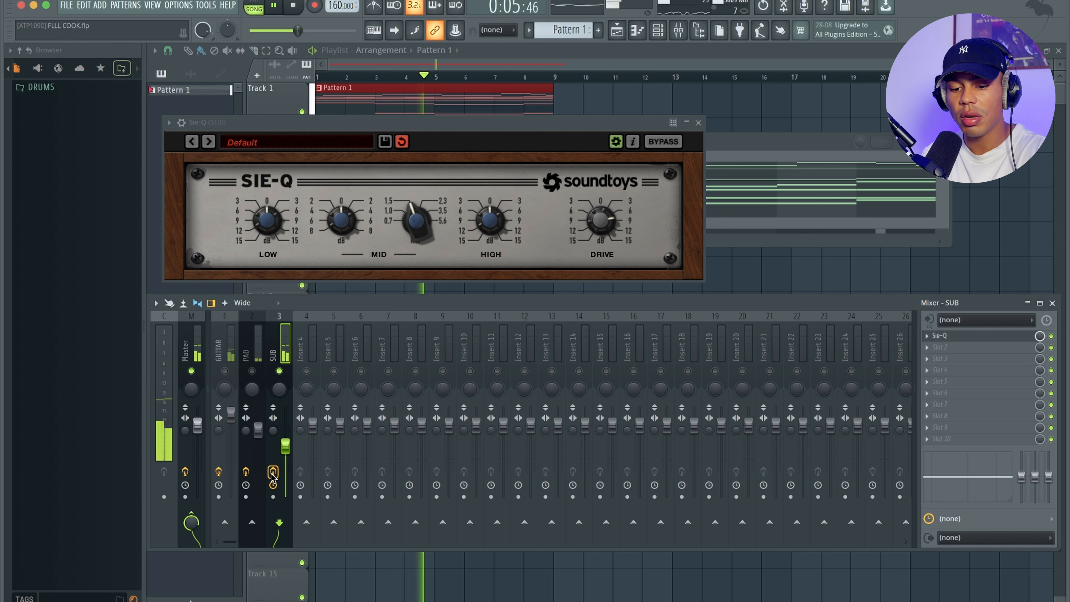
{"action": "left_click", "coordinate": [273, 473]}
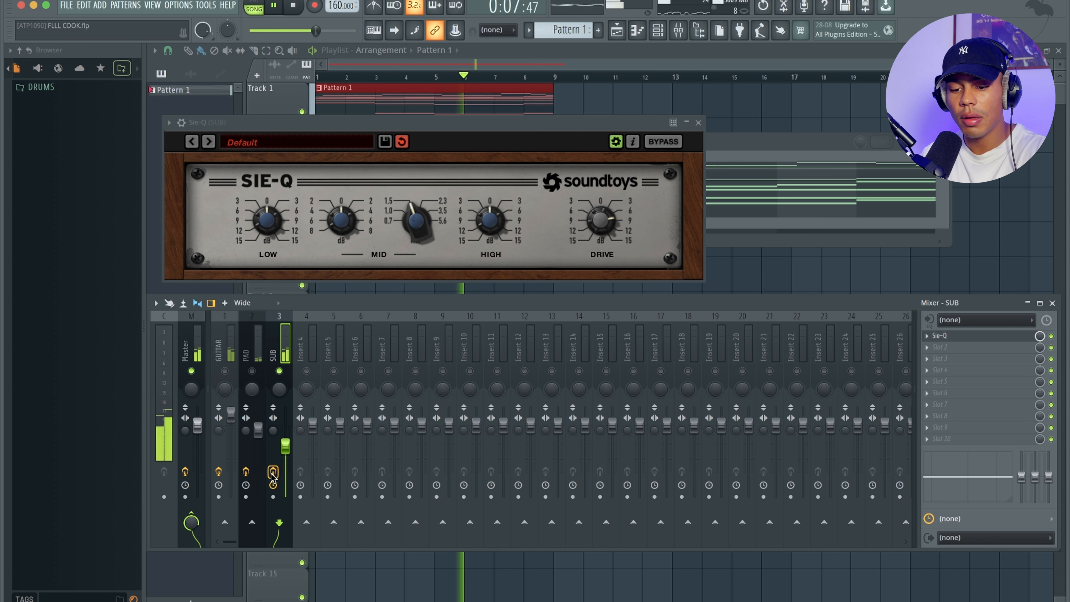
{"action": "key", "text": "space"}
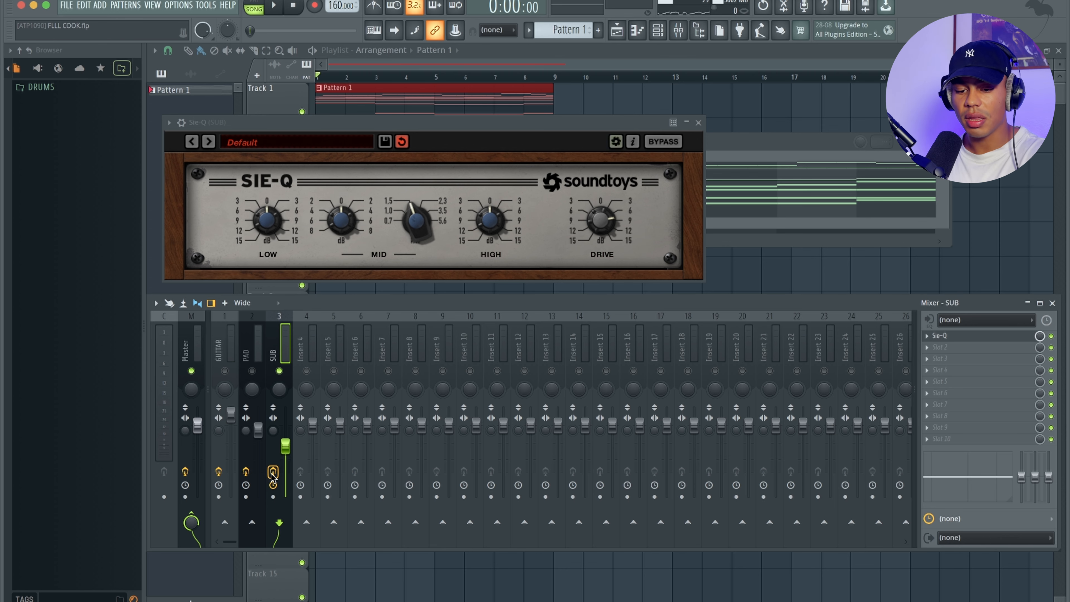
Step: Unsolo the SUB track and play the full mix, closing the Sie-Q window and the mixer
{"action": "key", "text": "space"}
{"action": "left_click", "coordinate": [697, 122]}
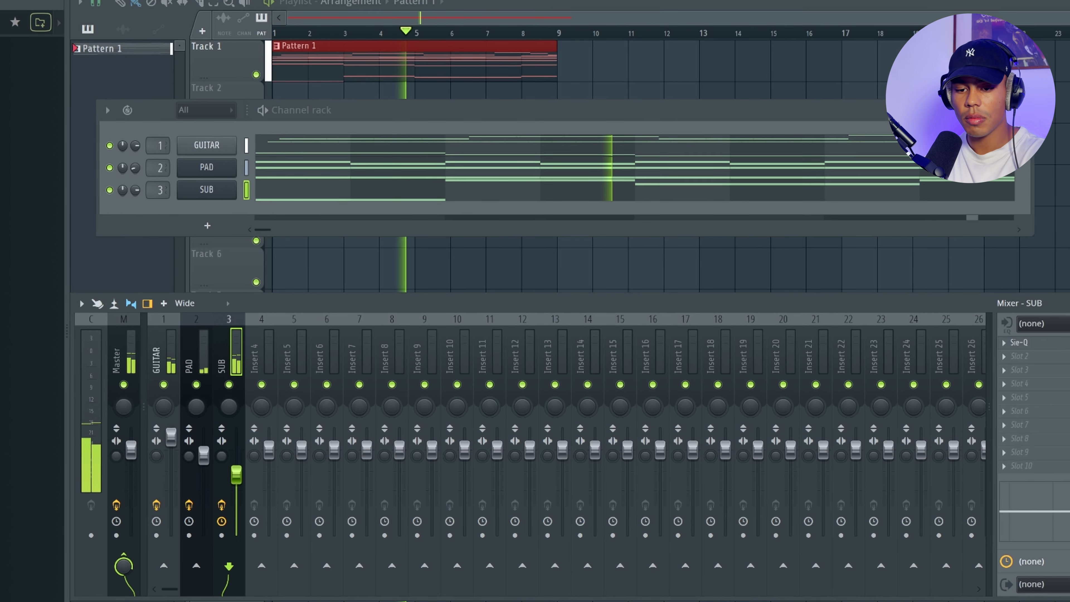
{"action": "key", "text": "space"}
{"action": "key", "text": "F9"}
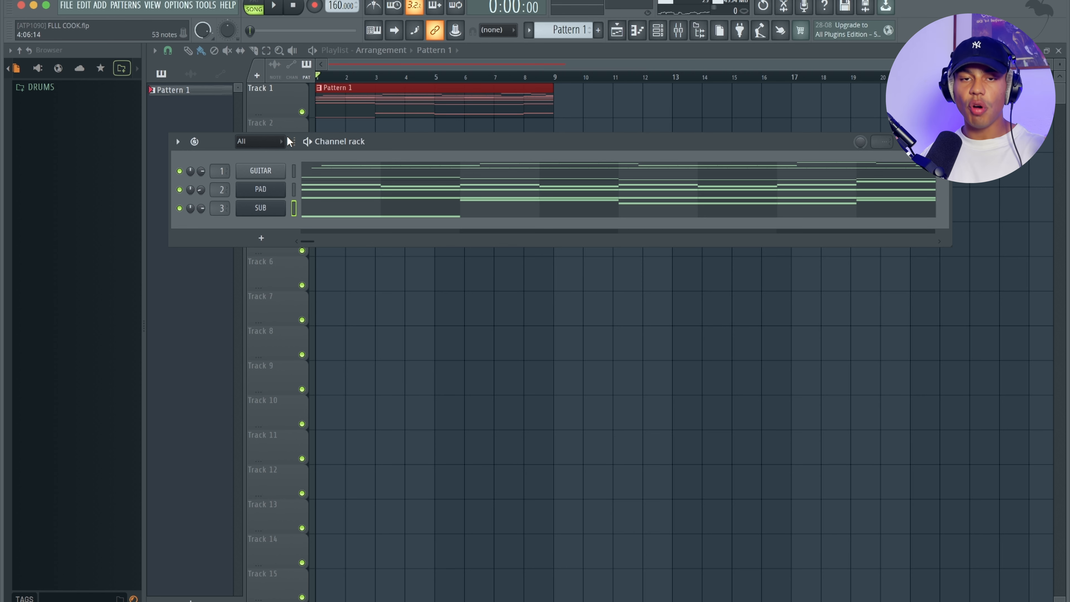
Step: Open the GUITAR notes in the piano roll to check the melody's key
{"action": "left_click", "coordinate": [341, 173]}
{"action": "scroll", "coordinate": [241, 253], "scroll_direction": "up", "scroll_amount": 5}
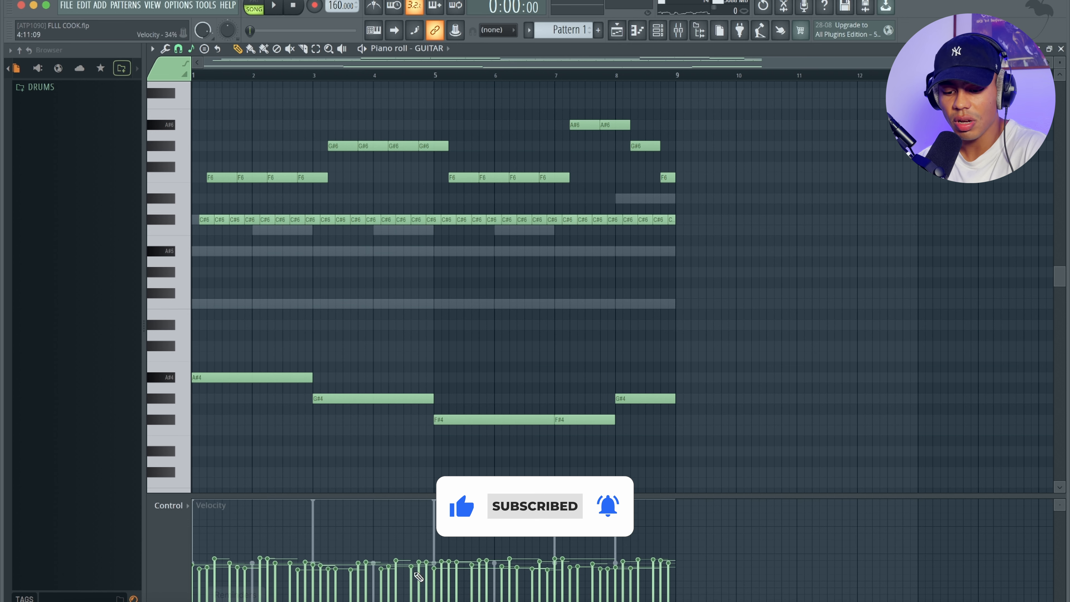
Step: Switch to Splice and open the full list of vocal samples under the Instruments category
{"action": "left_click", "coordinate": [604, 601]}
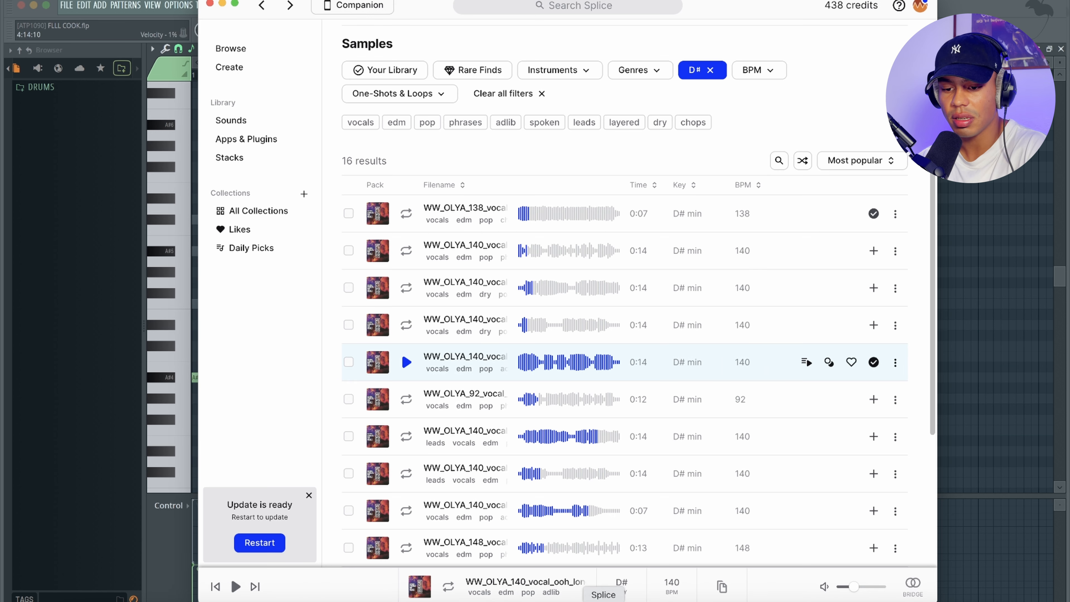
{"action": "left_click_drag", "start_coordinate": [707, 6], "coordinate": [771, 10]}
{"action": "left_click", "coordinate": [310, 53]}
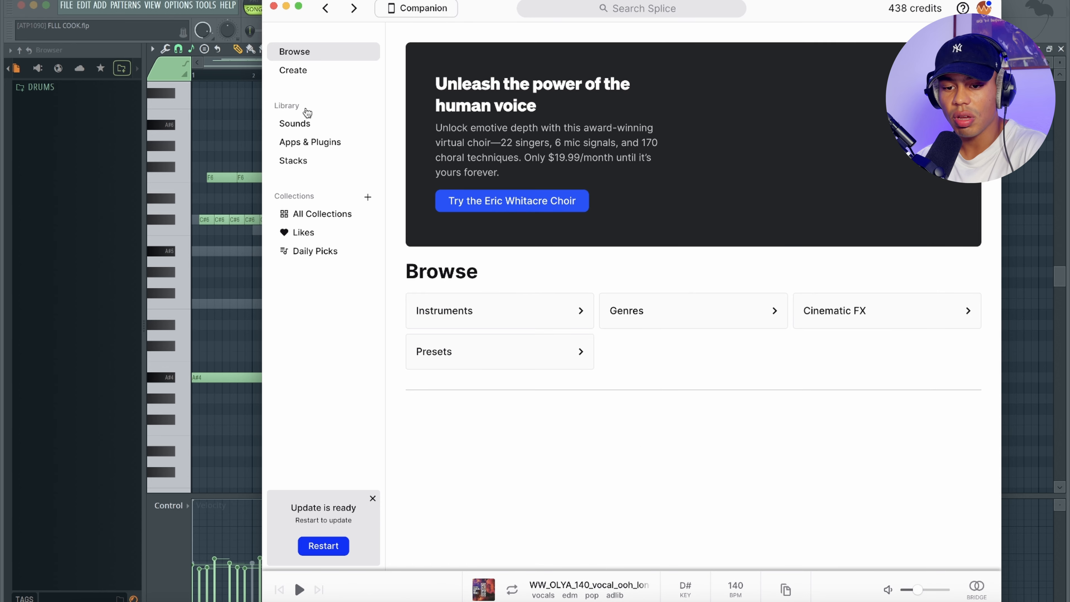
{"action": "left_click", "coordinate": [440, 314]}
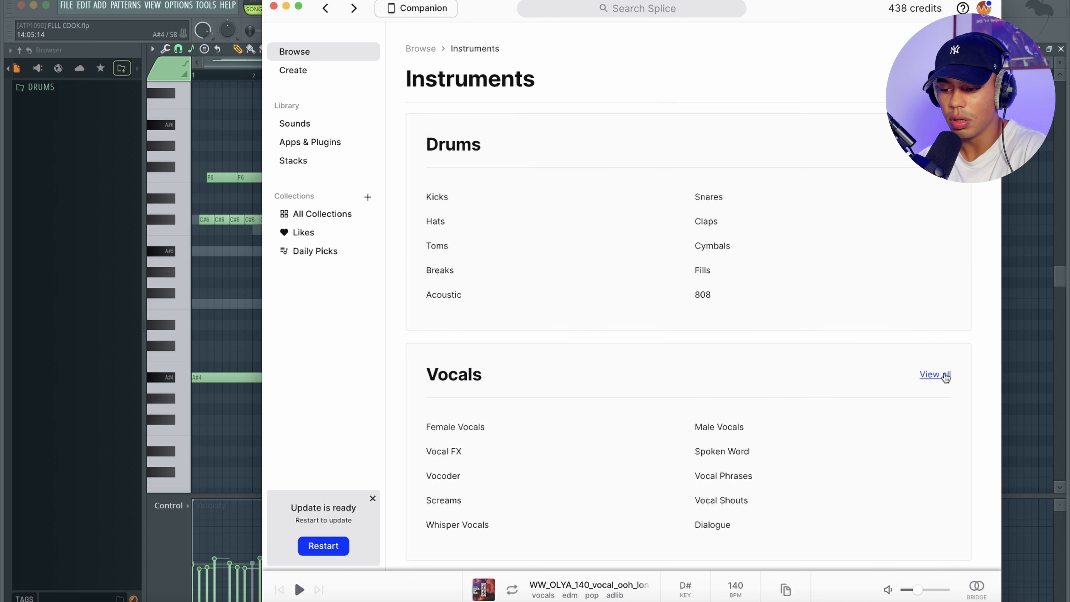
{"action": "left_click", "coordinate": [935, 374]}
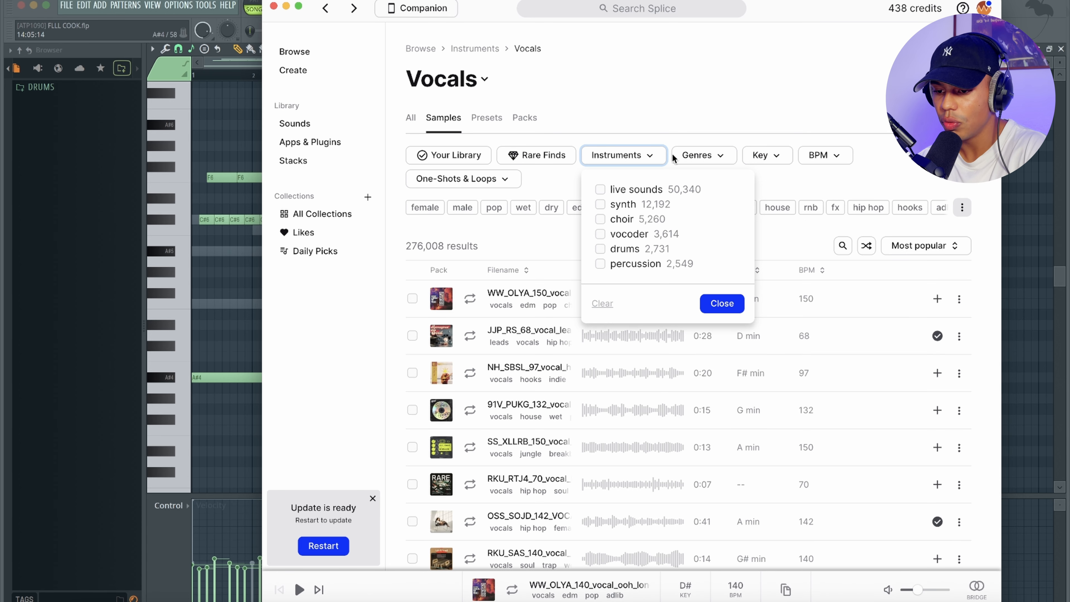
Step: Filter the vocal samples to the key of A# minor
{"action": "left_click", "coordinate": [779, 163]}
{"action": "left_click", "coordinate": [856, 187]}
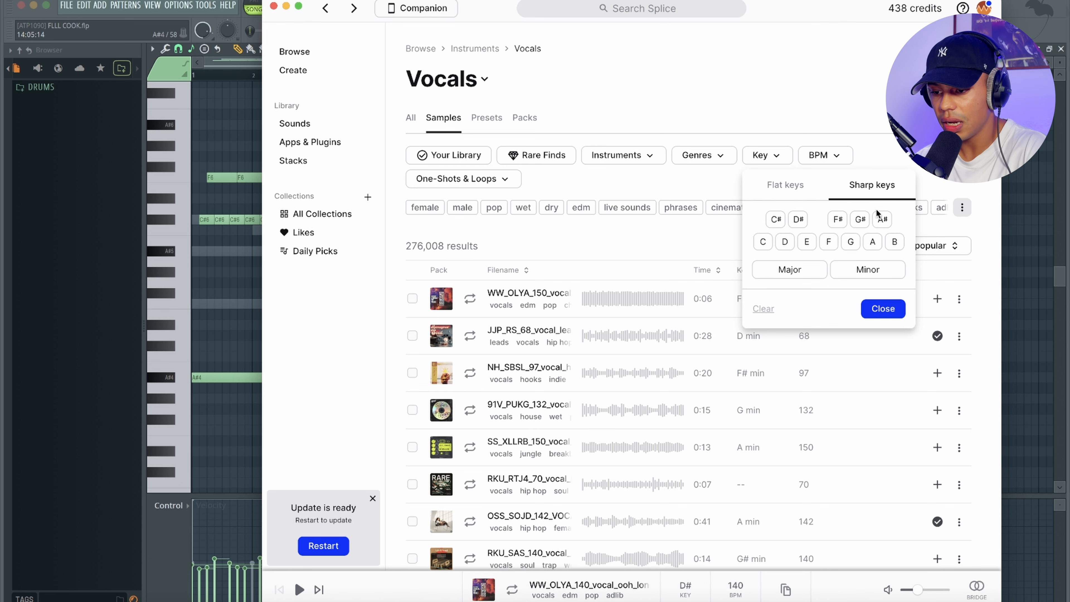
{"action": "left_click", "coordinate": [882, 219]}
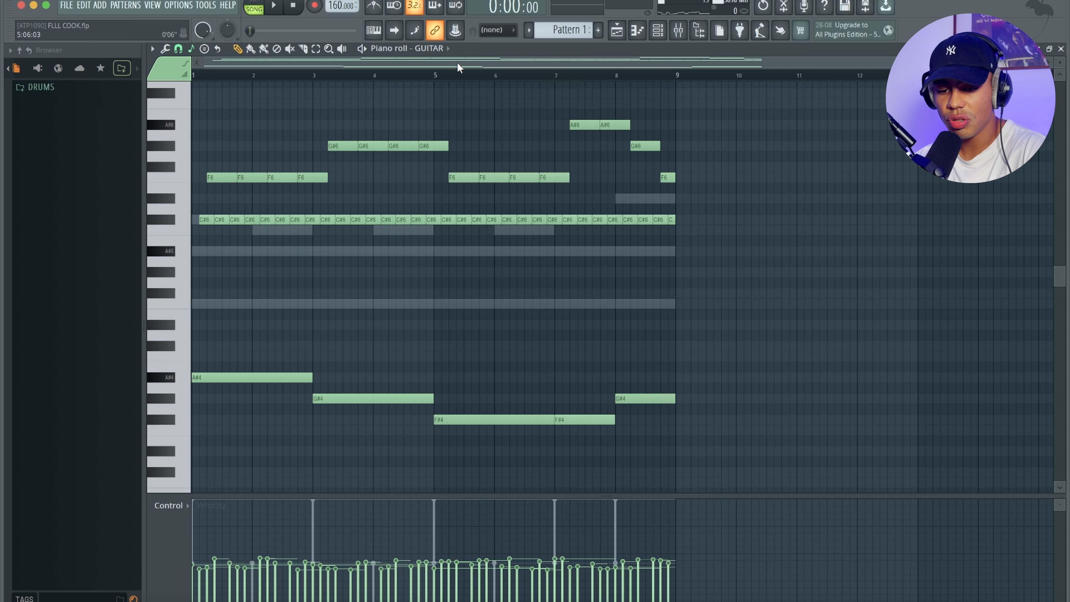
Step: Back in FL Studio, close the guitar's piano roll, mute the GUITAR channel and play the pad with the sub
{"action": "key", "text": "Escape"}
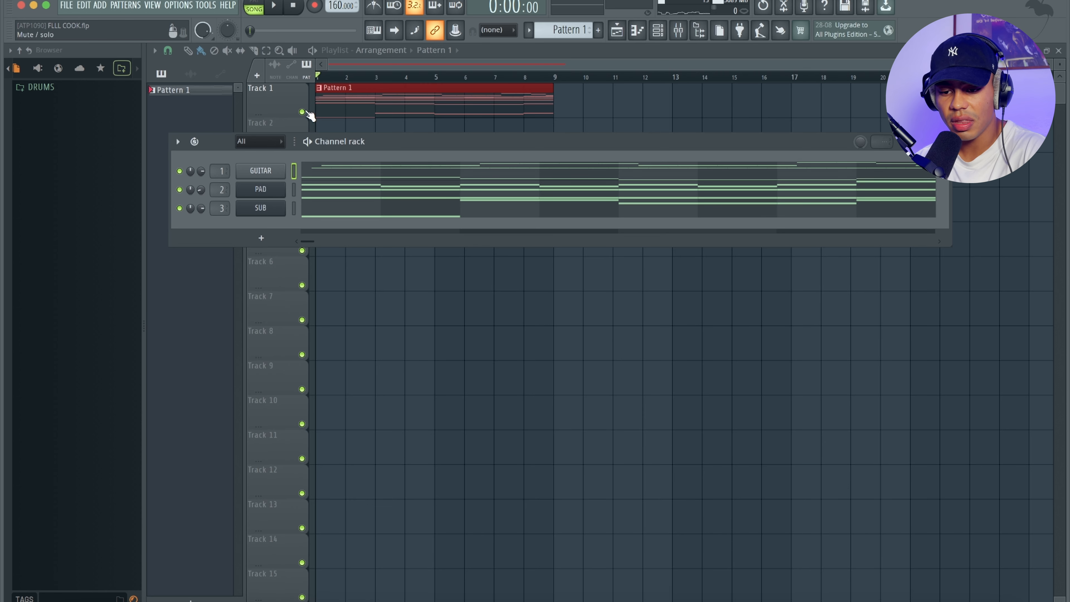
{"action": "left_click", "coordinate": [180, 171]}
{"action": "key", "text": "space"}
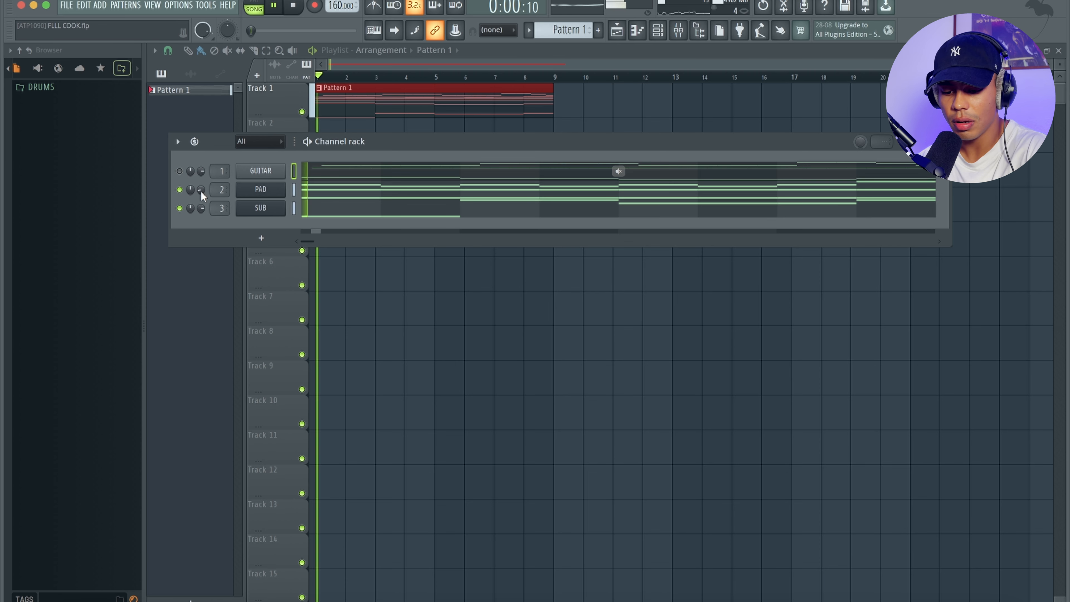
Step: Switch to Splice and audition the A# minor vocal samples in order, from OS_VBE_97 down to the 91V_VHA_126 vocal hook
{"action": "key", "text": "super+Tab"}
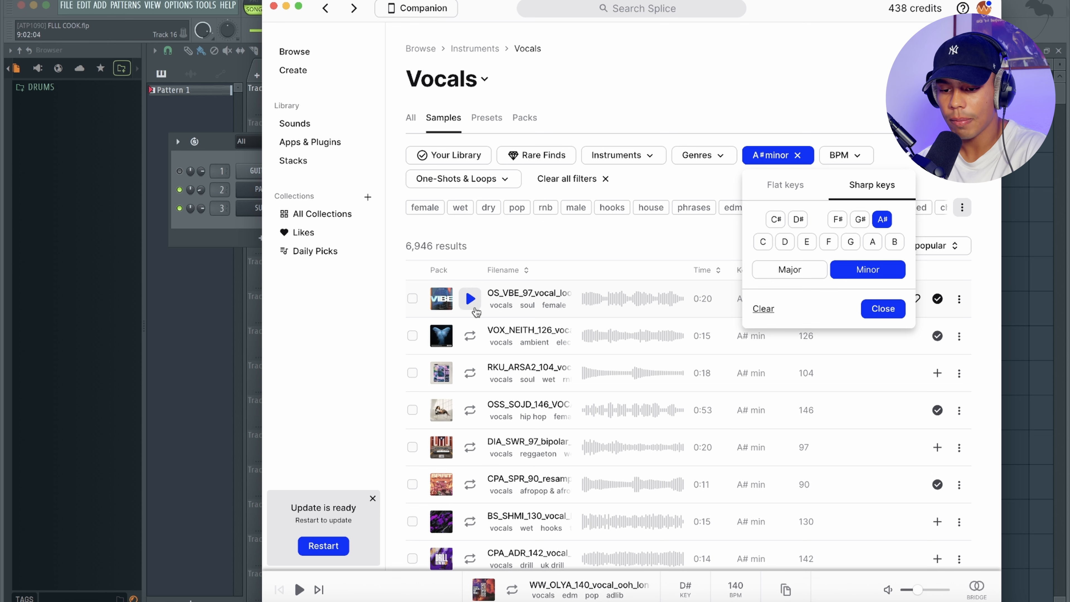
{"action": "left_click", "coordinate": [475, 310]}
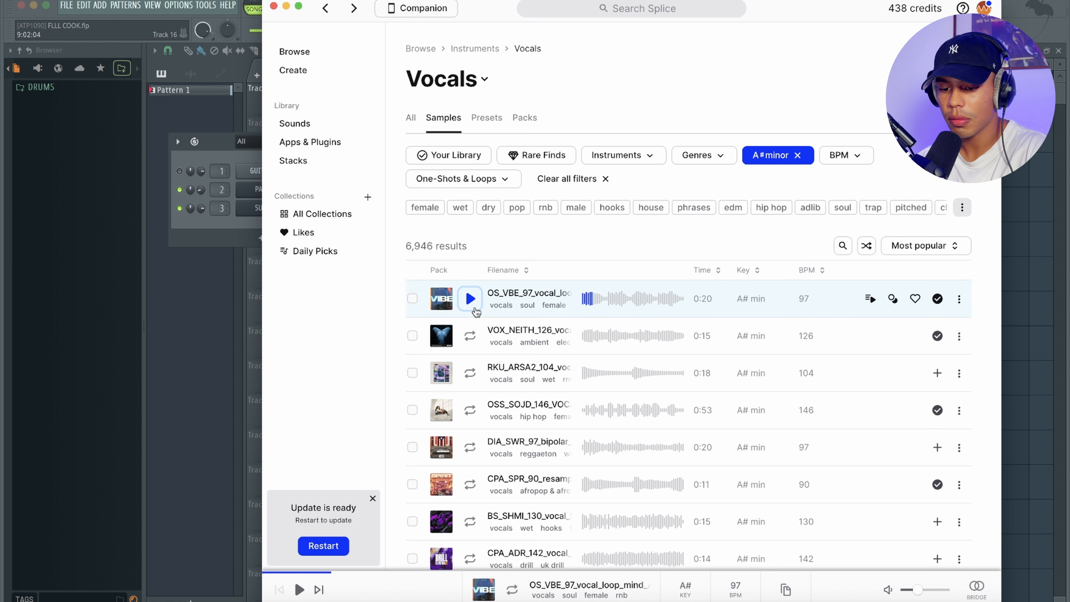
{"action": "key", "text": "Down"}
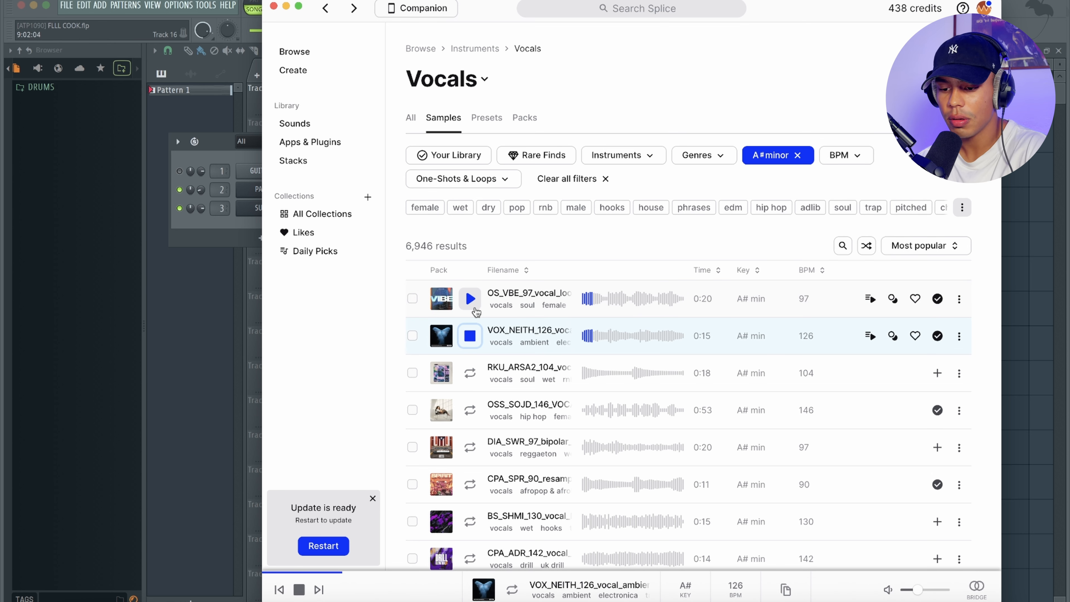
{"action": "key", "text": "Down"}
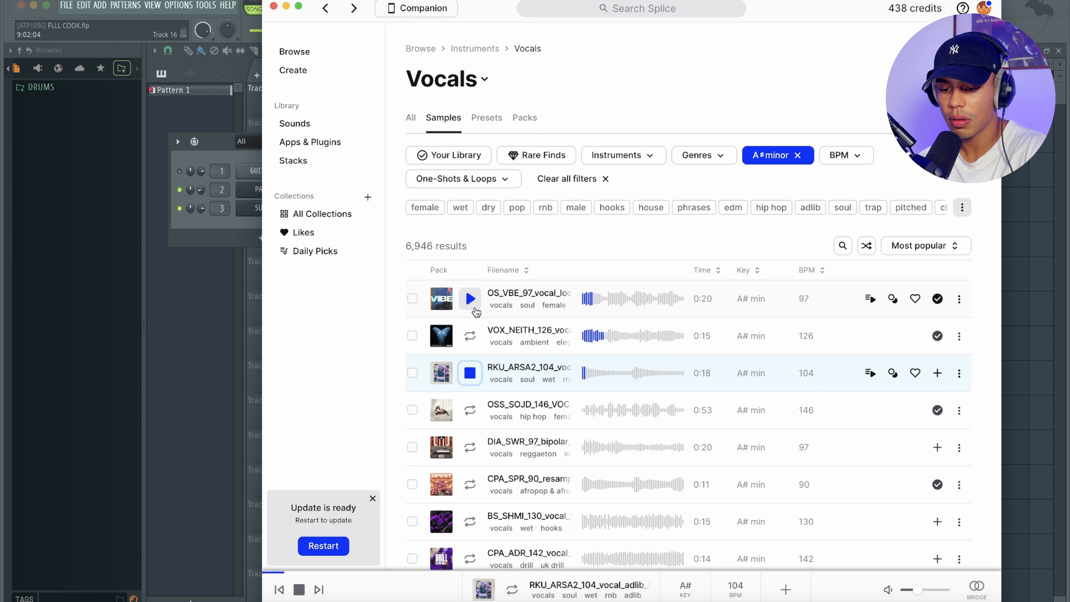
{"action": "key", "text": "Down"}
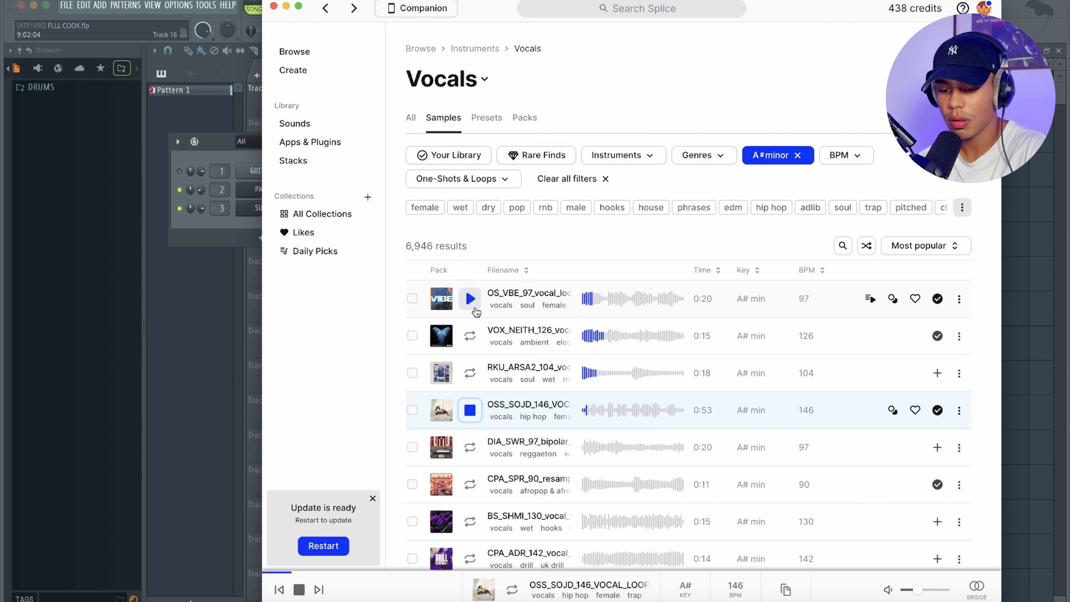
{"action": "key", "text": "Down"}
{"action": "scroll", "coordinate": [476, 312], "scroll_direction": "down", "scroll_amount": 3}
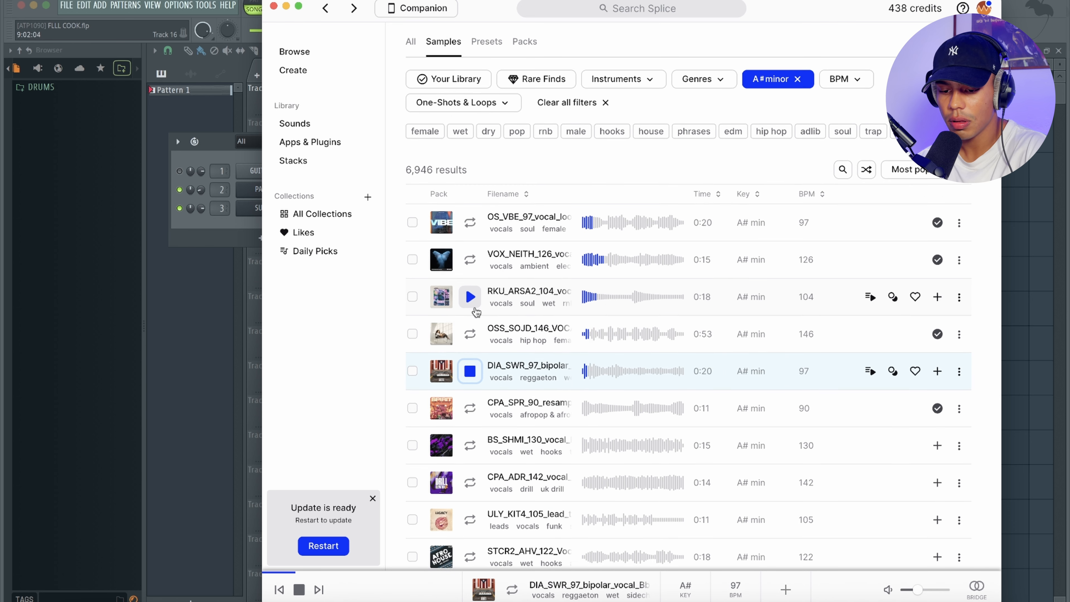
{"action": "key", "text": "Down"}
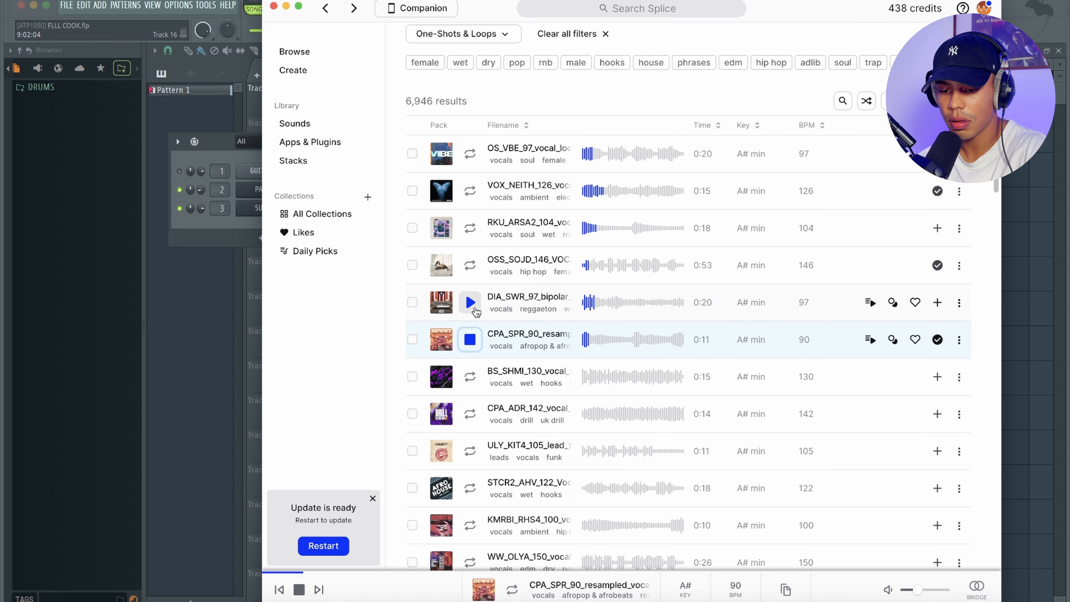
{"action": "key", "text": "Down"}
{"action": "key", "text": "Down"}
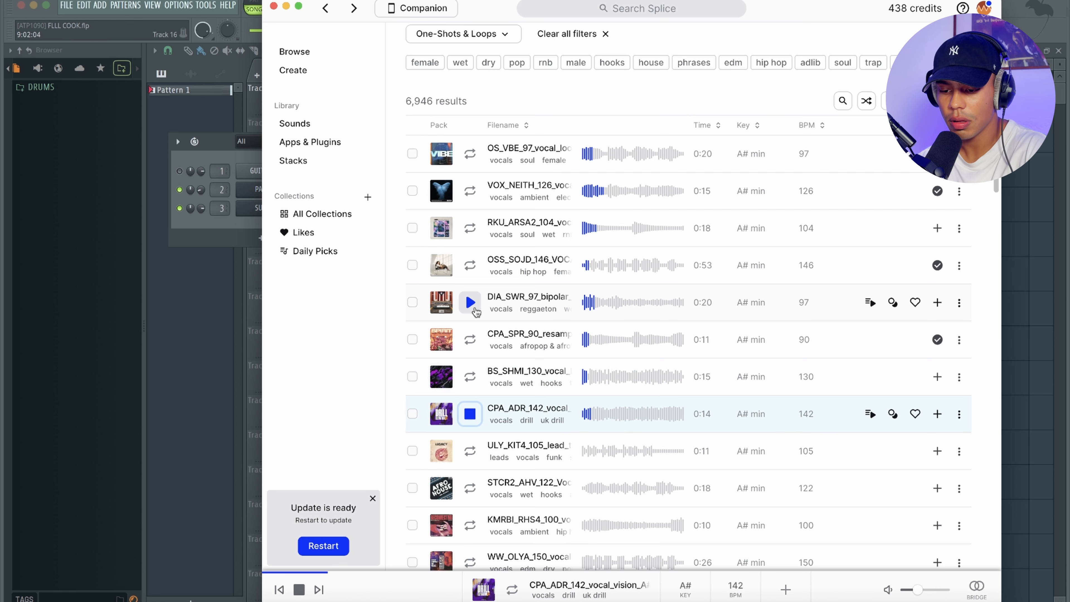
{"action": "key", "text": "Down"}
{"action": "key", "text": "Down"}
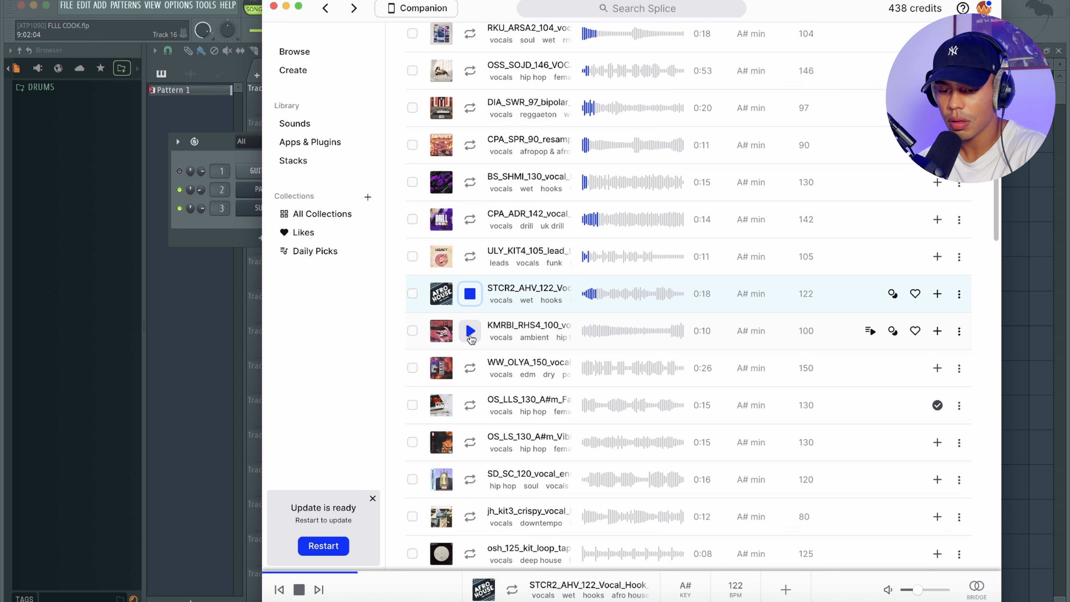
{"action": "key", "text": "Down"}
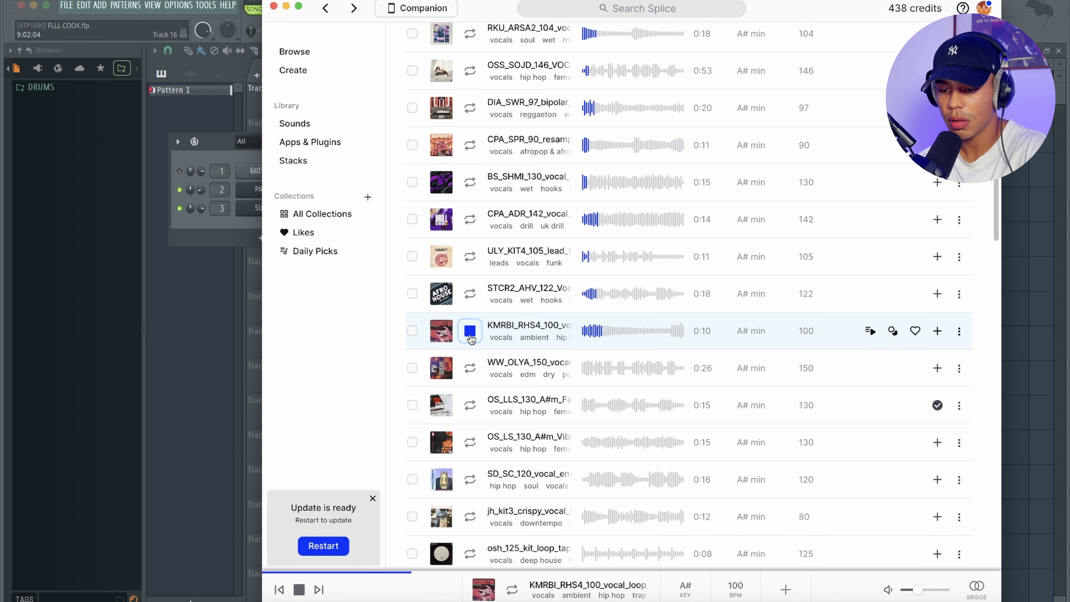
{"action": "key", "text": "Down"}
{"action": "key", "text": "Down"}
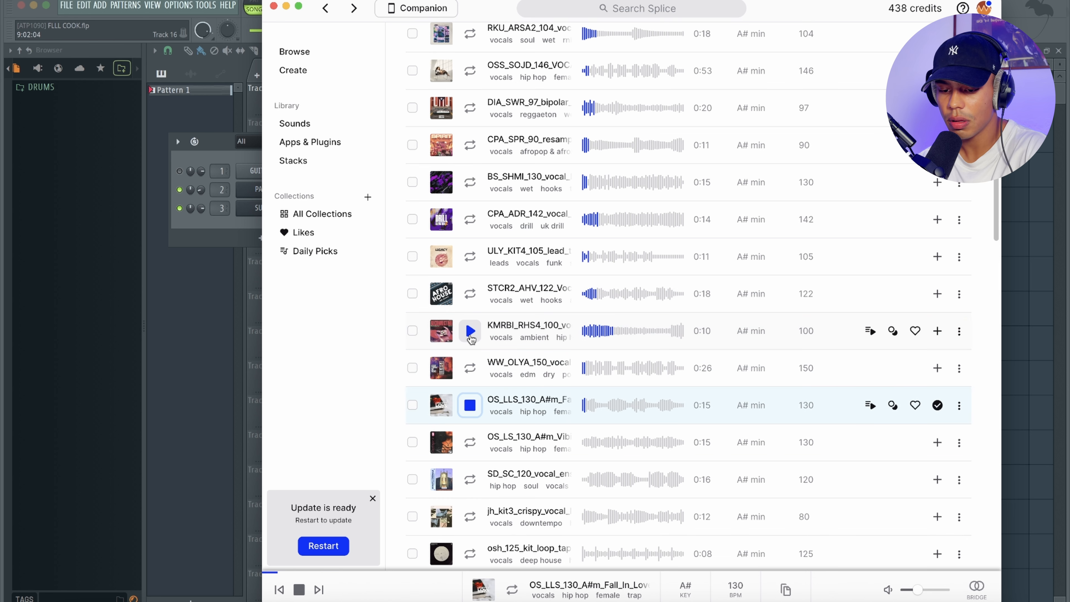
{"action": "key", "text": "Down"}
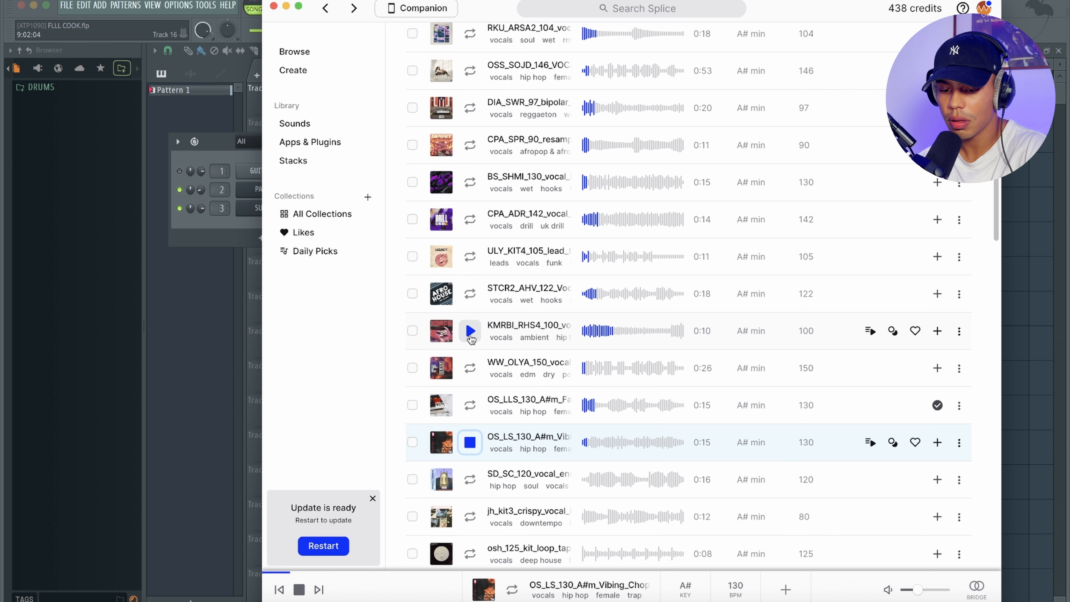
{"action": "scroll", "coordinate": [470, 335], "scroll_direction": "down", "scroll_amount": 4}
{"action": "key", "text": "Down"}
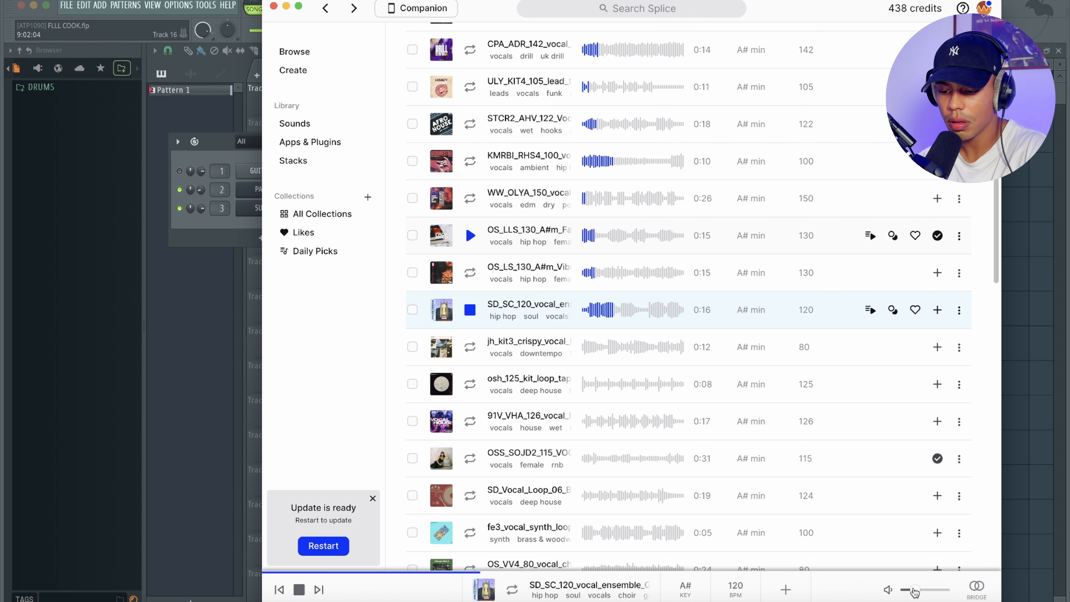
{"action": "key", "text": "Down"}
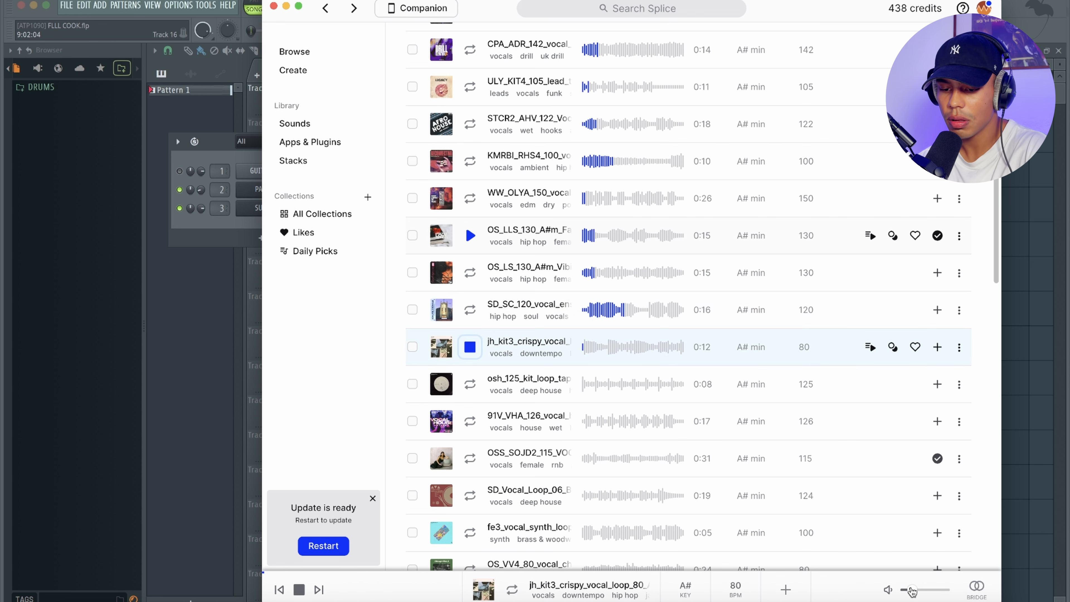
{"action": "key", "text": "Down"}
{"action": "key", "text": "Down"}
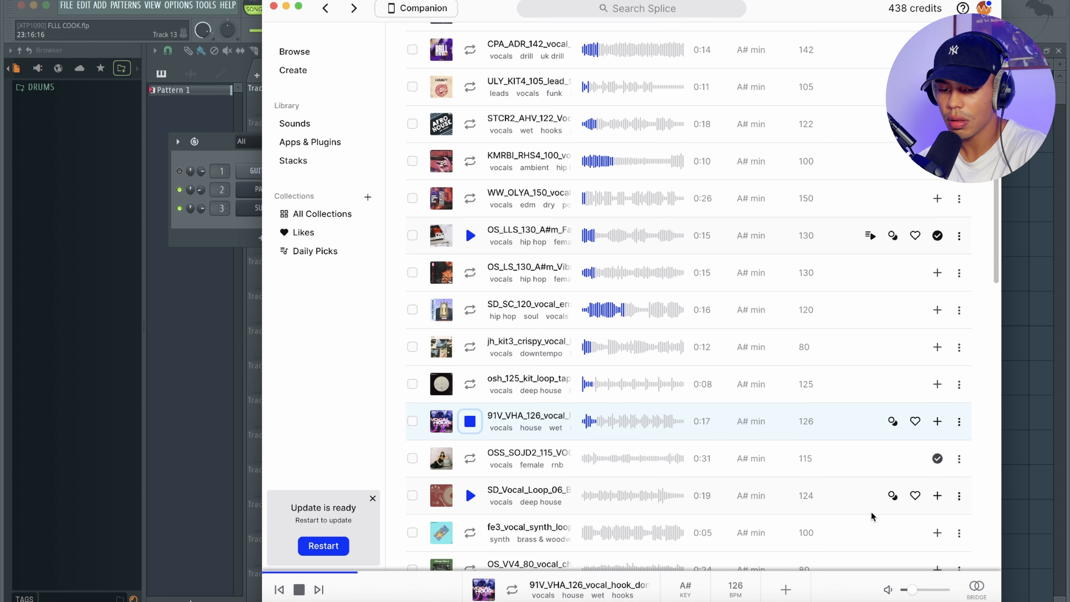
{"action": "scroll", "coordinate": [867, 512], "scroll_direction": "down", "scroll_amount": 2}
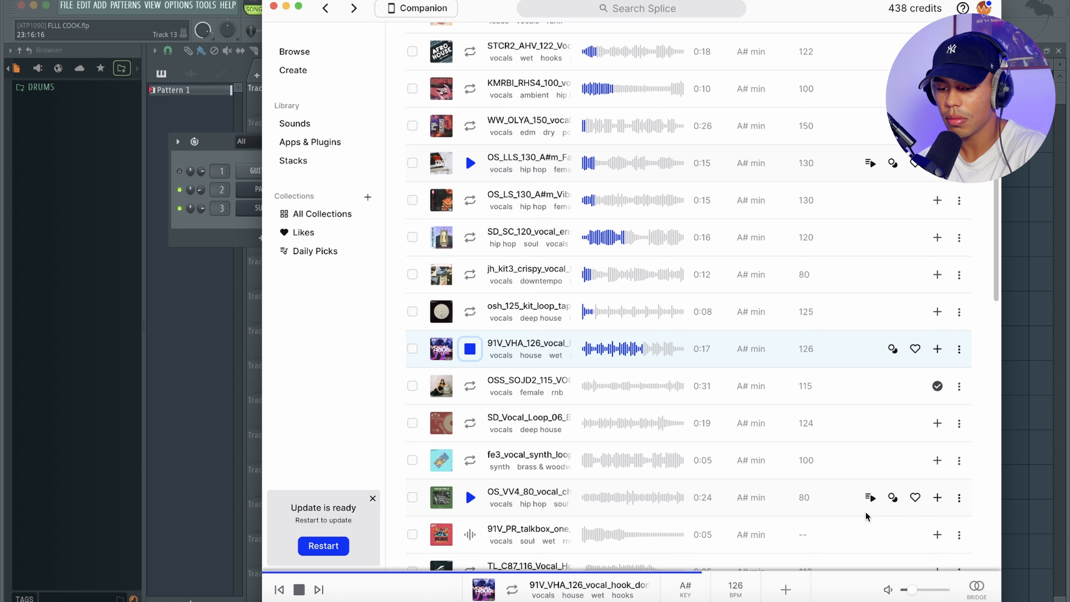
{"action": "key", "text": "space"}
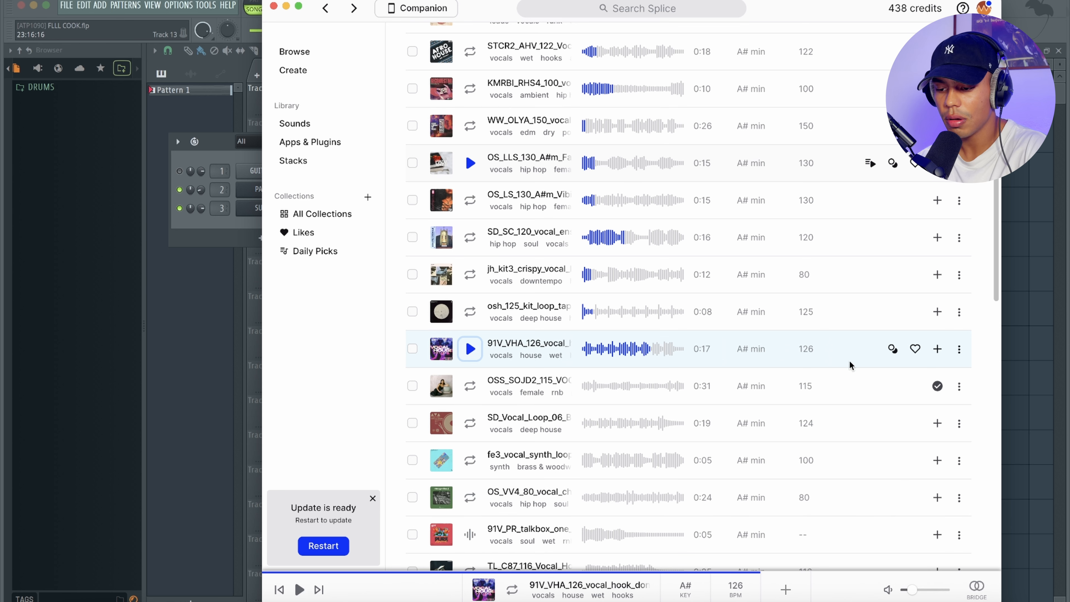
Step: Download the 91V_VHA_126 vocal hook and place it on Track 2 at bar 1 of the FL Studio playlist
{"action": "left_click", "coordinate": [937, 349]}
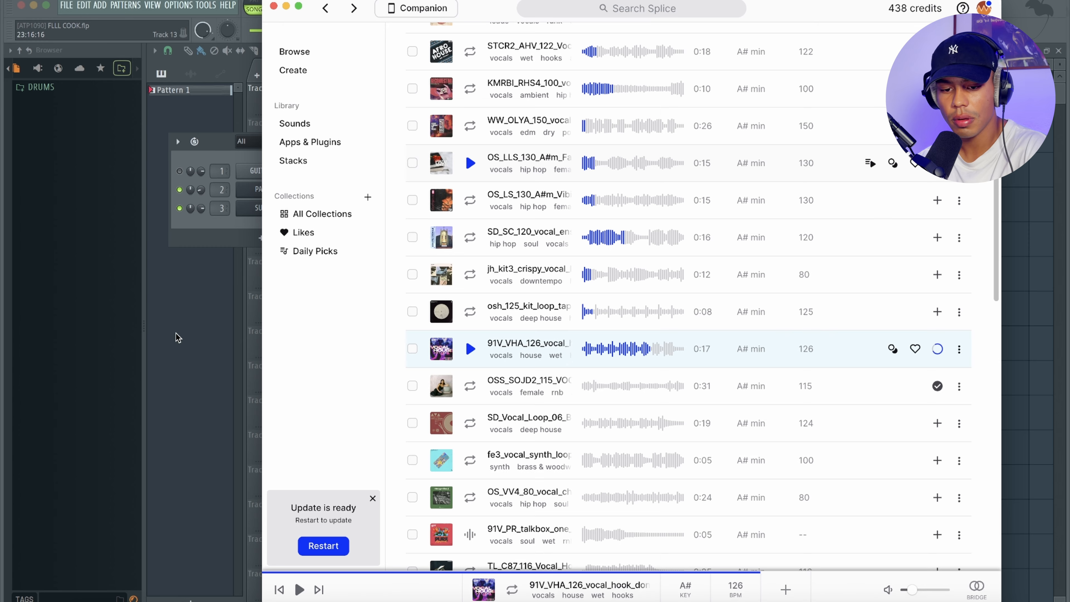
{"action": "left_click", "coordinate": [178, 337]}
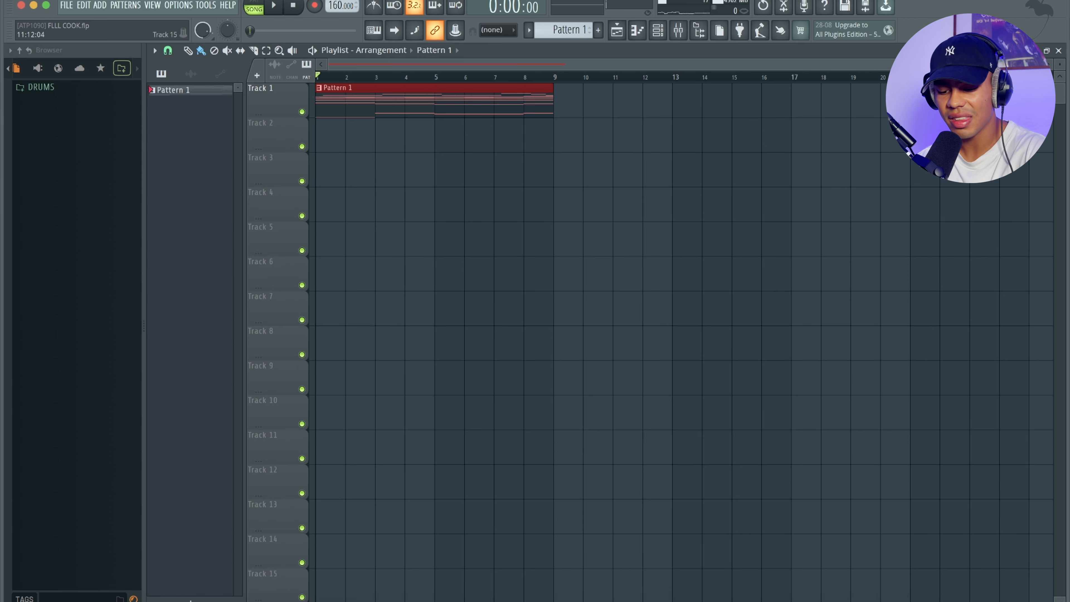
{"action": "left_click", "coordinate": [603, 600]}
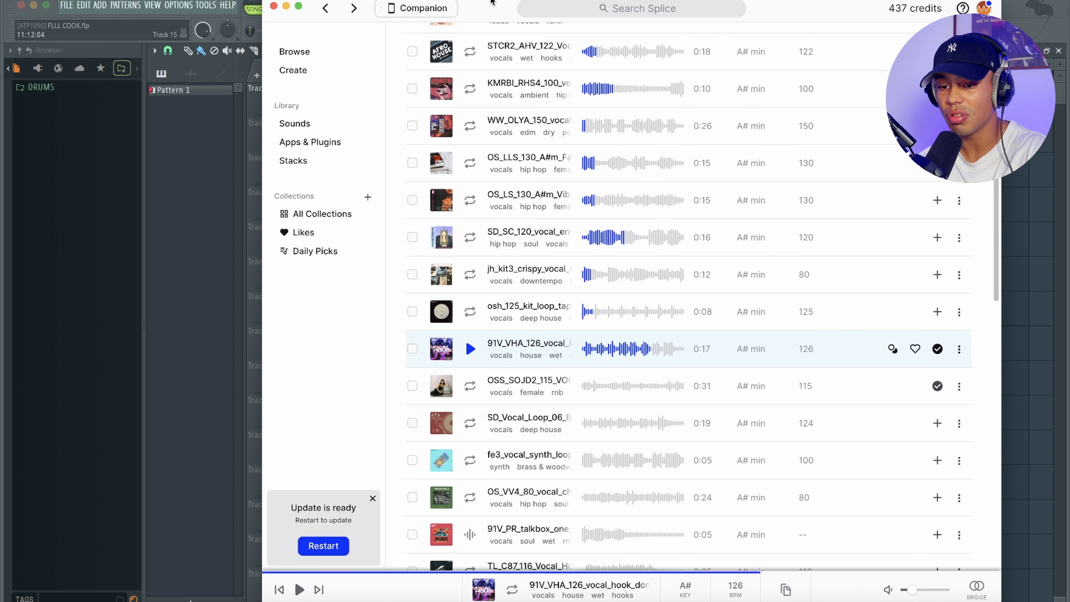
{"action": "left_click_drag", "start_coordinate": [479, 16], "coordinate": [694, 12]}
{"action": "left_click_drag", "start_coordinate": [752, 344], "coordinate": [320, 131]}
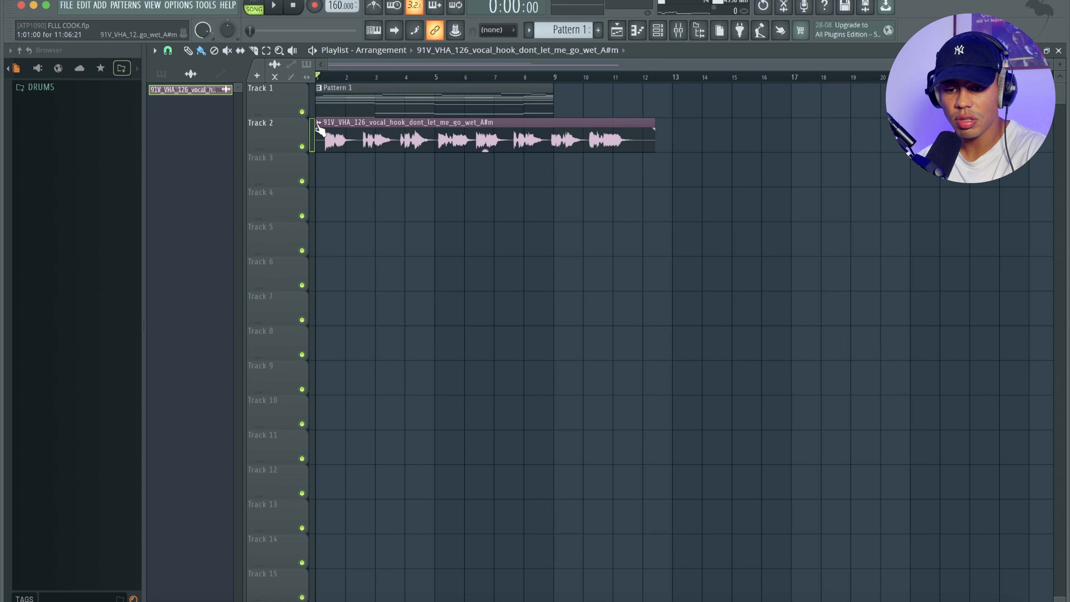
Step: Fit the vocal clip on Track 2 to the project tempo, entering 126 BPM as its original tempo
{"action": "right_click", "coordinate": [319, 126]}
{"action": "key", "text": "f"}
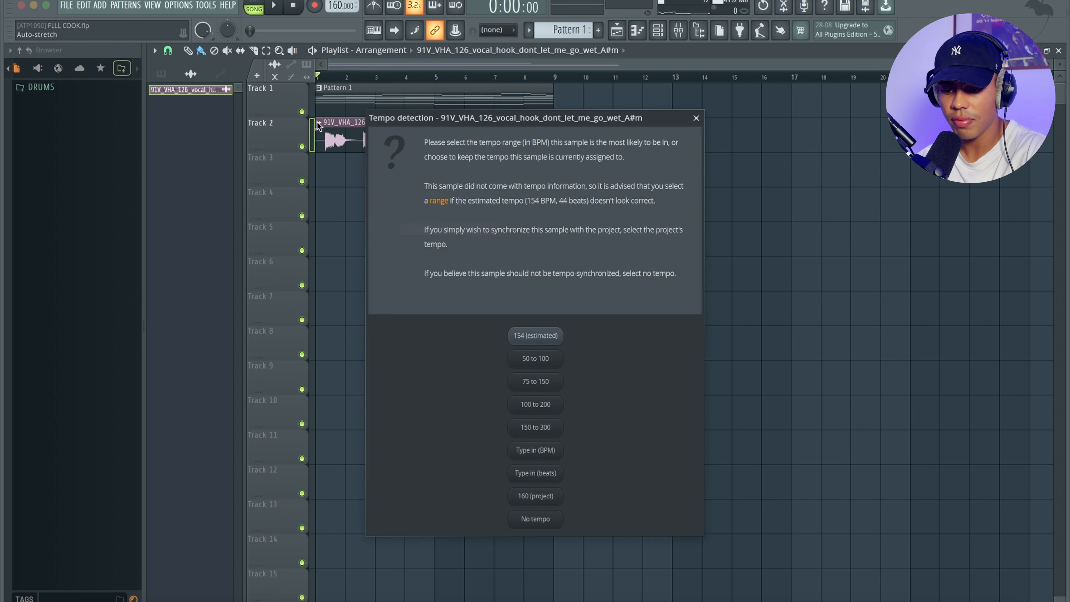
{"action": "left_click", "coordinate": [543, 450]}
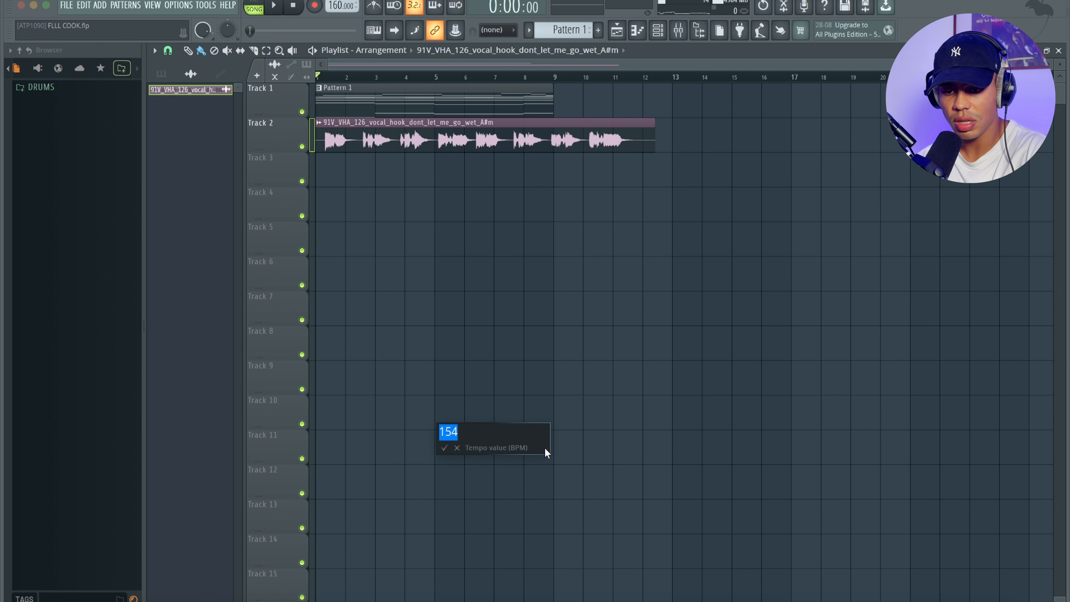
{"action": "type", "text": "126"}
{"action": "key", "text": "Return"}
Step: Lower the vocal clip's gain on Track 2 to -13.5 dB and play the arrangement
{"action": "mouse_move", "coordinate": [453, 153]}
{"action": "left_click_drag", "start_coordinate": [449, 148], "coordinate": [443, 138]}
{"action": "key", "text": "space"}
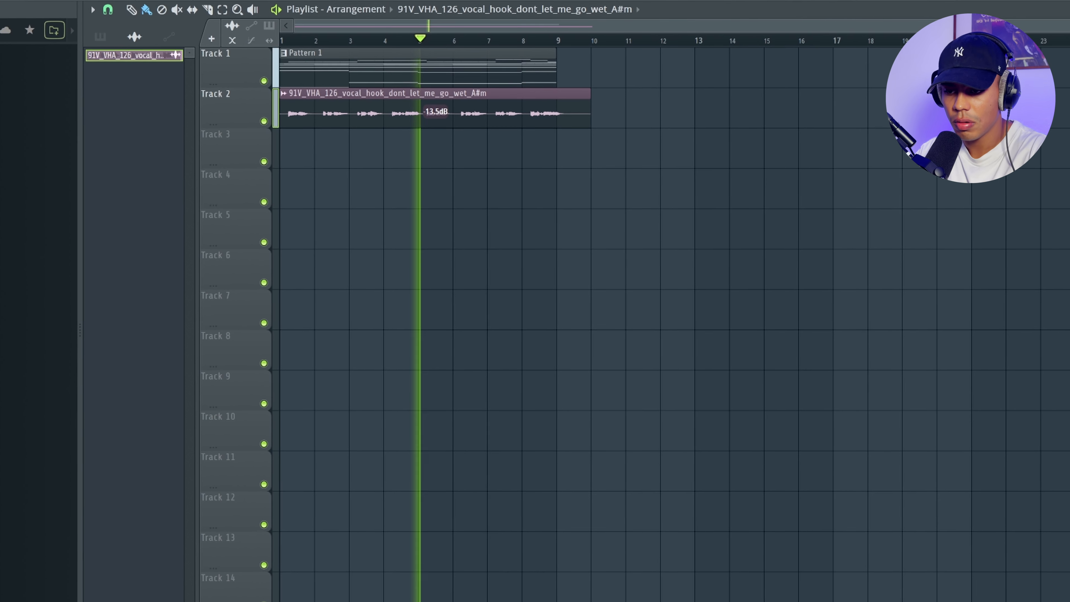
Step: Show all channels in the channel rack, play only GUITAR with the vocal by muting PAD and SUB, and turn down the vocal channel's volume
{"action": "key", "text": "F6"}
{"action": "key", "text": "space"}
{"action": "left_click", "coordinate": [207, 109]}
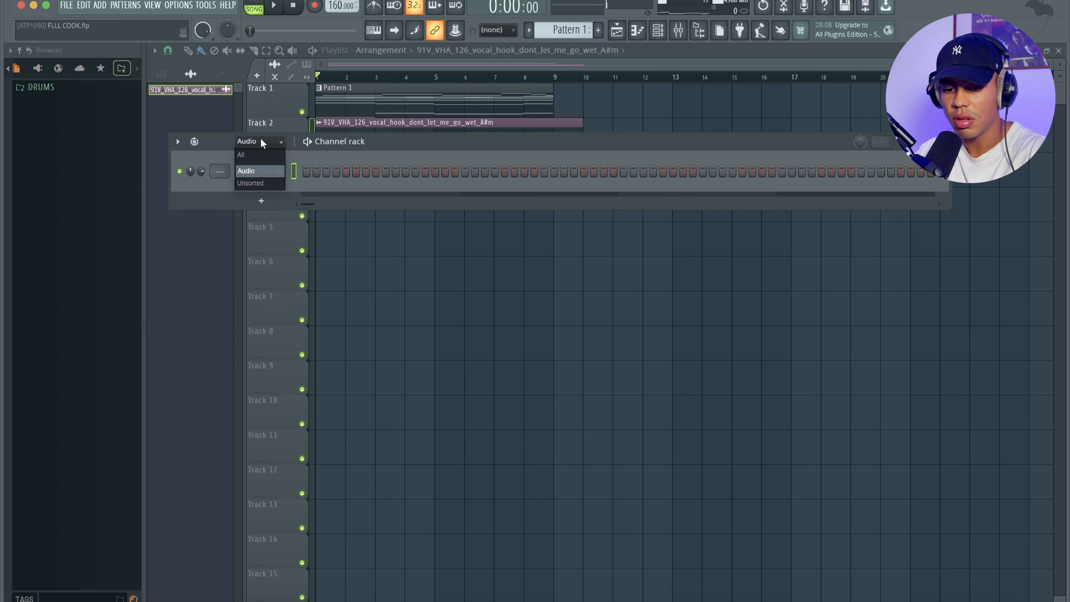
{"action": "left_click", "coordinate": [242, 155]}
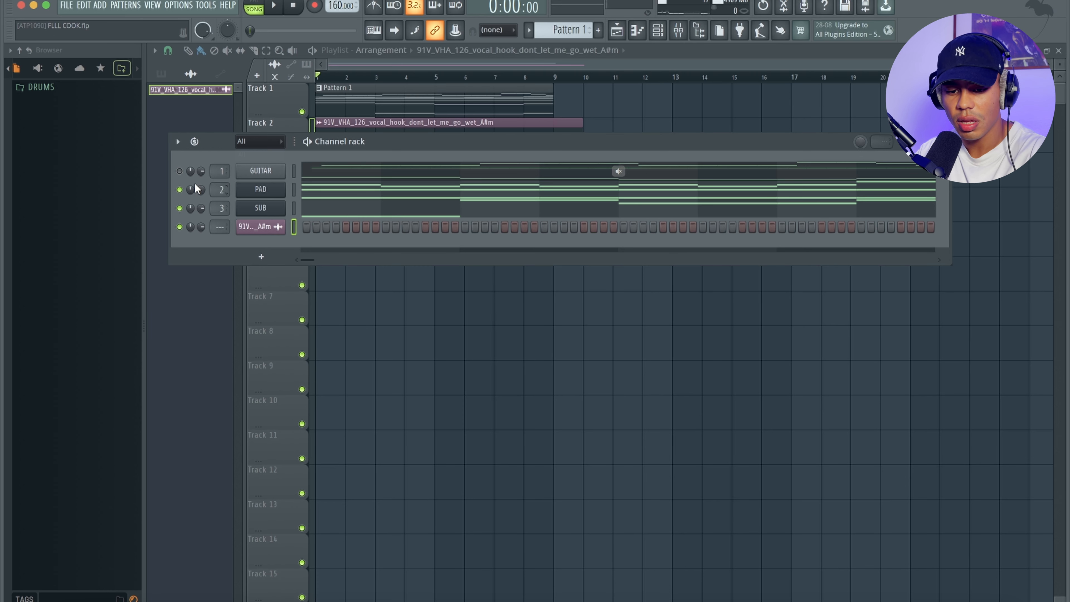
{"action": "key", "text": "space"}
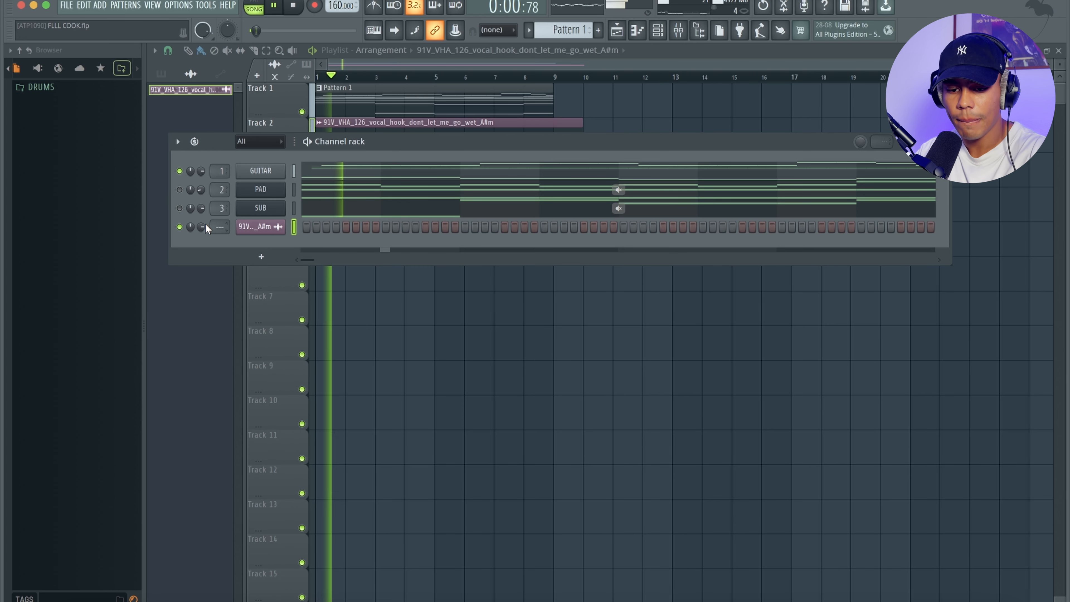
{"action": "left_click_drag", "start_coordinate": [201, 227], "coordinate": [201, 238]}
{"action": "key", "text": "space"}
{"action": "key", "text": "F6"}
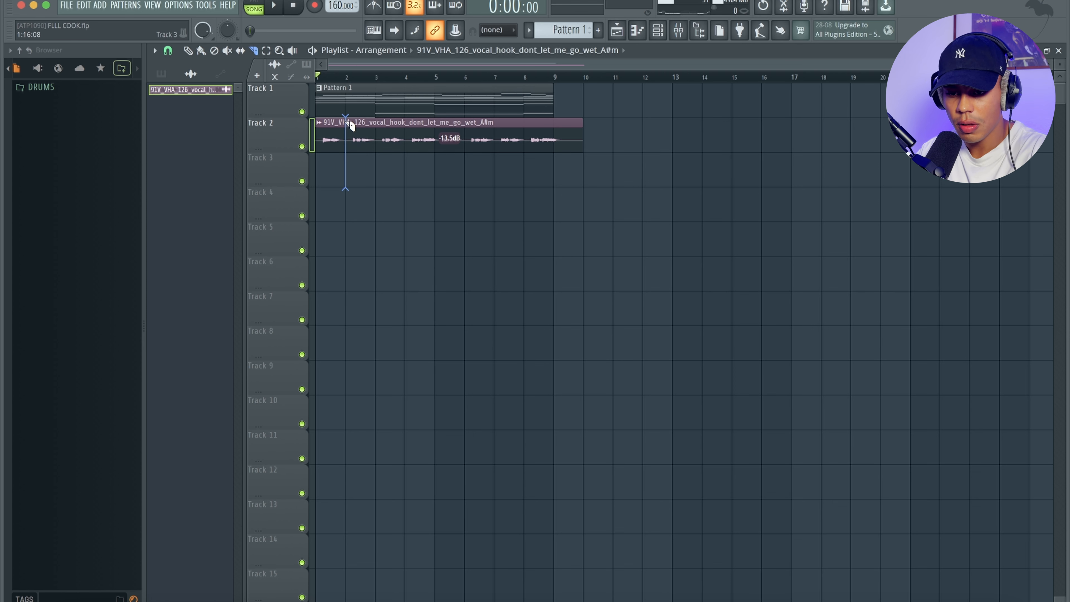
Step: Try removing the section of the vocal clip between bars 2 and 3 on Track 2
{"action": "key", "text": "p"}
{"action": "key", "text": "space"}
{"action": "left_click_drag", "start_coordinate": [349, 148], "coordinate": [380, 147]}
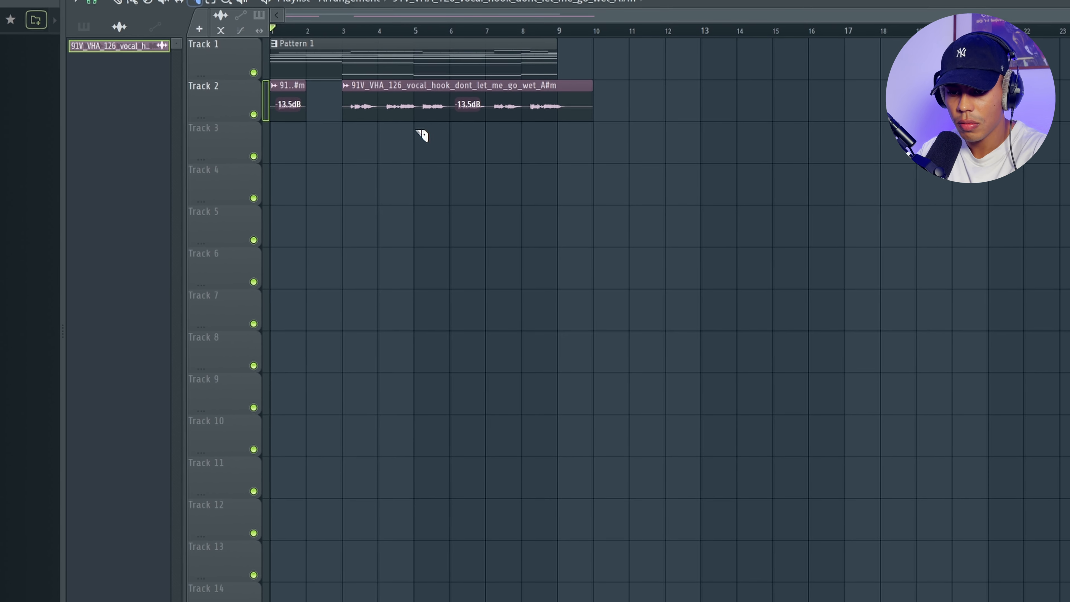
{"action": "key", "text": "space"}
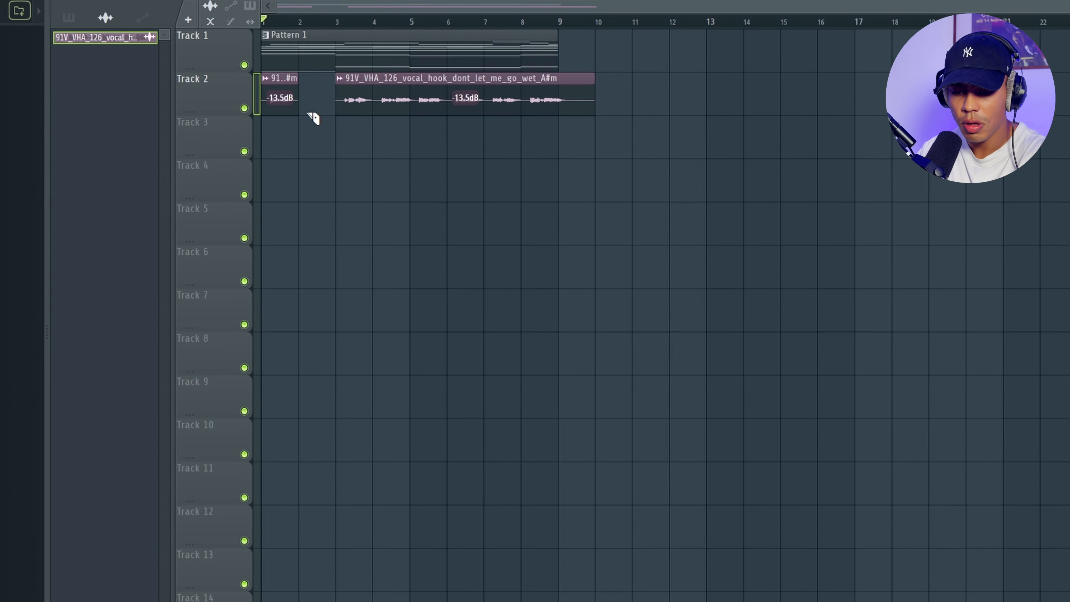
{"action": "key", "text": "super+z"}
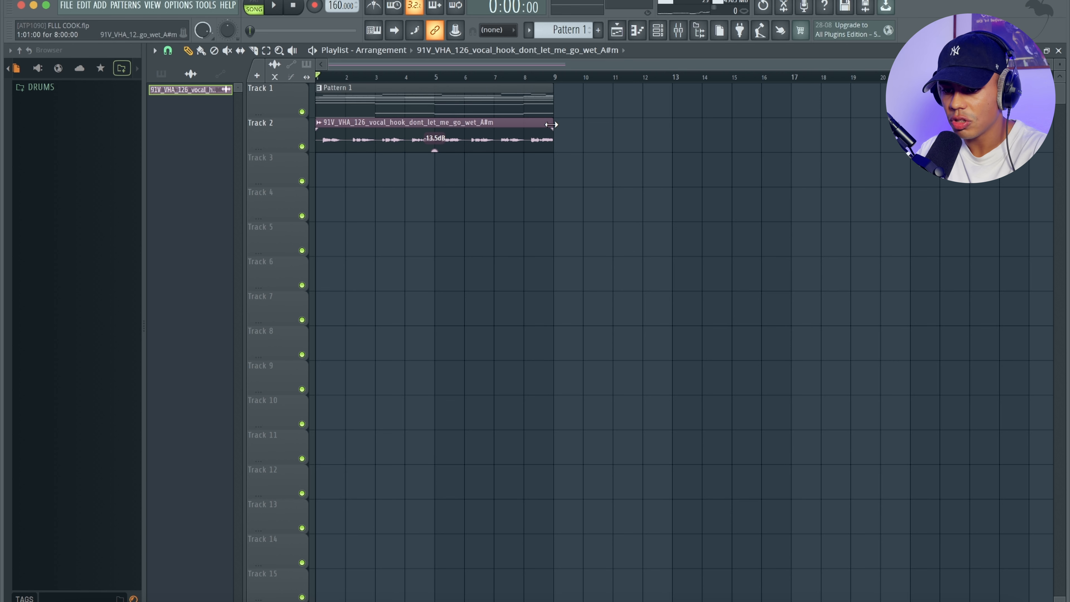
Step: Stretch the vocal clip to 16 bars, set its time-stretching mode to Stretch, and play it back
{"action": "left_click_drag", "start_coordinate": [552, 124], "coordinate": [782, 124]}
{"action": "double_click", "coordinate": [433, 134]}
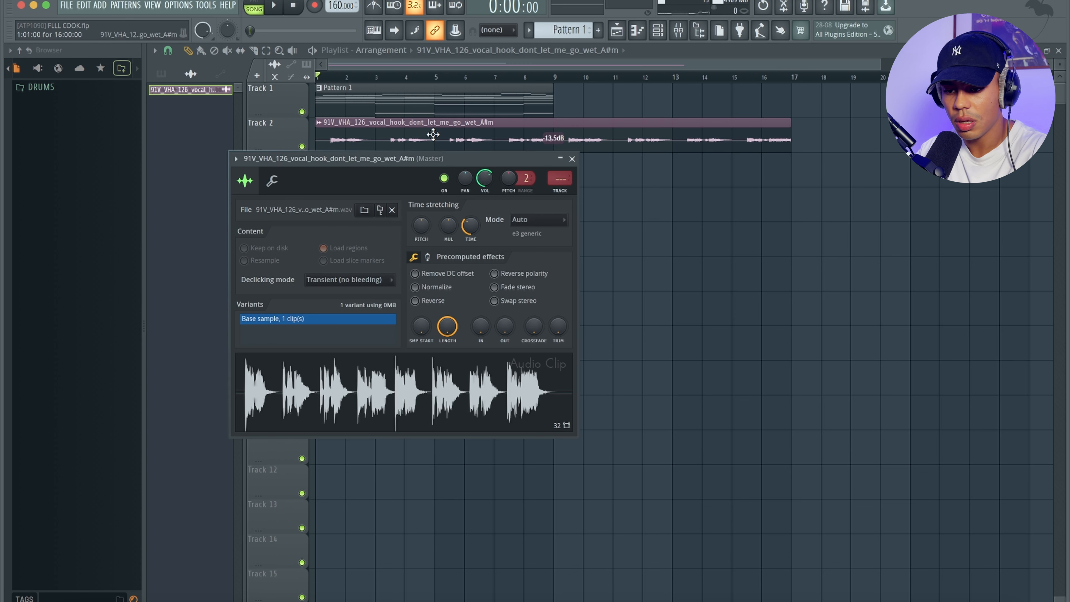
{"action": "left_click", "coordinate": [548, 227]}
{"action": "left_click", "coordinate": [525, 255]}
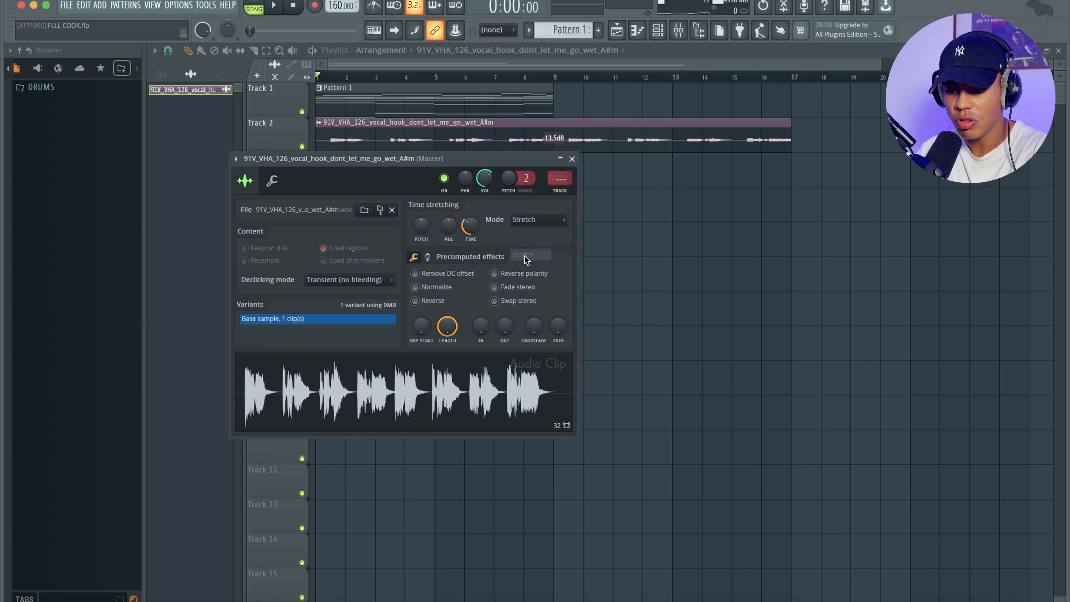
{"action": "left_click", "coordinate": [573, 159]}
{"action": "key", "text": "space"}
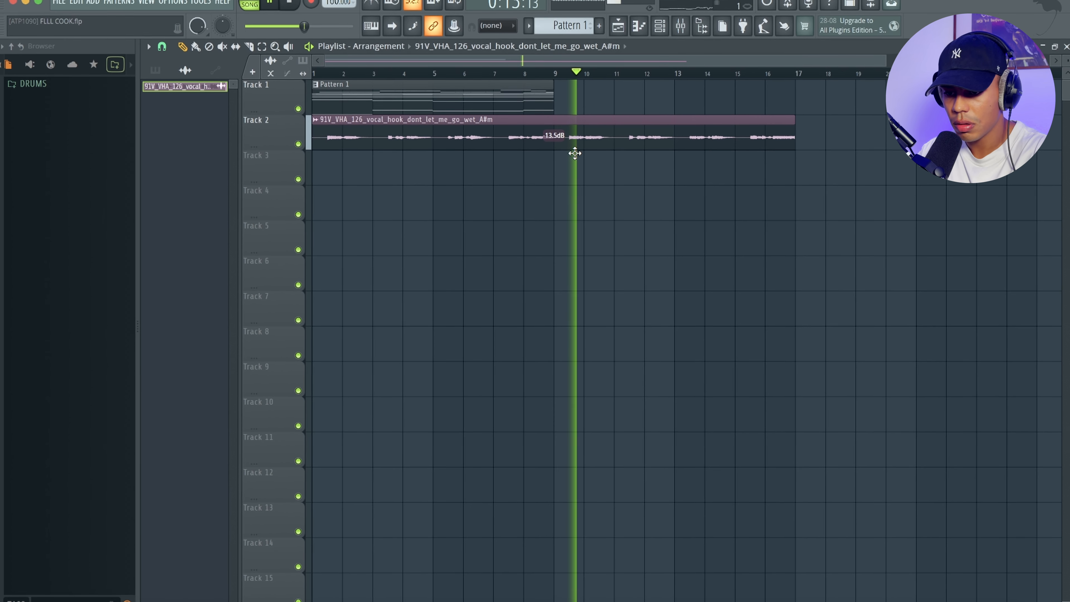
{"action": "key", "text": "space"}
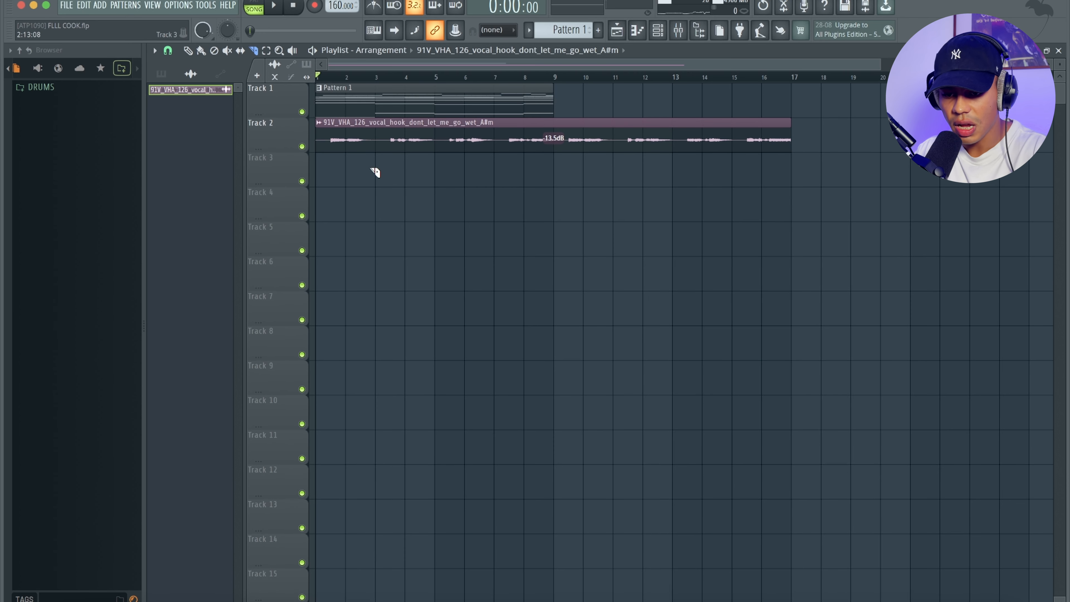
Step: Move the section of the vocal clip after bar 3 to start at bar 5 on Track 2 and play the arrangement
{"action": "key", "text": "p"}
{"action": "key", "text": "space"}
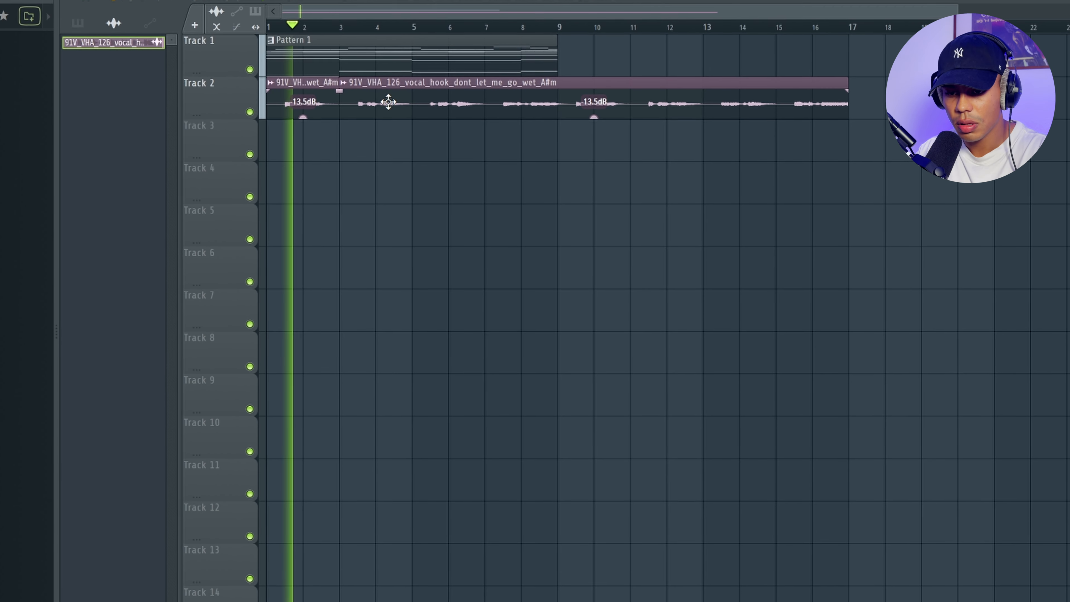
{"action": "mouse_move", "coordinate": [415, 138]}
{"action": "left_mouse_down"}
{"action": "mouse_move", "coordinate": [447, 138]}
{"action": "mouse_move", "coordinate": [445, 104]}
{"action": "left_mouse_up"}
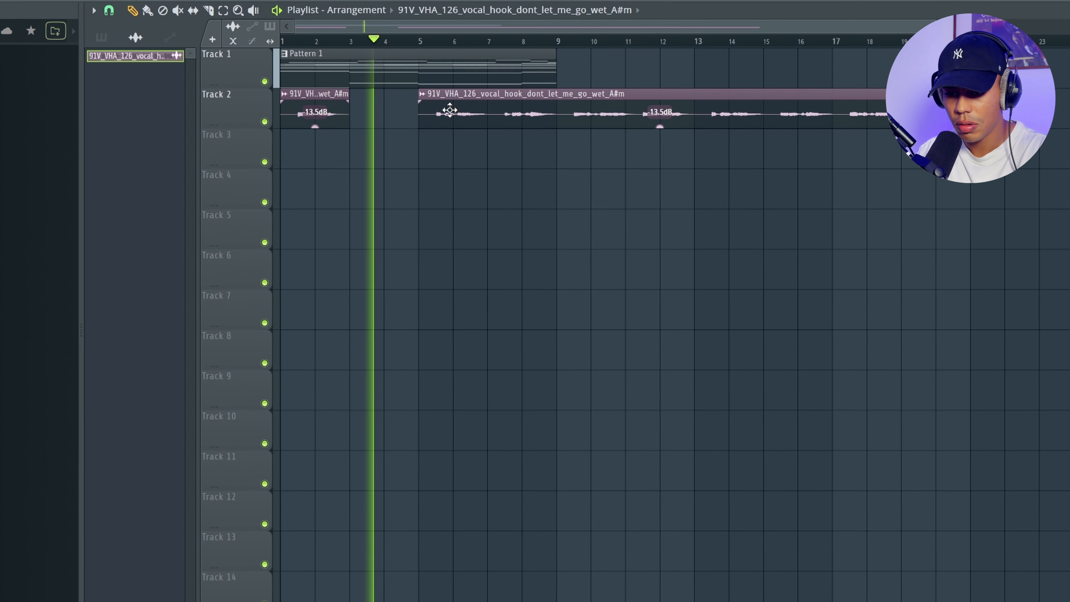
{"action": "mouse_move", "coordinate": [476, 111]}
{"action": "left_mouse_down"}
{"action": "mouse_move", "coordinate": [442, 112]}
{"action": "mouse_move", "coordinate": [476, 116]}
{"action": "left_mouse_up"}
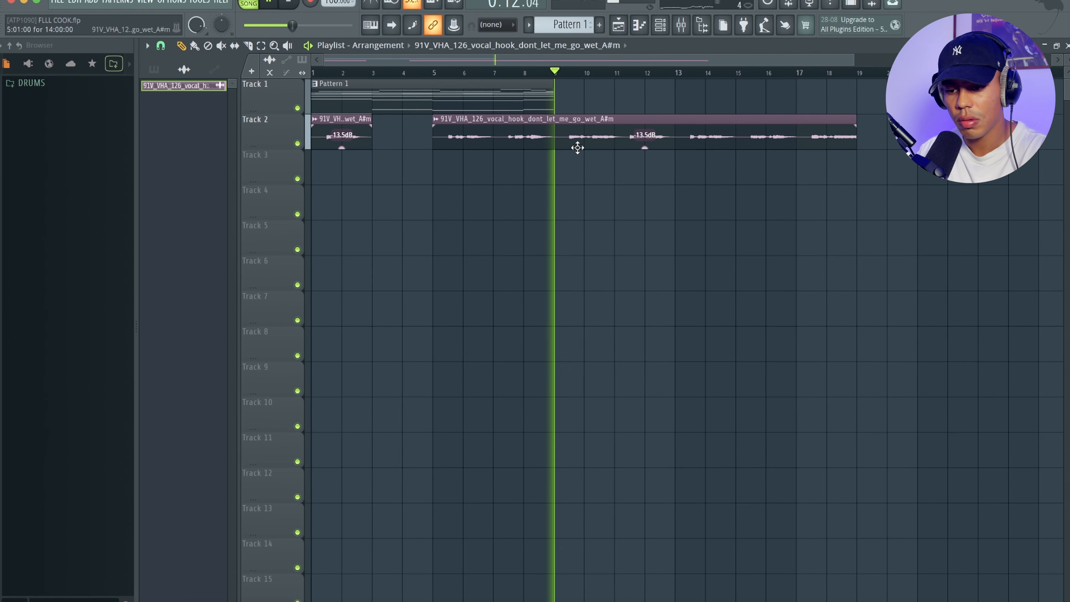
{"action": "key", "text": "space"}
{"action": "left_click_drag", "start_coordinate": [849, 142], "coordinate": [640, 141]}
{"action": "key", "text": "ctrl+z"}
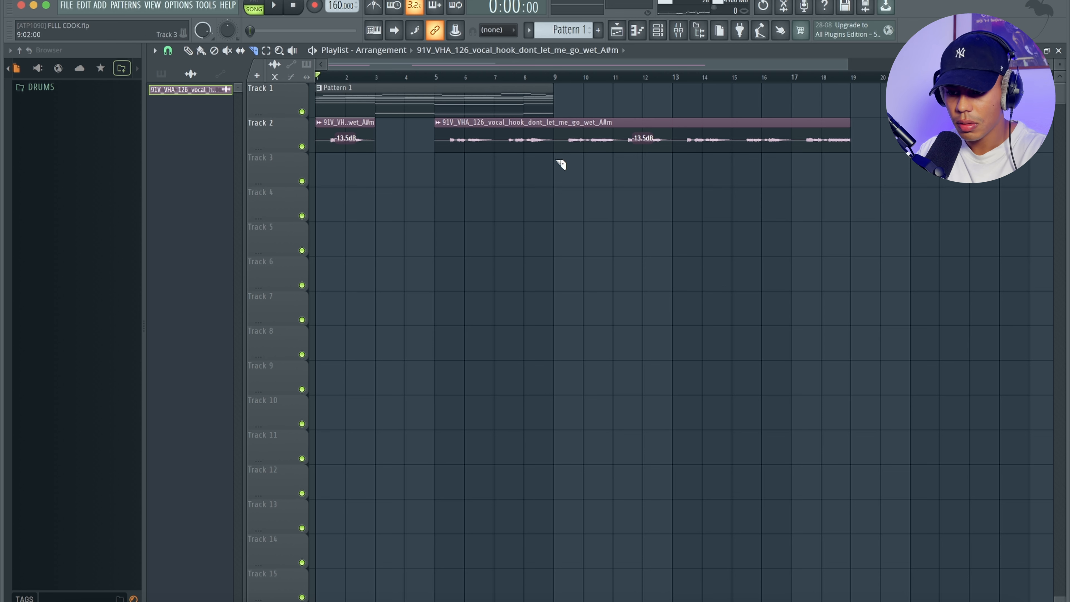
{"action": "left_click_drag", "start_coordinate": [556, 123], "coordinate": [555, 121]}
{"action": "key", "text": "ctrl+z"}
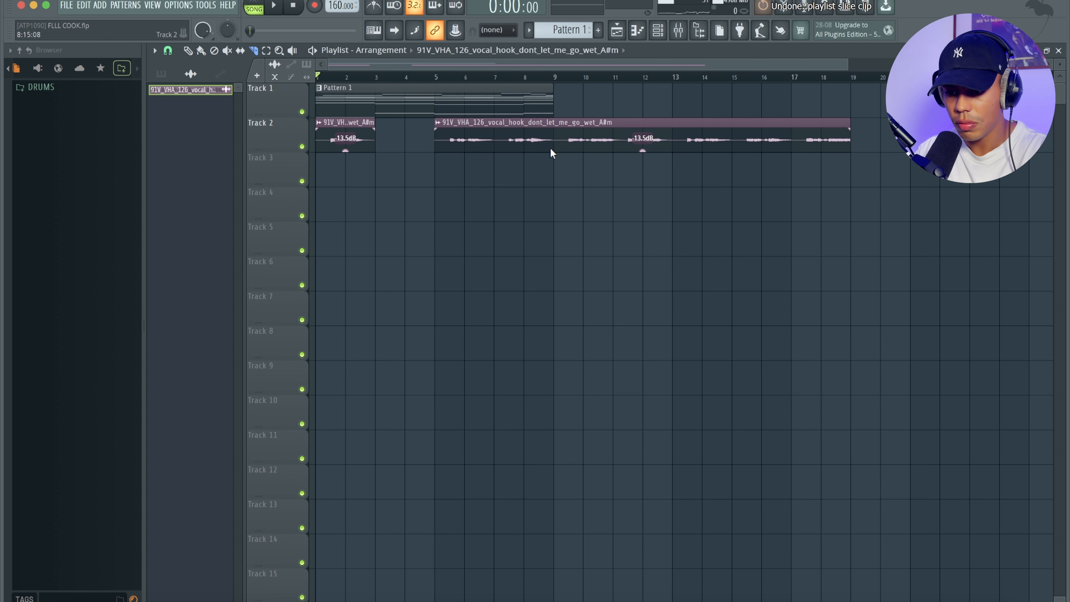
Step: Slice the second vocal clip on Track 2 at bar 9 and delete the part after the cut
{"action": "left_click_drag", "start_coordinate": [559, 158], "coordinate": [562, 109]}
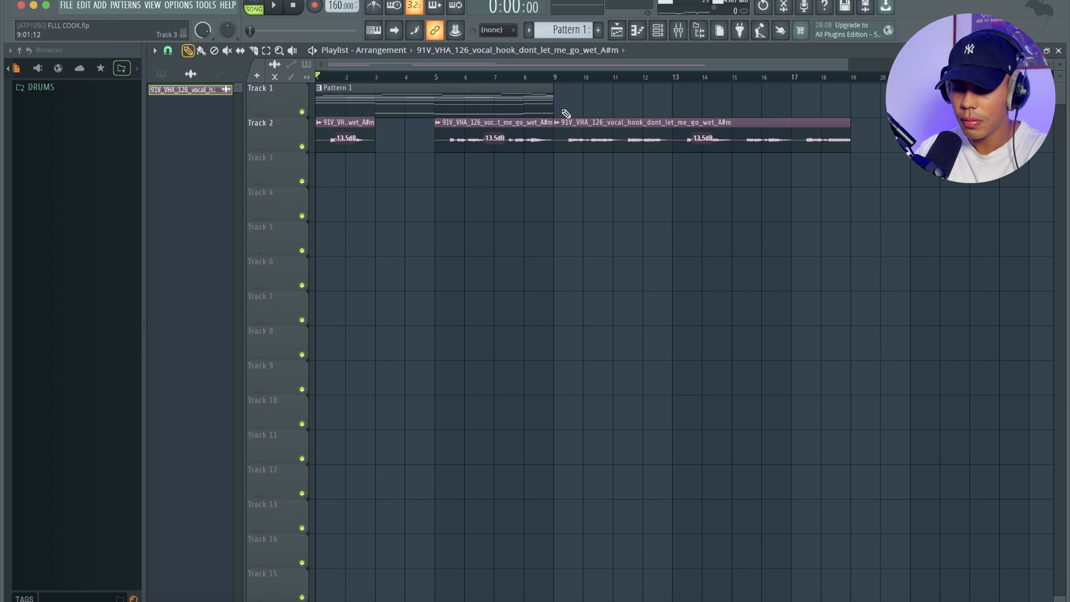
{"action": "right_click", "coordinate": [683, 138]}
Step: Play the arrangement and rename the vocal audio clip channel VOX
{"action": "key", "text": "space"}
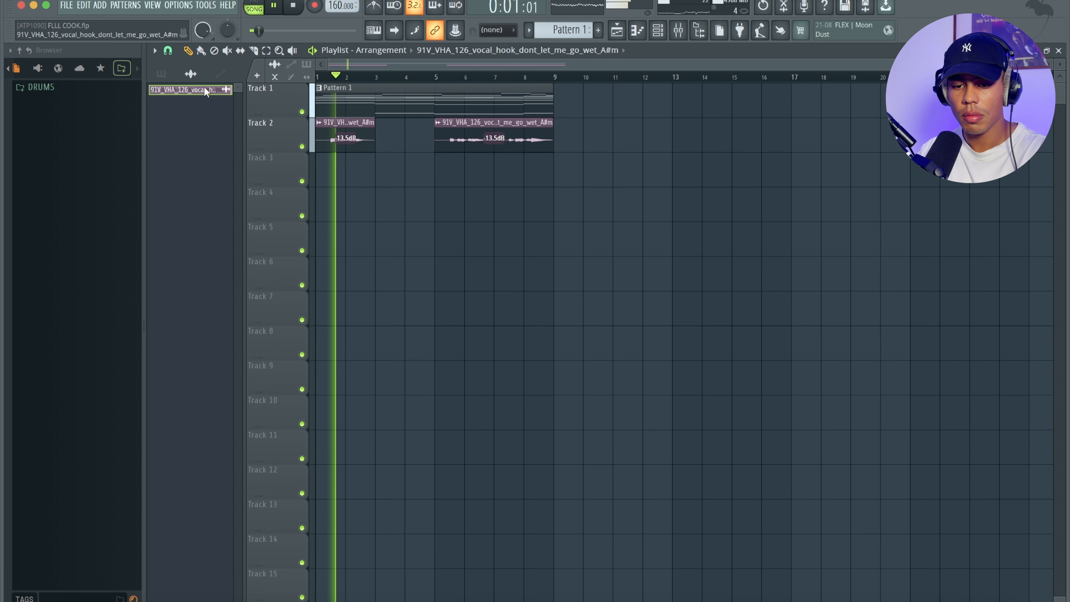
{"action": "middle_click", "coordinate": [204, 90]}
{"action": "type", "text": "VOC"}
{"action": "key", "text": "BackSpace"}
{"action": "key", "text": "BackSpace"}
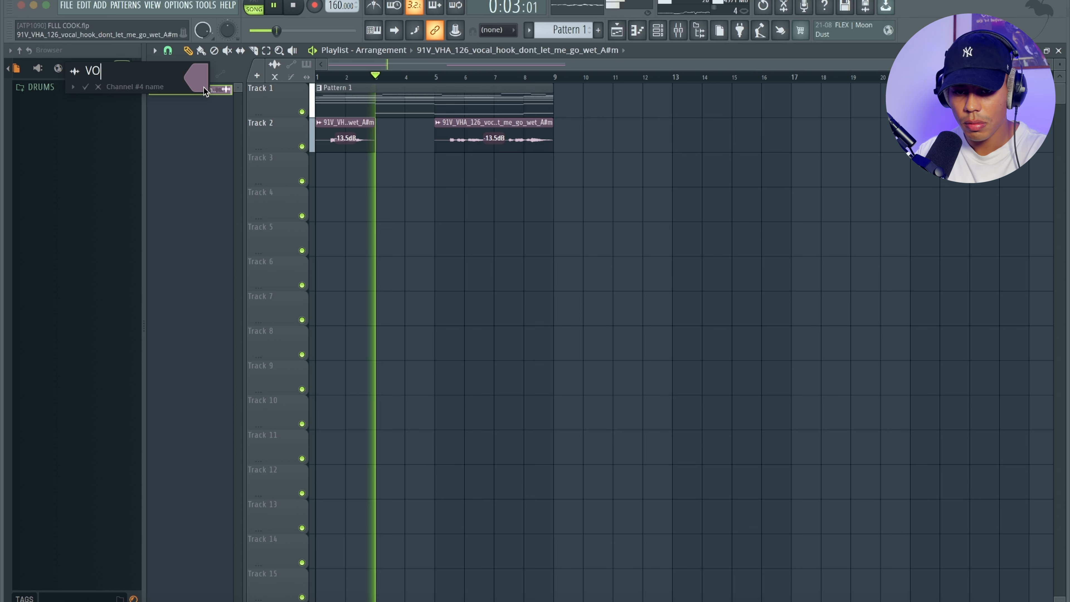
{"action": "type", "text": "OX"}
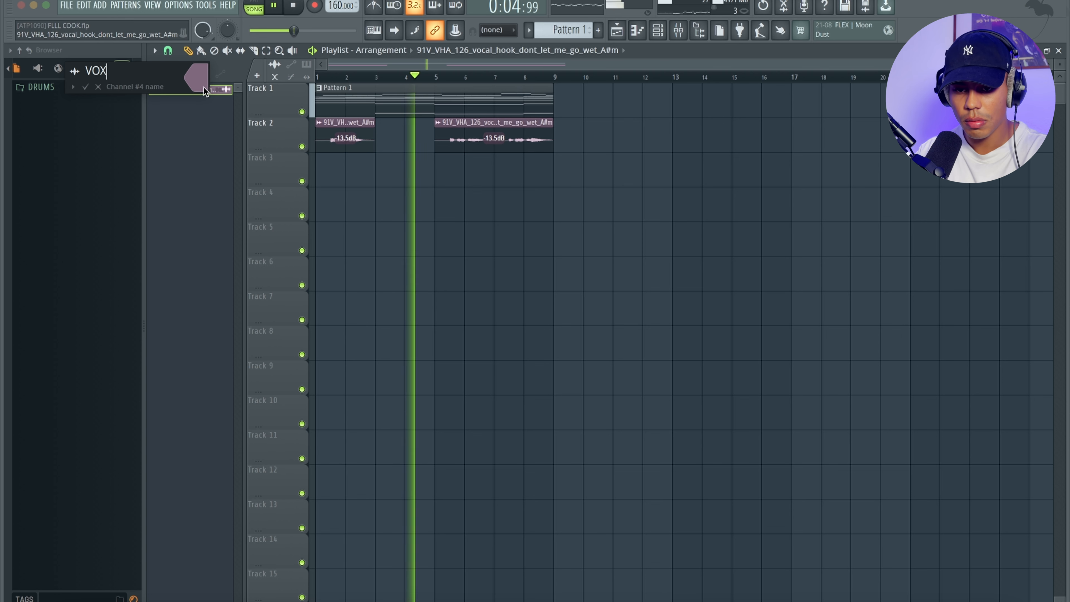
{"action": "key", "text": "Return"}
{"action": "key", "text": "space"}
Step: Unmute PAD and SUB in the channel rack, route VOX to mixer track 4, and lower that track's fader during playback
{"action": "left_click", "coordinate": [657, 31]}
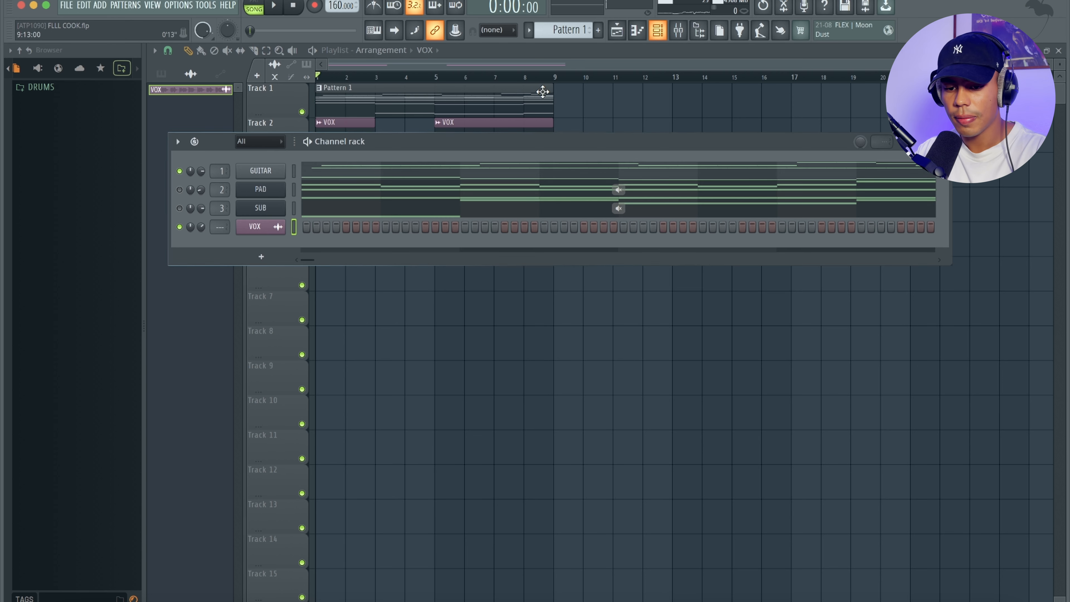
{"action": "key", "text": "space"}
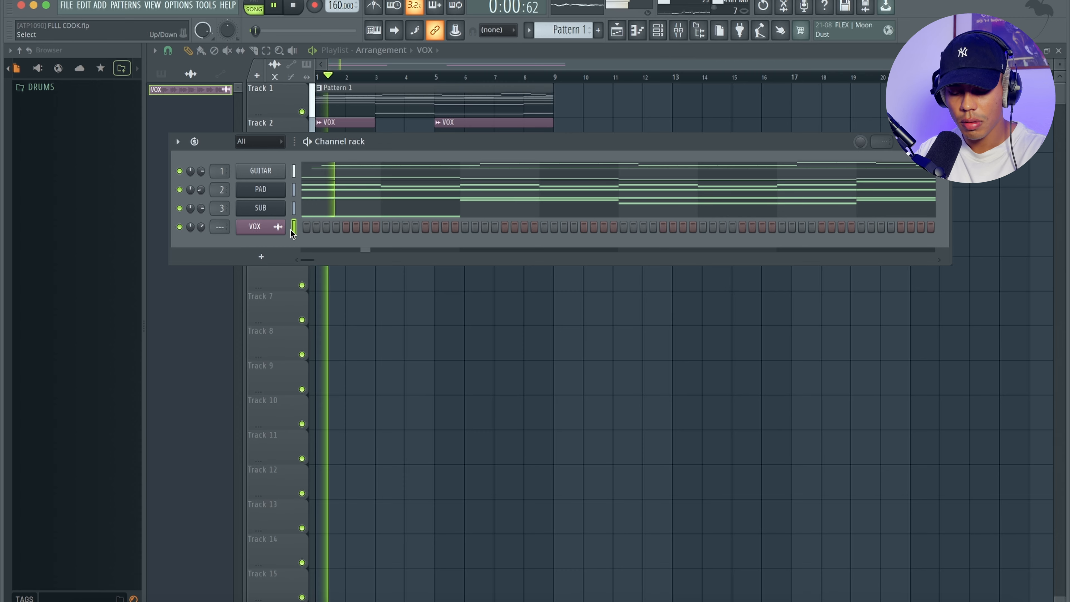
{"action": "key", "text": "super+l"}
{"action": "left_click_drag", "start_coordinate": [313, 431], "coordinate": [313, 444]}
{"action": "key", "text": "space"}
Step: Insert ValhallaVintageVerb in slot 5 of the VOX mixer track
{"action": "left_click", "coordinate": [951, 383]}
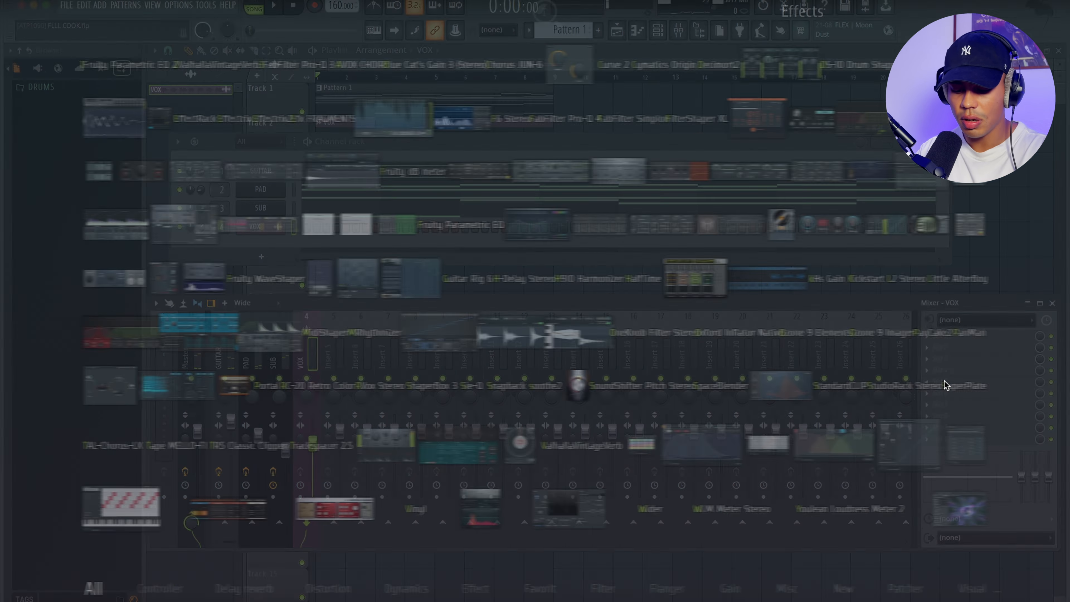
{"action": "type", "text": "va"}
{"action": "left_click", "coordinate": [588, 447]}
{"action": "key", "text": "space"}
Step: Insert FabFilter Pro-Q 4 in slot 1 of the VOX mixer track and adjust a band at the vocal's low end
{"action": "left_click", "coordinate": [955, 340]}
{"action": "type", "text": "4"}
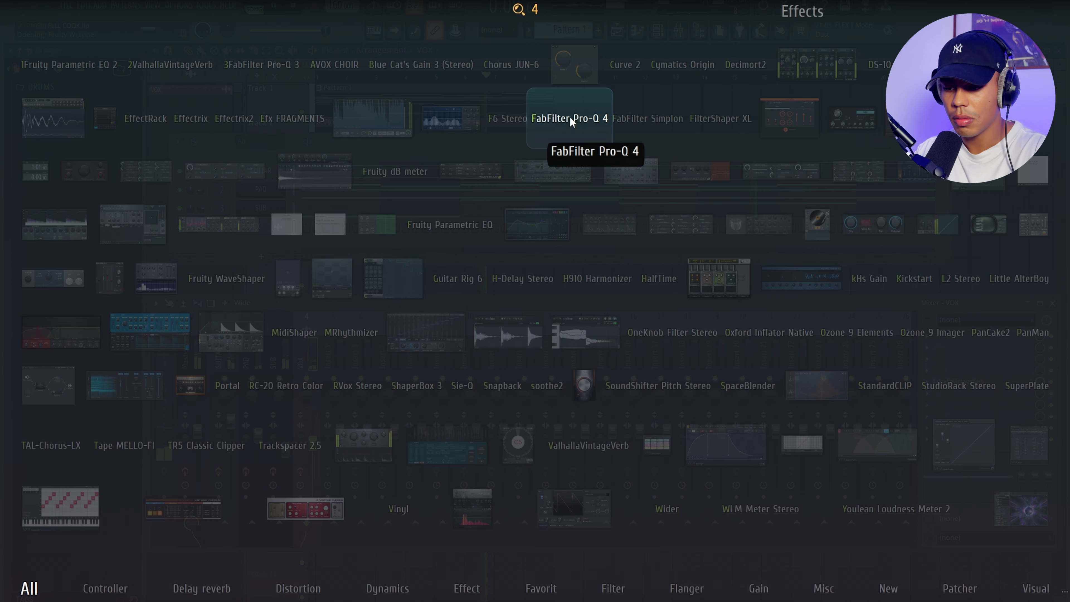
{"action": "left_click", "coordinate": [572, 119]}
{"action": "left_click", "coordinate": [191, 251]}
{"action": "left_click_drag", "start_coordinate": [195, 252], "coordinate": [407, 254]}
{"action": "key", "text": "space"}
{"action": "left_click", "coordinate": [765, 110]}
{"action": "key", "text": "space"}
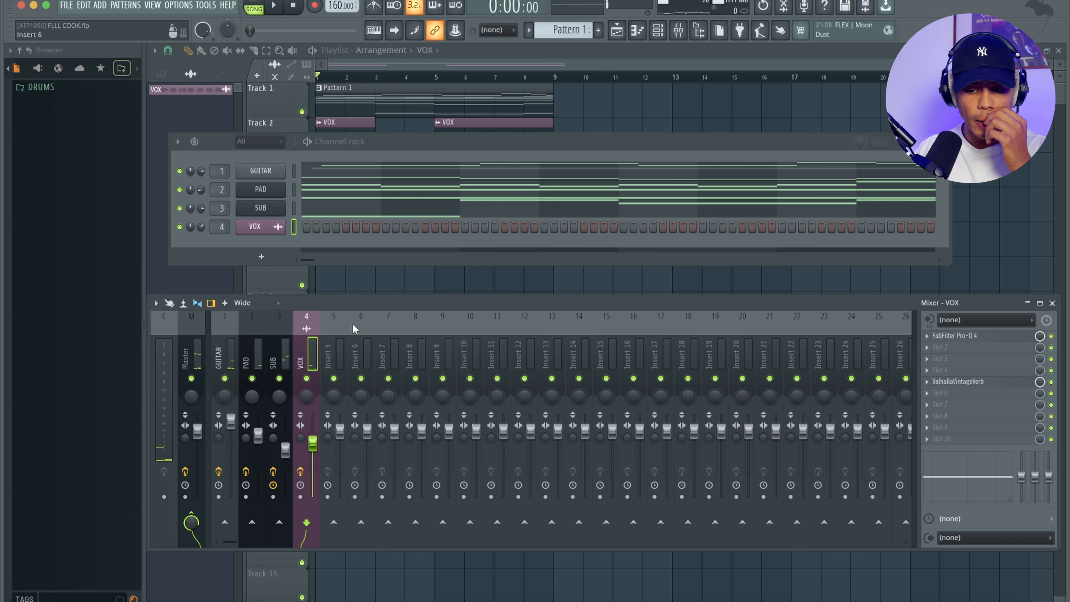
Step: Insert H-Delay Stereo in slot 3 of the VOX mixer track with a dry/wet of 26
{"action": "key", "text": "F8"}
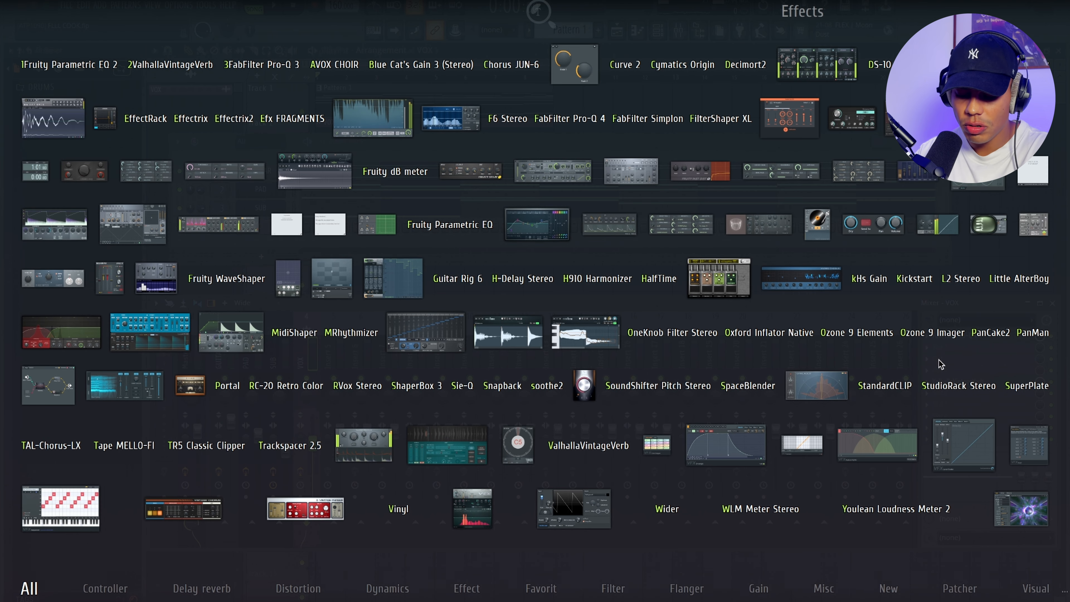
{"action": "type", "text": "h"}
{"action": "left_click", "coordinate": [523, 281]}
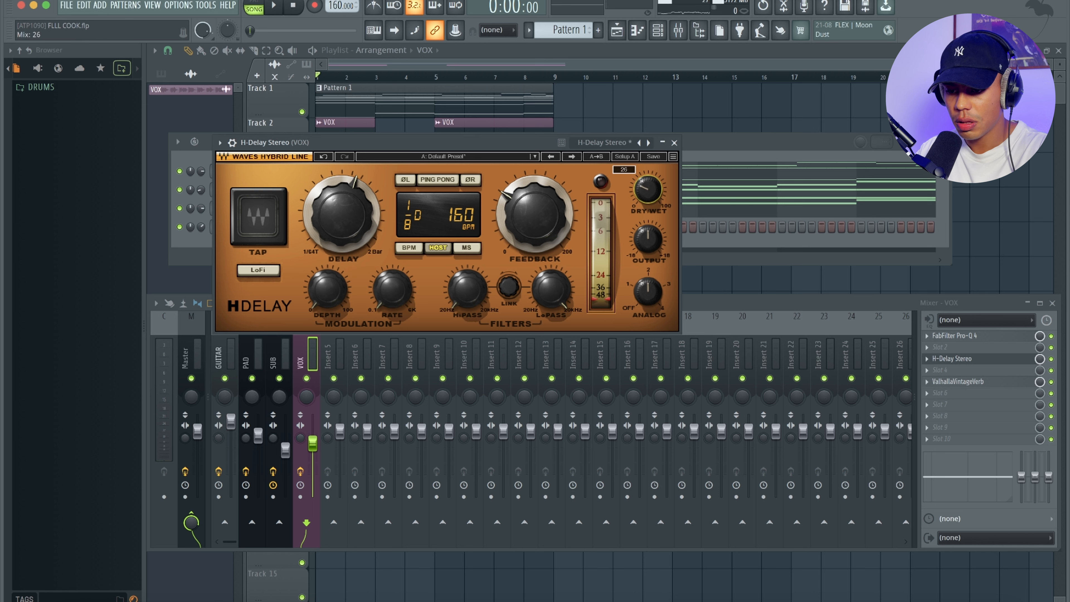
Step: Set H-Delay's time to 1/2, lower the feedback, and raise the high-pass and lower the low-pass filter during playback
{"action": "left_click_drag", "start_coordinate": [519, 200], "coordinate": [518, 221]}
{"action": "mouse_move", "coordinate": [331, 204]}
{"action": "left_mouse_down"}
{"action": "mouse_move", "coordinate": [330, 187]}
{"action": "mouse_move", "coordinate": [331, 200]}
{"action": "left_mouse_up"}
{"action": "key", "text": "space"}
{"action": "left_click_drag", "start_coordinate": [467, 289], "coordinate": [467, 264]}
{"action": "left_click_drag", "start_coordinate": [551, 289], "coordinate": [551, 301]}
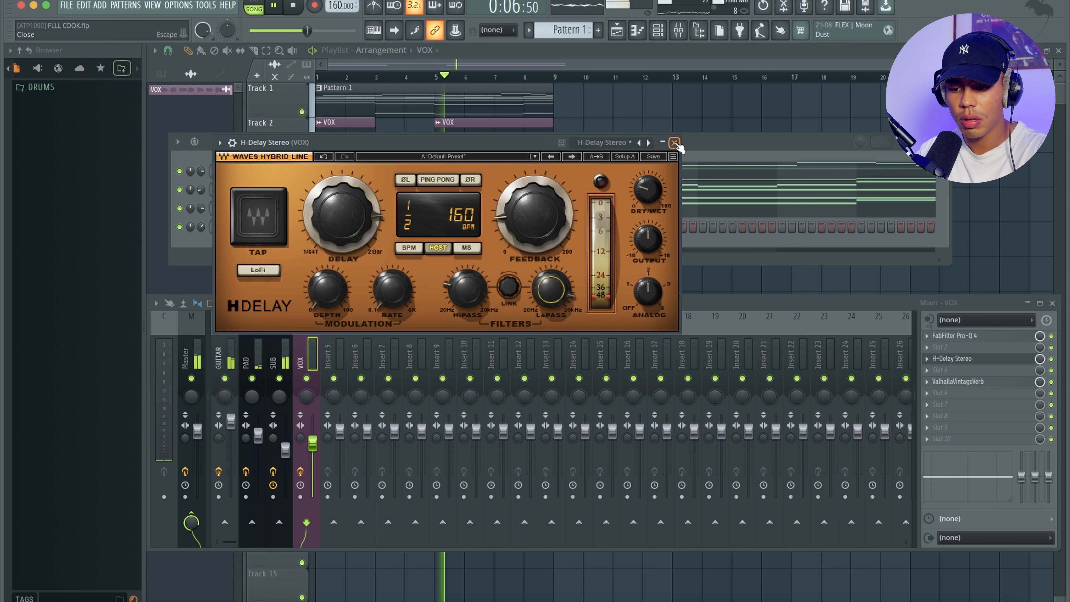
{"action": "left_click", "coordinate": [675, 143]}
Step: Raise the mix of the VOX track's ValhallaVintageVerb to 64.7 % while the arrangement plays
{"action": "left_click", "coordinate": [965, 381]}
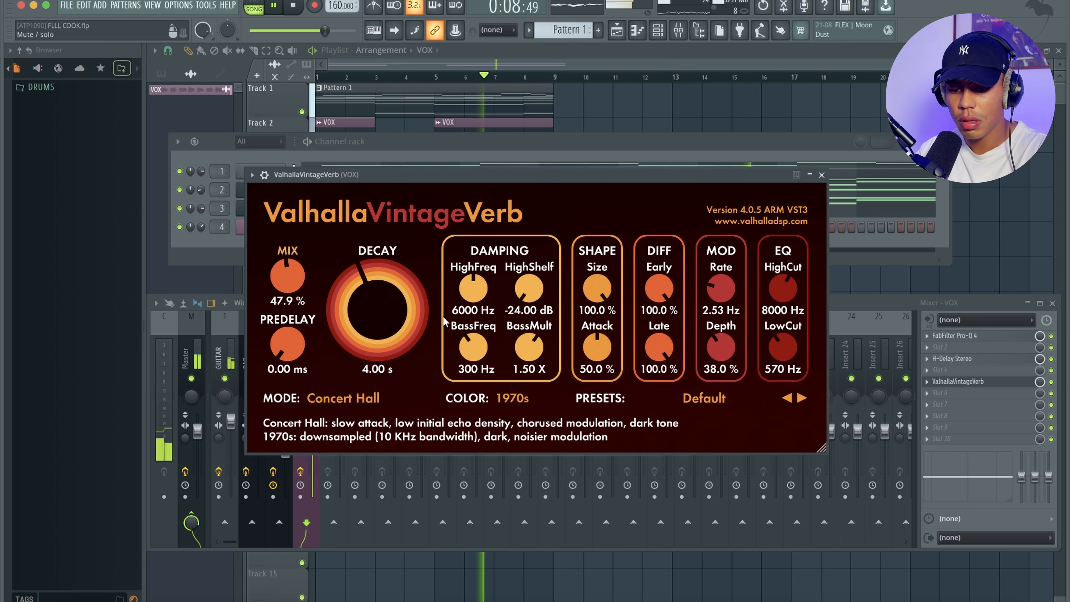
{"action": "left_click_drag", "start_coordinate": [300, 272], "coordinate": [300, 252]}
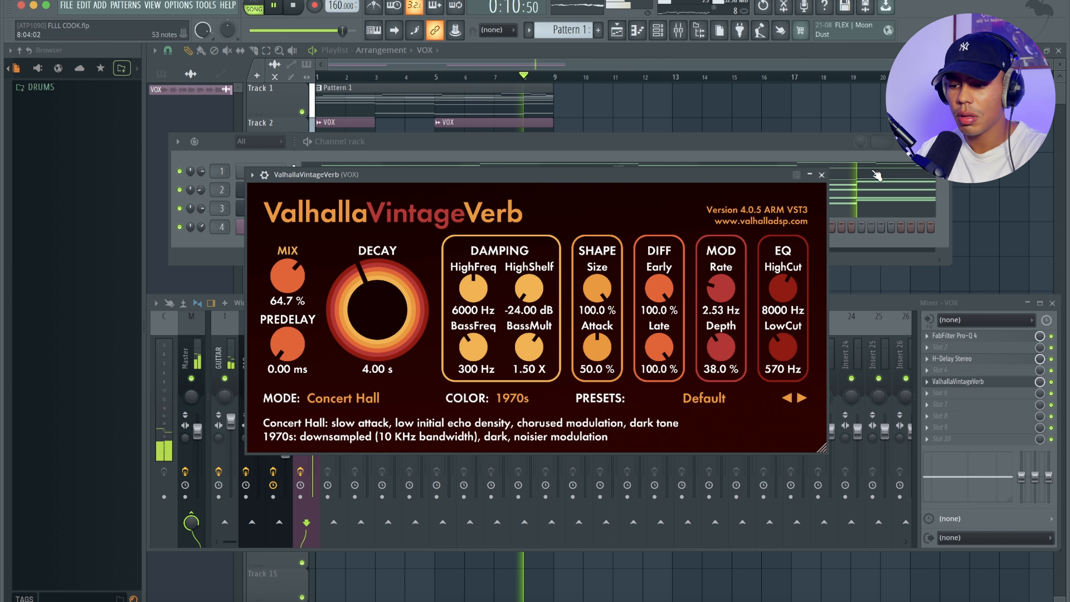
{"action": "left_click", "coordinate": [821, 174]}
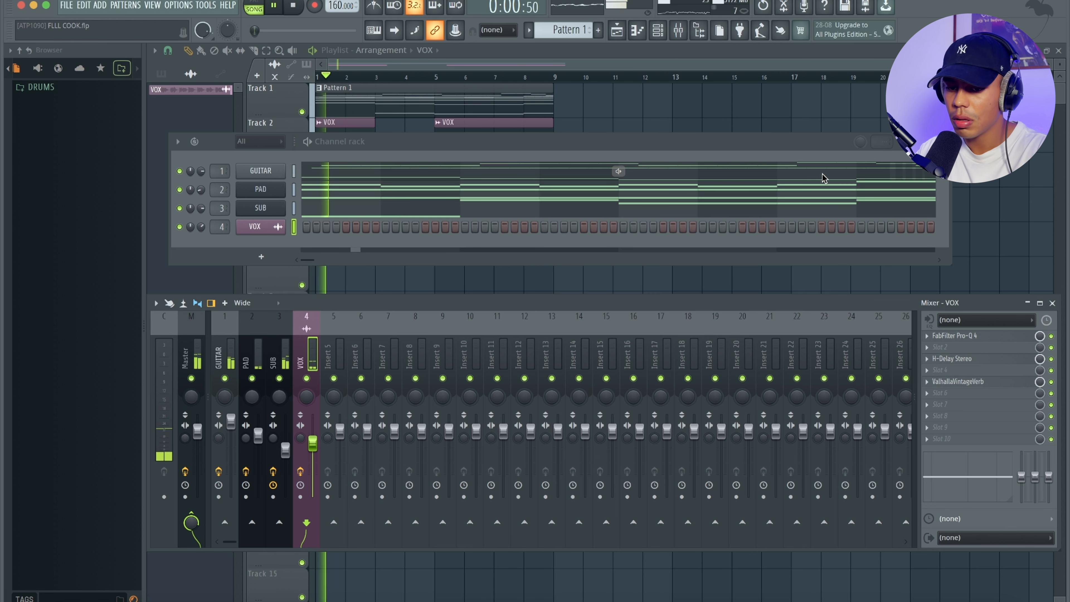
{"action": "key", "text": "space"}
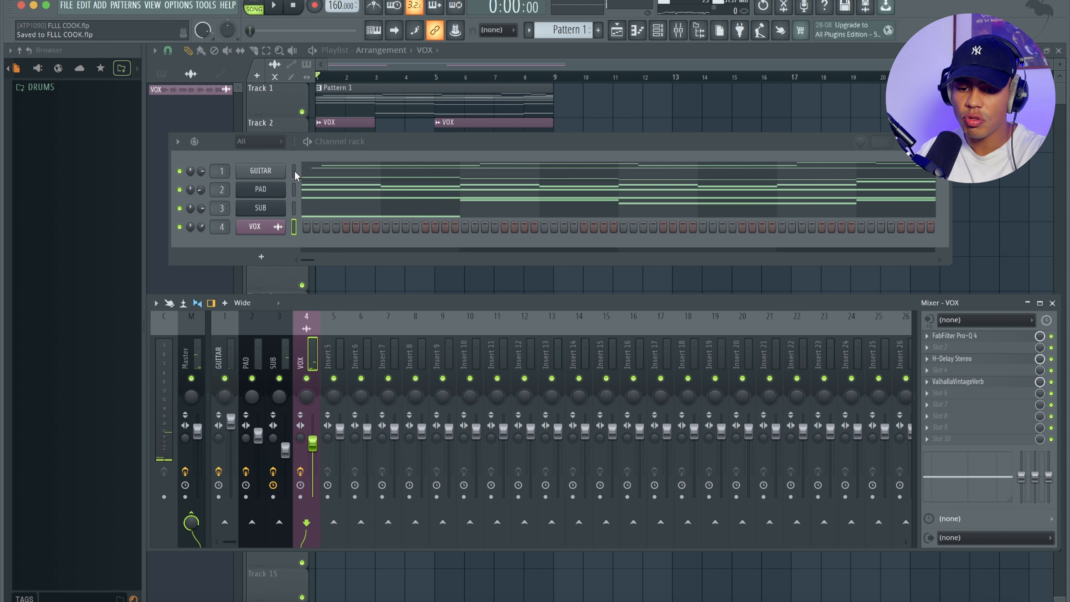
Step: Transpose the notes of the GUITAR, PAD and SUB channels down a semitone together
{"action": "left_click_drag", "start_coordinate": [295, 171], "coordinate": [294, 208]}
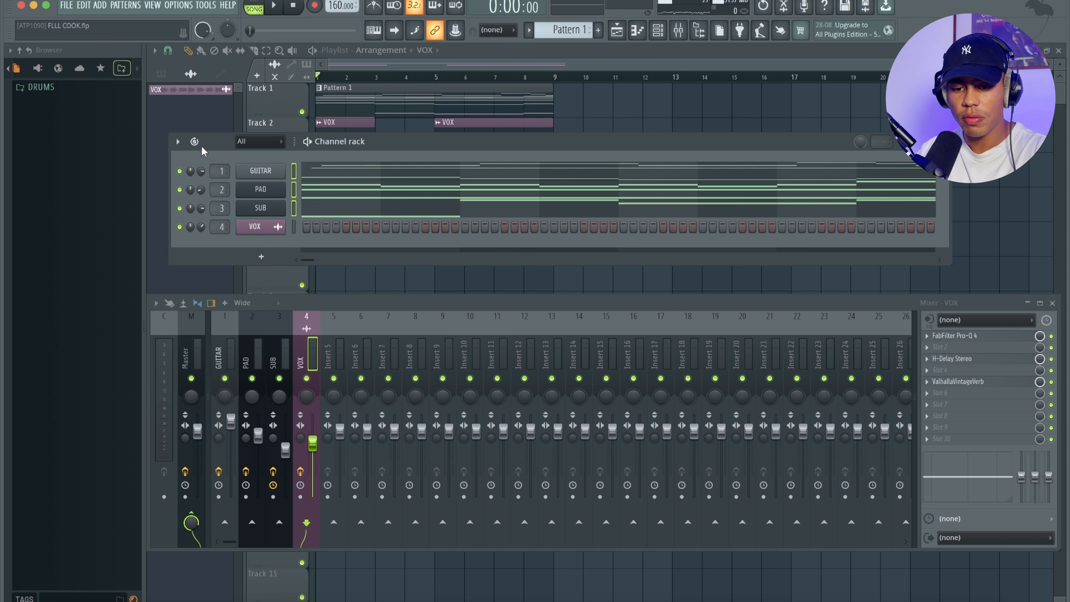
{"action": "left_click", "coordinate": [177, 142]}
{"action": "left_click", "coordinate": [181, 149]}
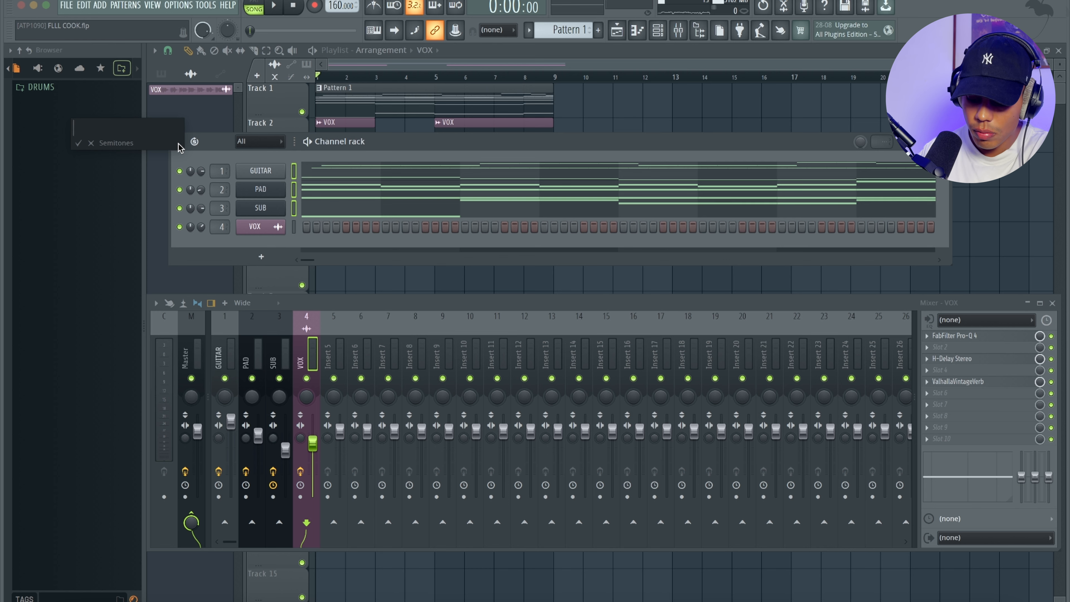
{"action": "key", "text": "Return"}
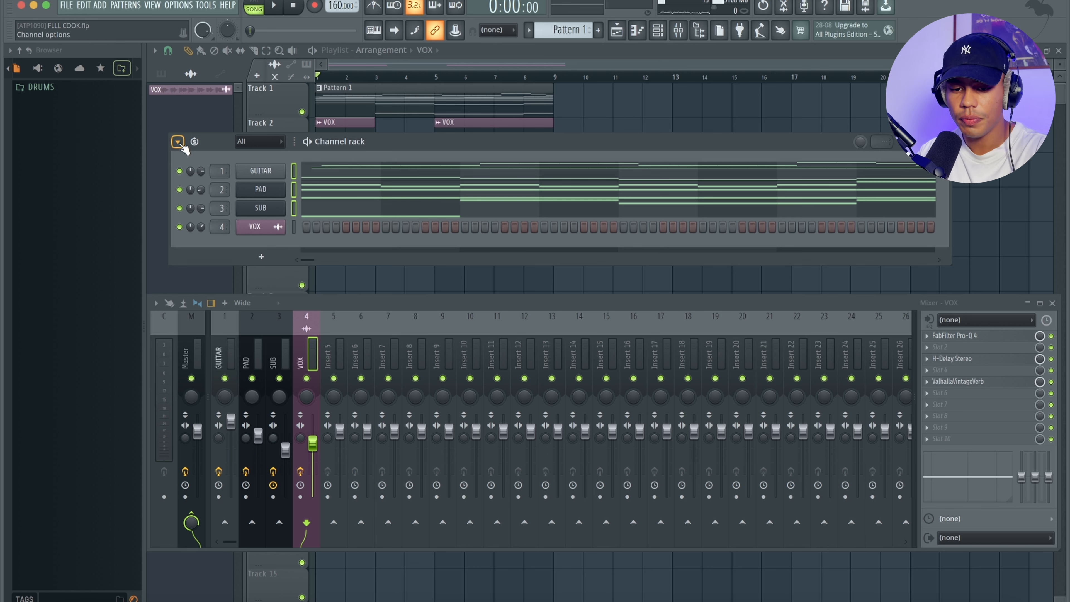
Step: Set the VOX audio clip's pitch shift to -100 cents, play the arrangement, and save the project
{"action": "left_click", "coordinate": [260, 226]}
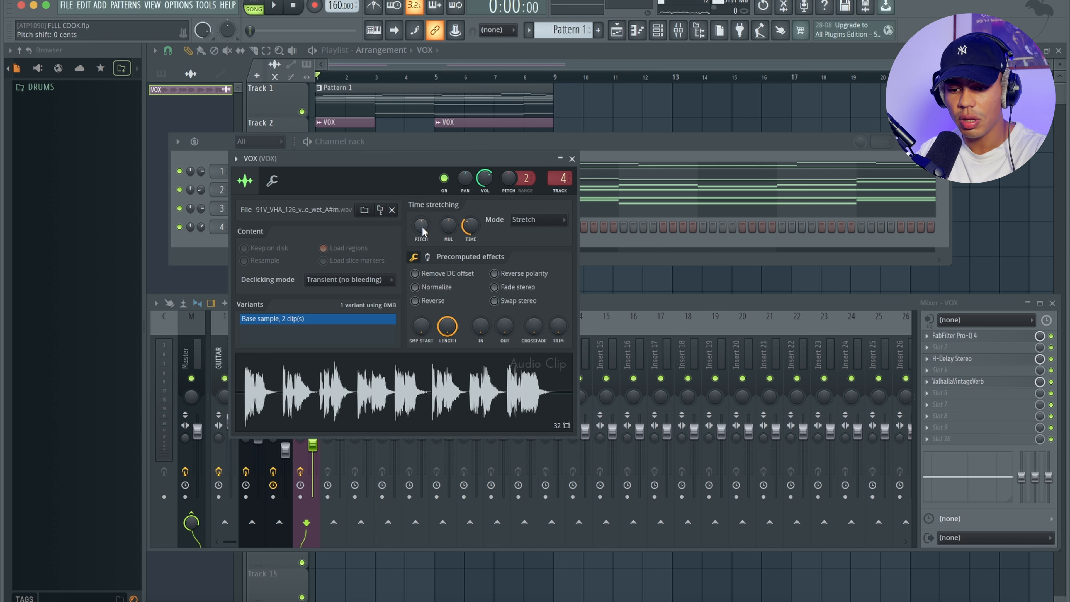
{"action": "key", "text": "space"}
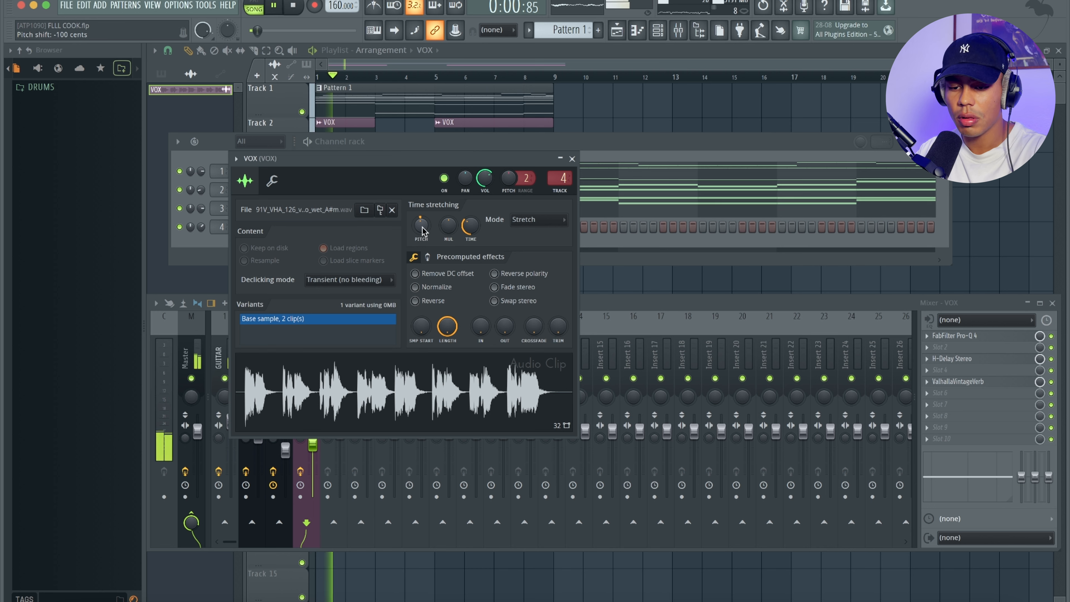
{"action": "left_click", "coordinate": [571, 159]}
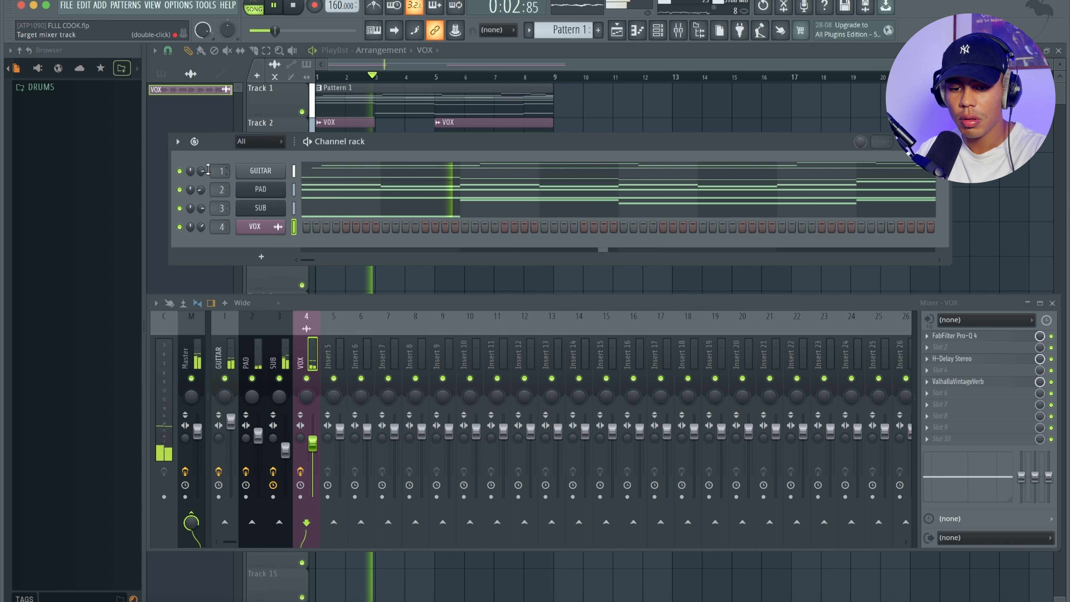
{"action": "key", "text": "ctrl+s"}
Step: Mute SUB, open its notes in the piano roll, and change the scale's root note to A
{"action": "left_click", "coordinate": [178, 208]}
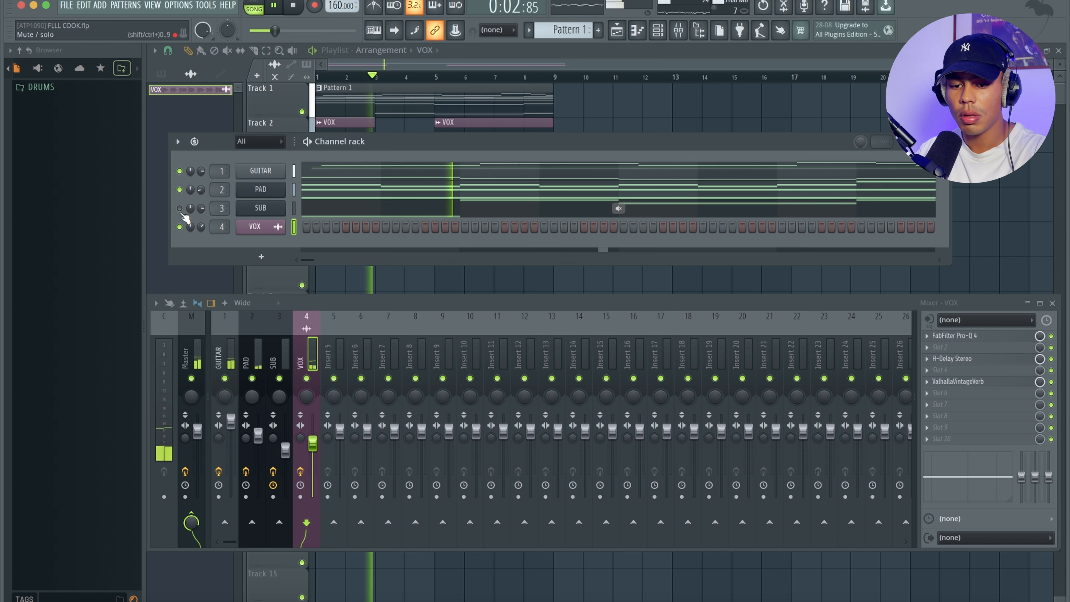
{"action": "left_click", "coordinate": [335, 210]}
{"action": "scroll", "coordinate": [306, 235], "scroll_direction": "up", "scroll_amount": 10}
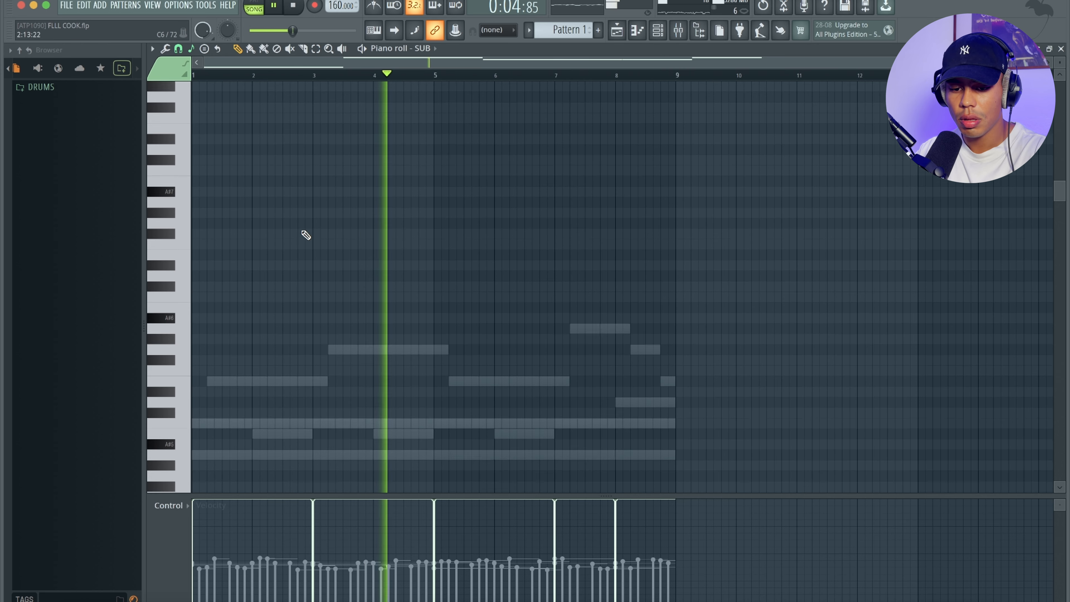
{"action": "scroll", "coordinate": [306, 235], "scroll_direction": "down", "scroll_amount": 12}
{"action": "scroll", "coordinate": [306, 235], "scroll_direction": "down", "scroll_amount": 6}
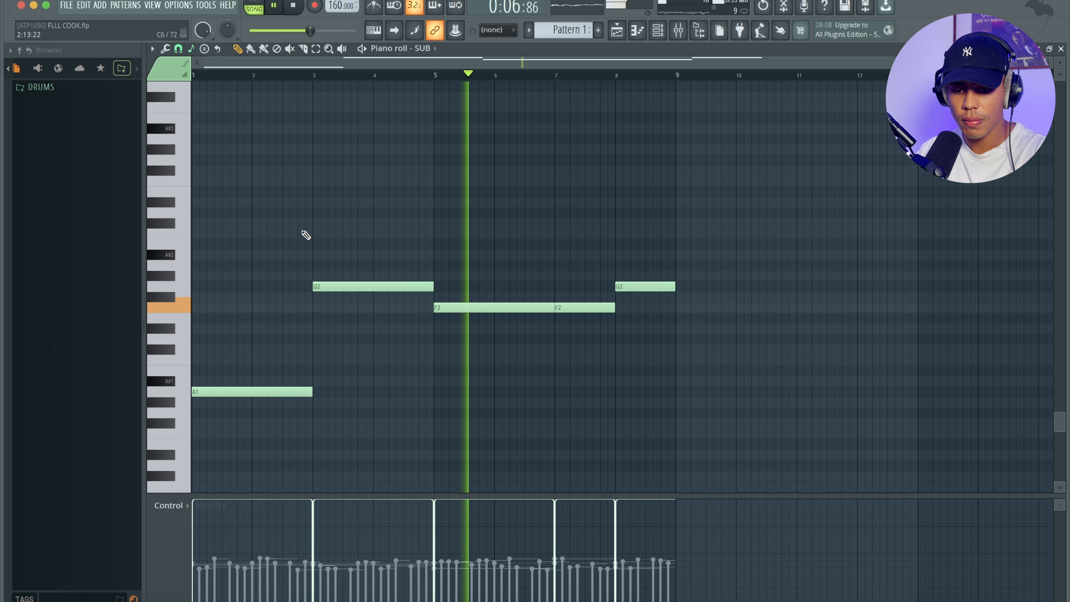
{"action": "left_click", "coordinate": [197, 50]}
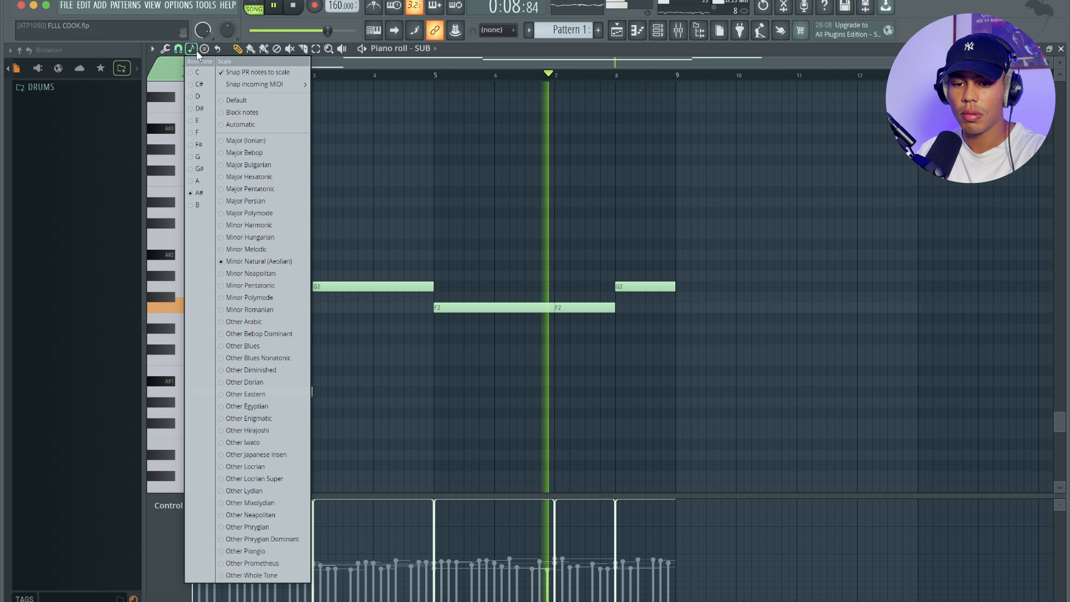
{"action": "left_click", "coordinate": [198, 181]}
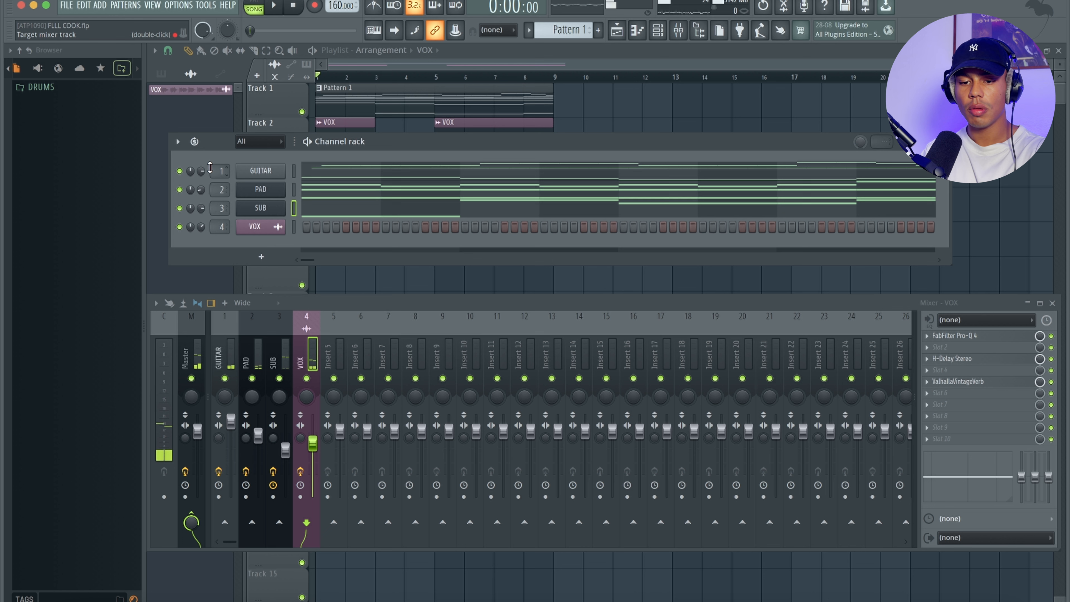
Step: Solo the GUITAR channel and play it back with its mixer track selected
{"action": "left_click", "coordinate": [179, 171], "text": "ctrl"}
{"action": "key", "text": "space"}
{"action": "left_click", "coordinate": [230, 355]}
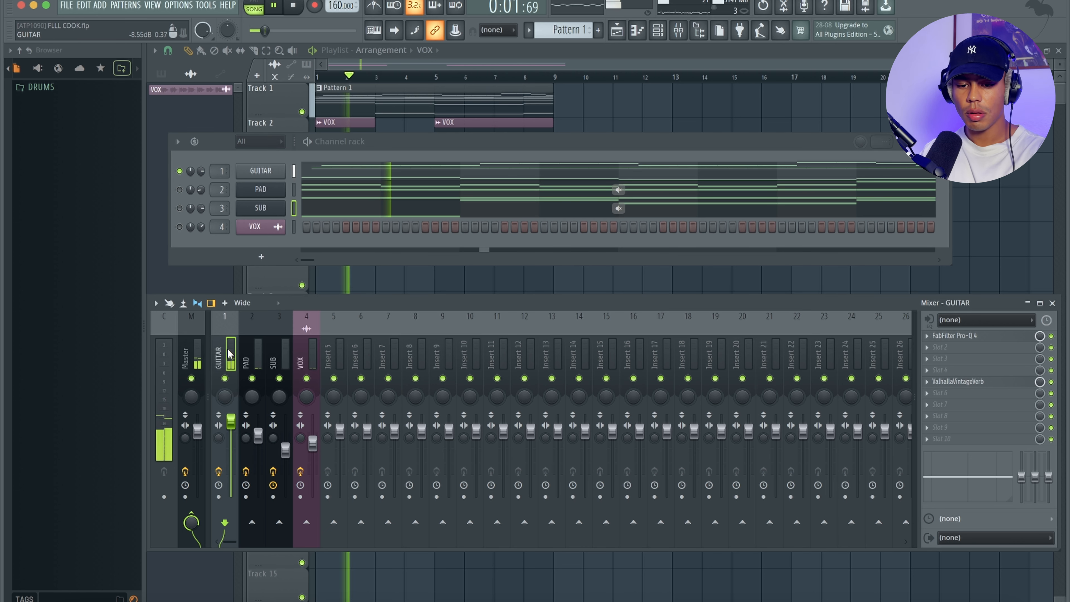
{"action": "key", "text": "space"}
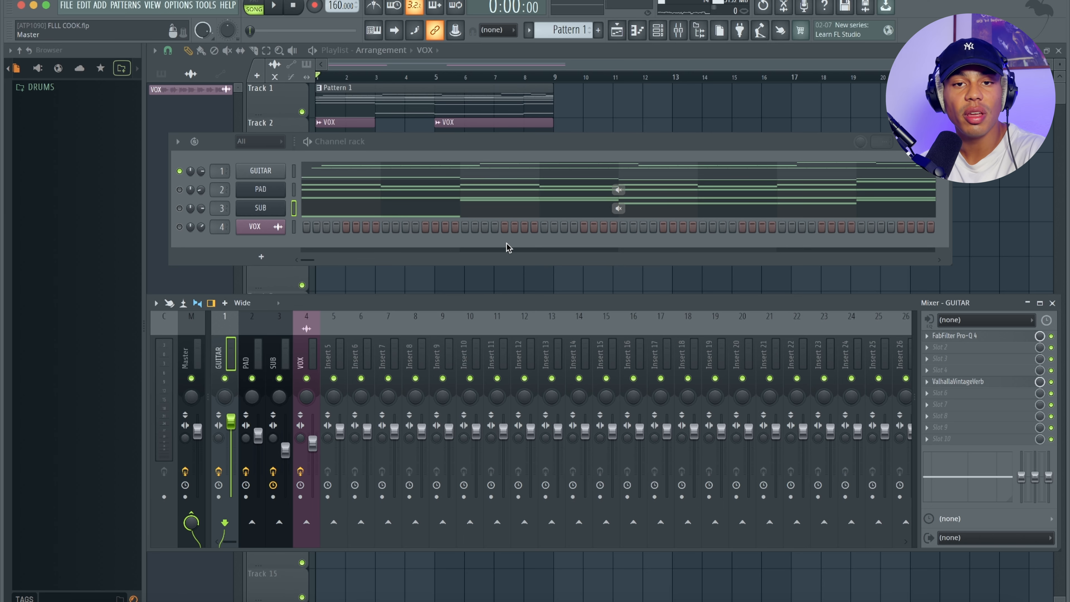
Step: Add the "[EOT] Clap" sample from the !OKEODRUMS CLAP folder as a new channel below VOX
{"action": "left_click", "coordinate": [42, 87]}
{"action": "left_click", "coordinate": [61, 101]}
{"action": "left_click", "coordinate": [54, 130]}
{"action": "left_click", "coordinate": [105, 157]}
{"action": "left_click_drag", "start_coordinate": [106, 158], "coordinate": [238, 245]}
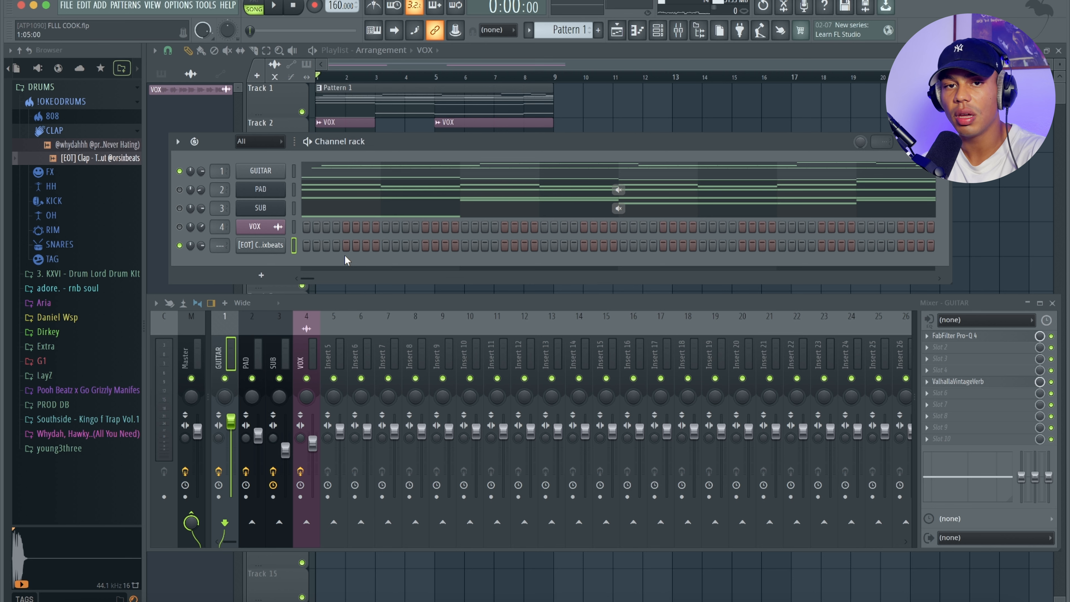
Step: Open the Fruity dB meter on the Master track and play the arrangement to check its level
{"action": "left_click", "coordinate": [191, 323]}
{"action": "left_click", "coordinate": [971, 428]}
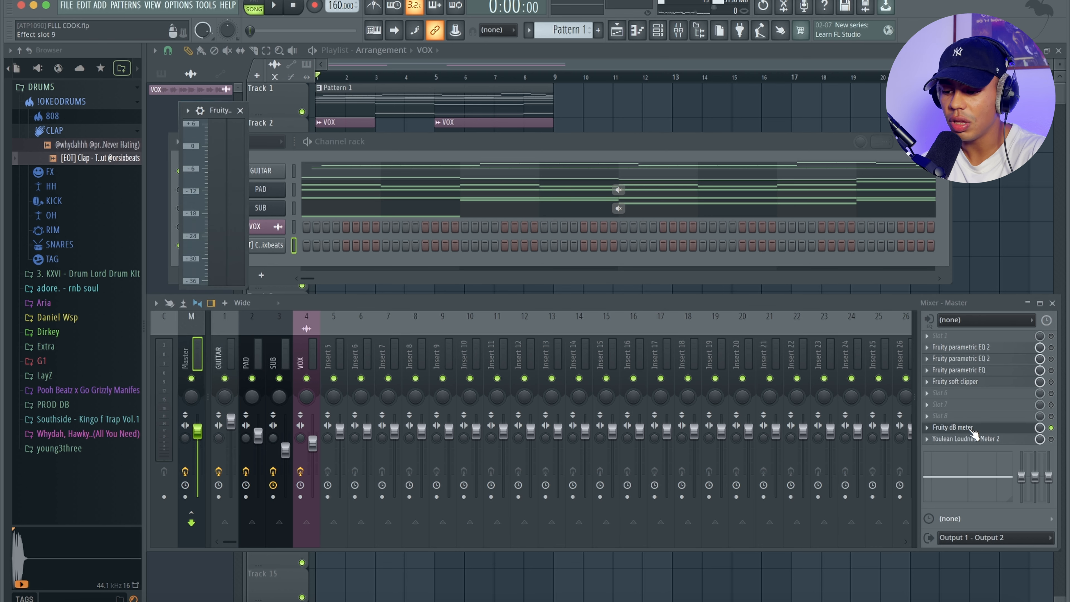
{"action": "key", "text": "space"}
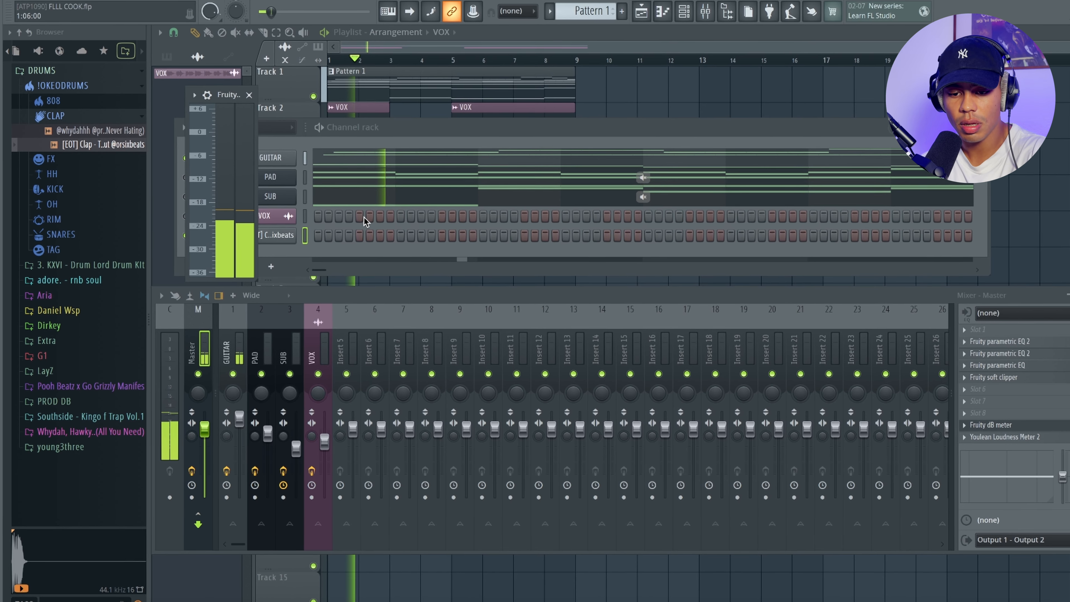
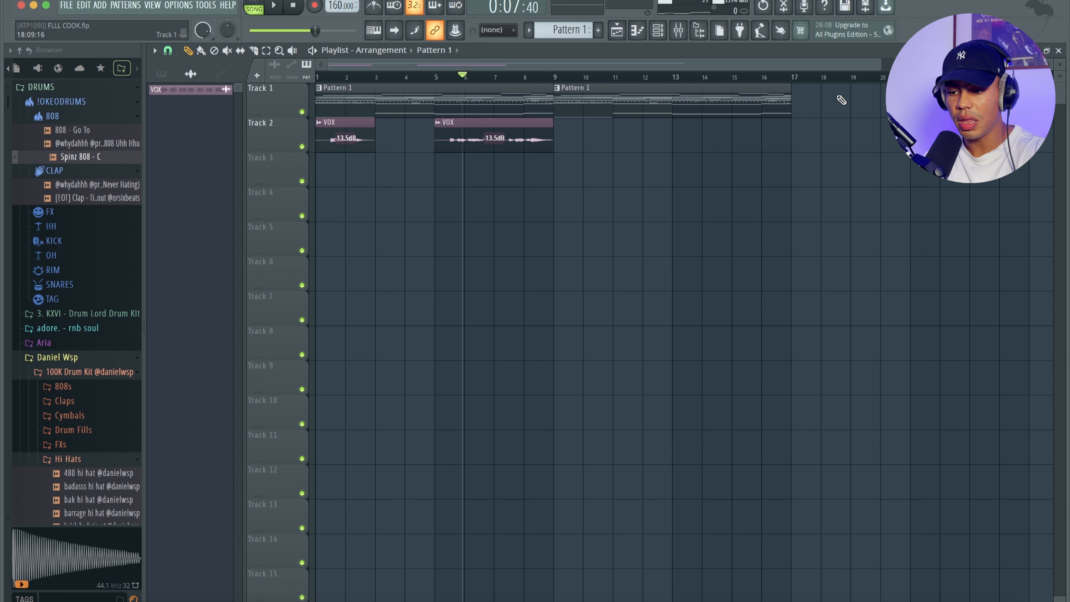
Step: Merge the two Pattern 1 clips on Track 1 into a single pattern and delete the original Pattern 1
{"action": "left_click_drag", "start_coordinate": [836, 95], "coordinate": [470, 95]}
{"action": "key", "text": "super+g"}
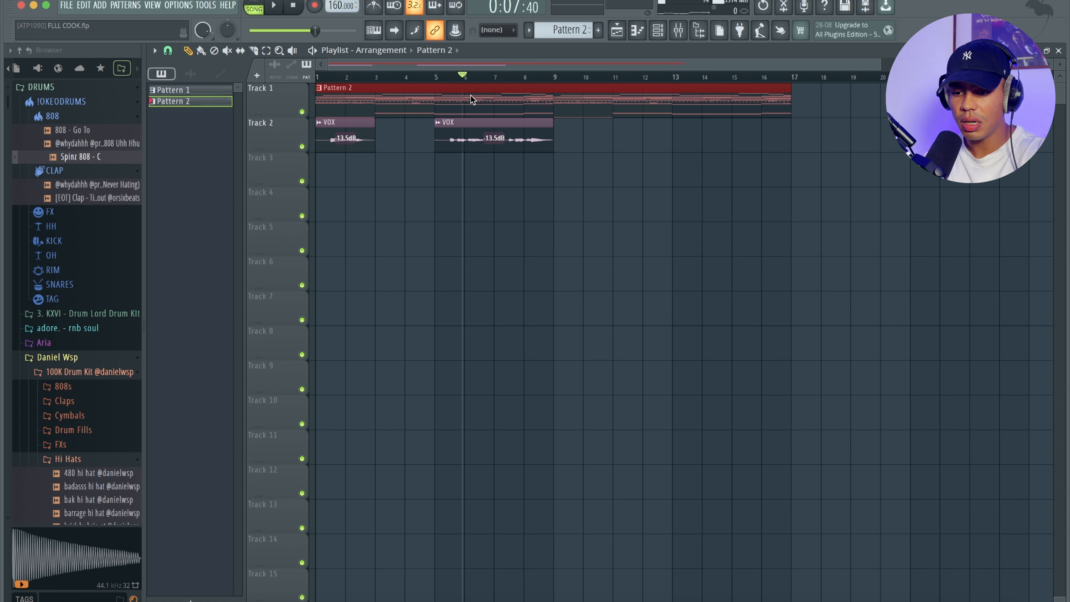
{"action": "right_click", "coordinate": [204, 91]}
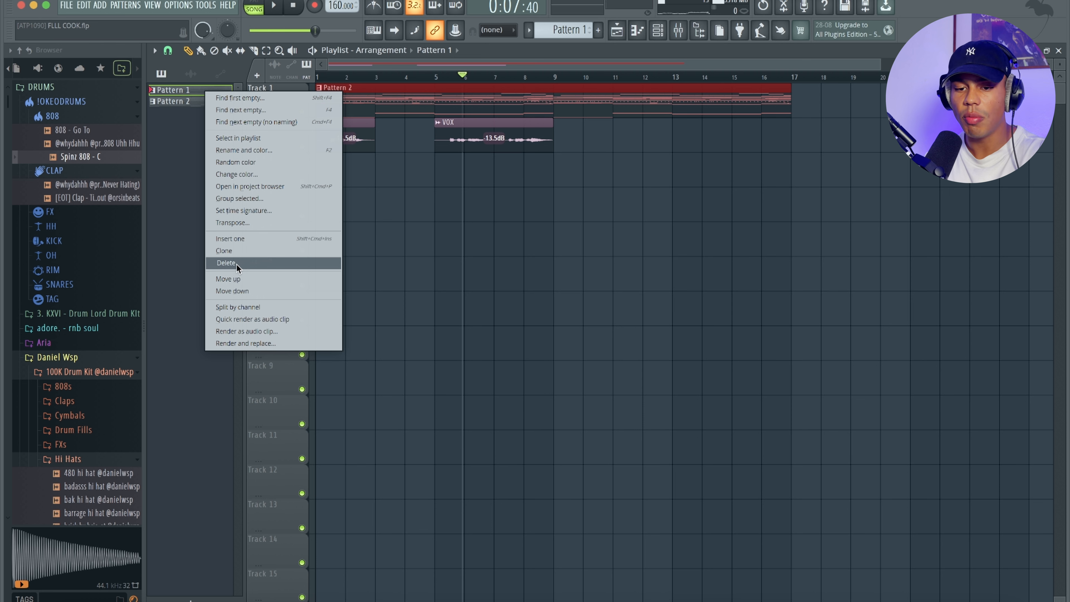
{"action": "left_click", "coordinate": [237, 263]}
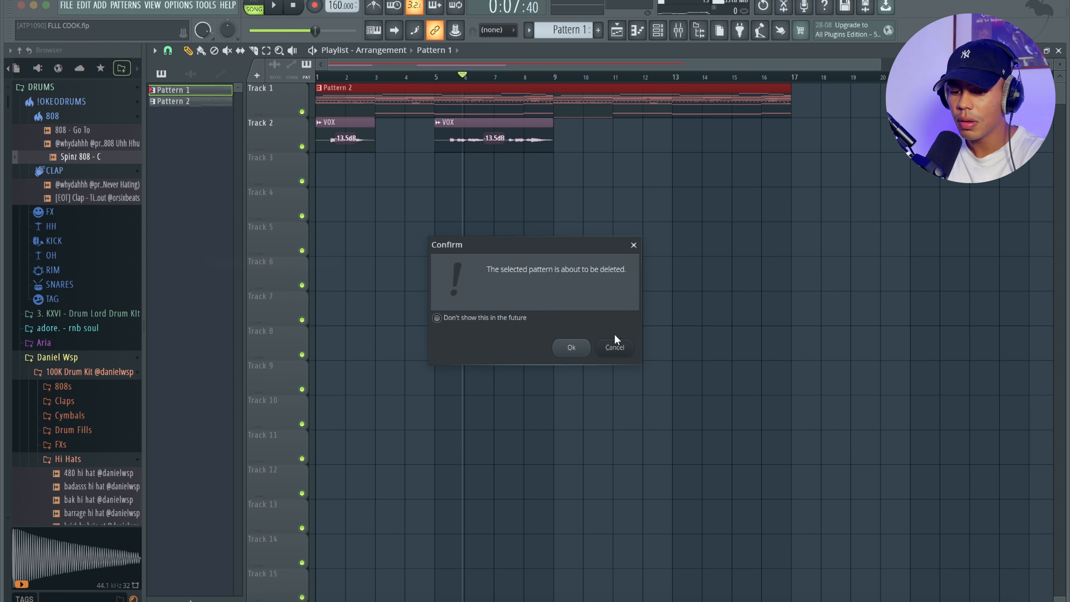
{"action": "left_click", "coordinate": [574, 349]}
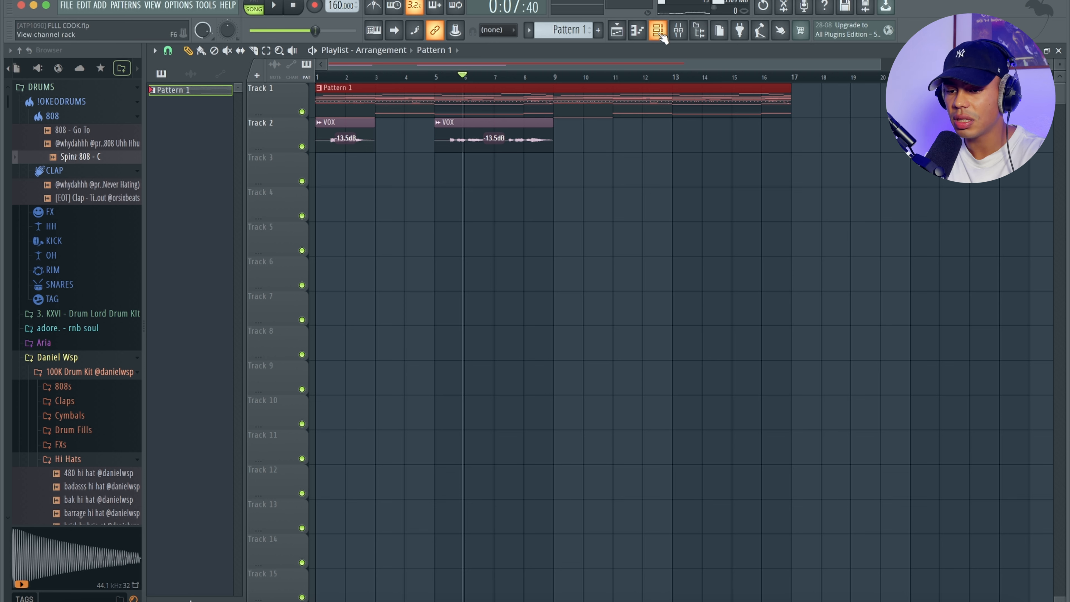
Step: Duplicate the two VOX clips on Track 2 so the copies start at bars 9 and 13, and start playback
{"action": "left_click_drag", "start_coordinate": [644, 187], "coordinate": [574, 144]}
{"action": "key", "text": "space"}
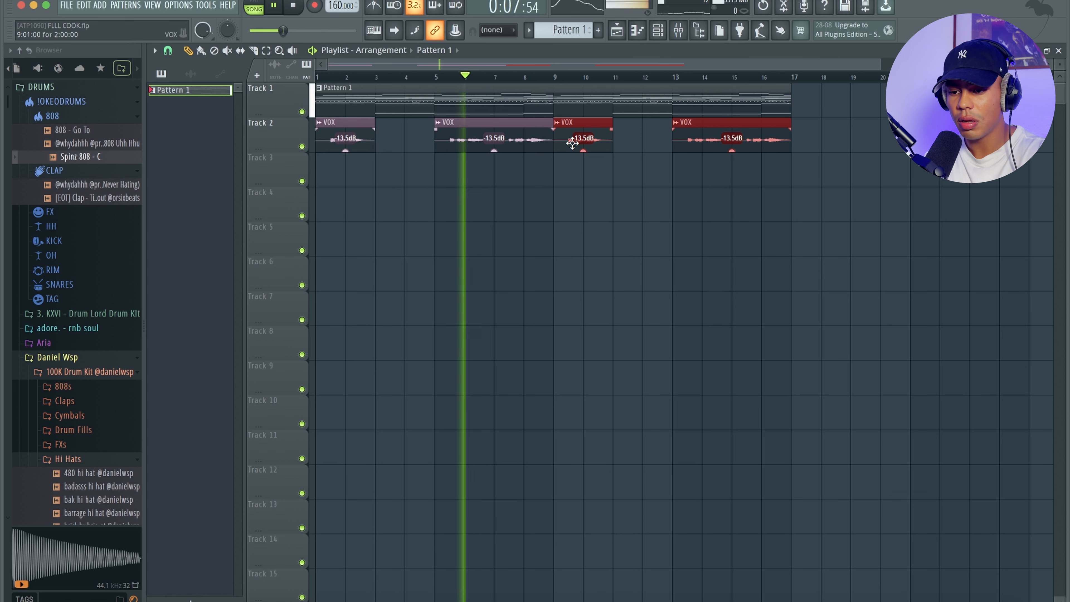
Step: Open the Spinz 808 - C notes in the piano roll and examine them through bar 16 during playback
{"action": "left_click", "coordinate": [669, 34]}
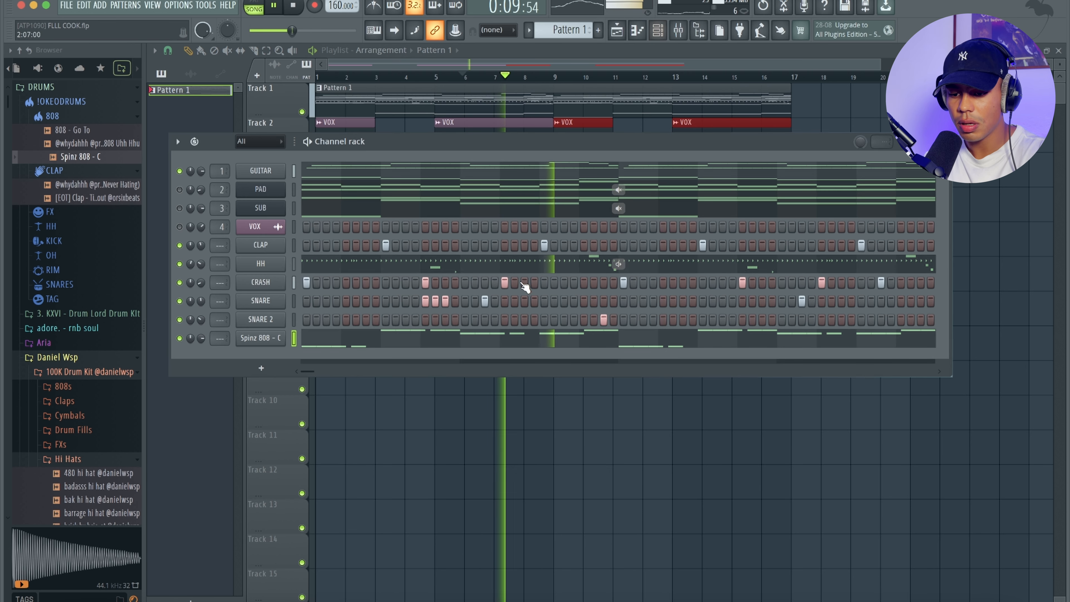
{"action": "left_click", "coordinate": [484, 337]}
{"action": "scroll", "coordinate": [479, 335], "scroll_direction": "right", "scroll_amount": 10}
{"action": "scroll", "coordinate": [478, 334], "scroll_direction": "down", "scroll_amount": 3}
{"action": "scroll", "coordinate": [479, 334], "scroll_direction": "up", "scroll_amount": 5}
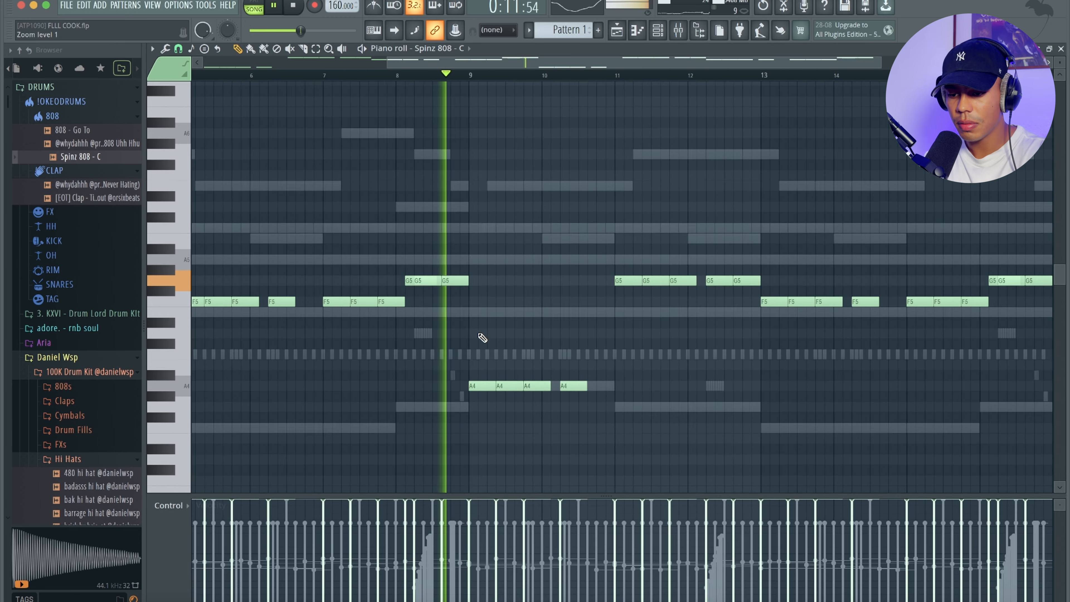
{"action": "scroll", "coordinate": [479, 334], "scroll_direction": "down", "scroll_amount": 3}
{"action": "scroll", "coordinate": [743, 276], "scroll_direction": "right", "scroll_amount": 8}
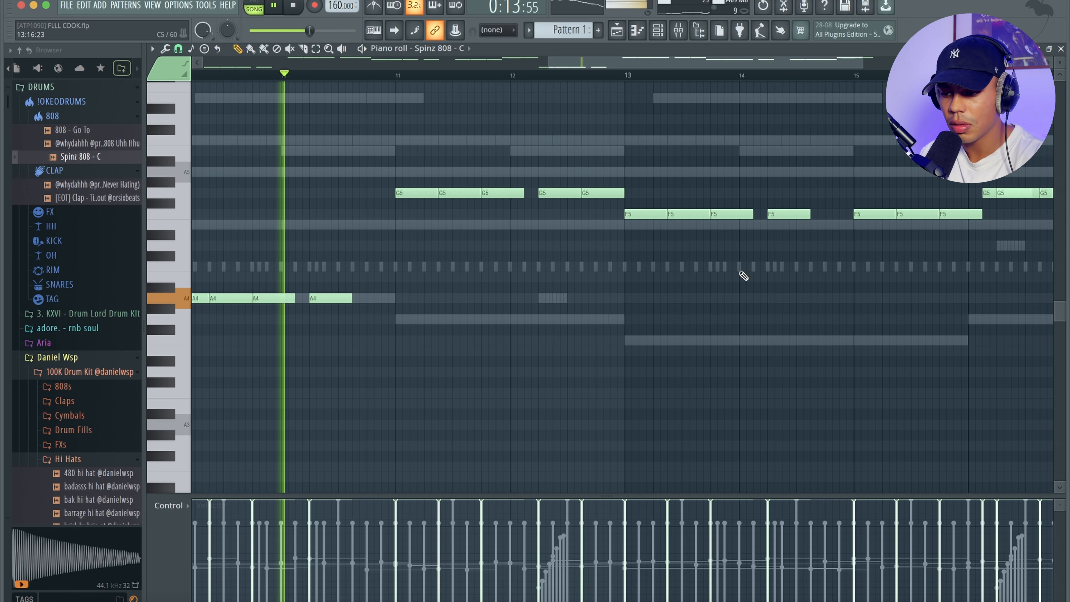
{"action": "scroll", "coordinate": [743, 276], "scroll_direction": "up", "scroll_amount": 2}
{"action": "scroll", "coordinate": [741, 278], "scroll_direction": "down", "scroll_amount": 3}
{"action": "key", "text": "space"}
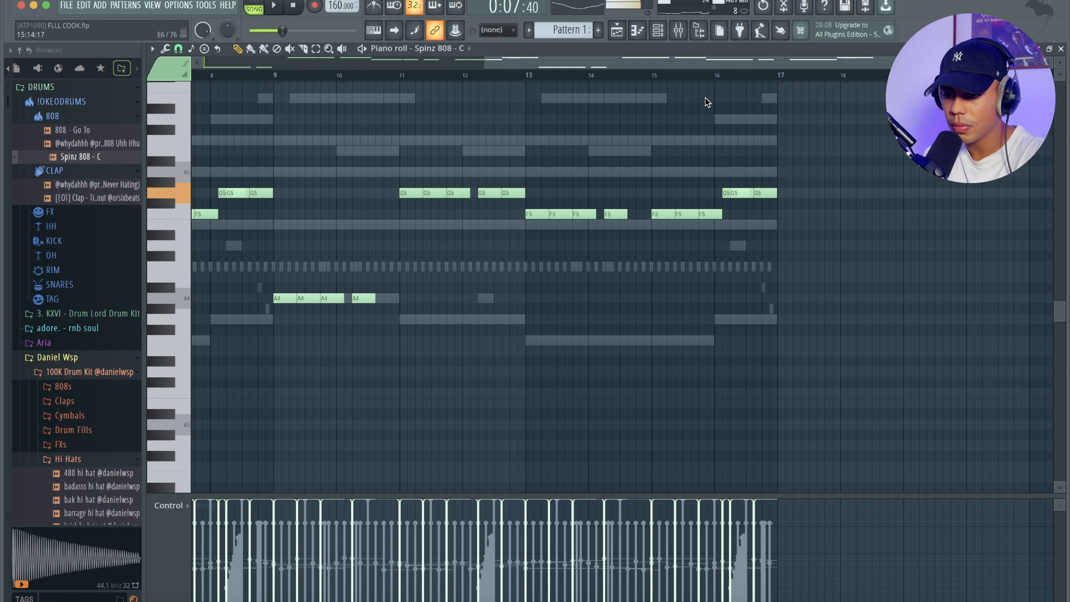
{"action": "left_click", "coordinate": [711, 80]}
{"action": "key", "text": "space"}
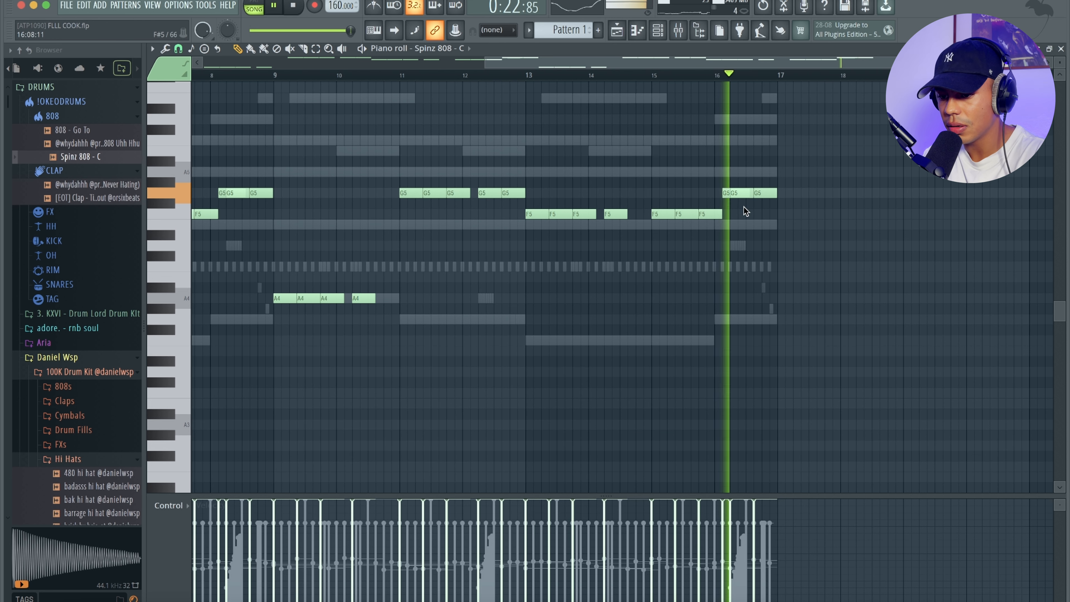
Step: Rework the 808's G5 notes in bar 16 into a faster roll by shortening the held notes and adding short ones up to bar 17
{"action": "scroll", "coordinate": [746, 211], "scroll_direction": "up", "scroll_amount": 2}
{"action": "left_click", "coordinate": [716, 193]}
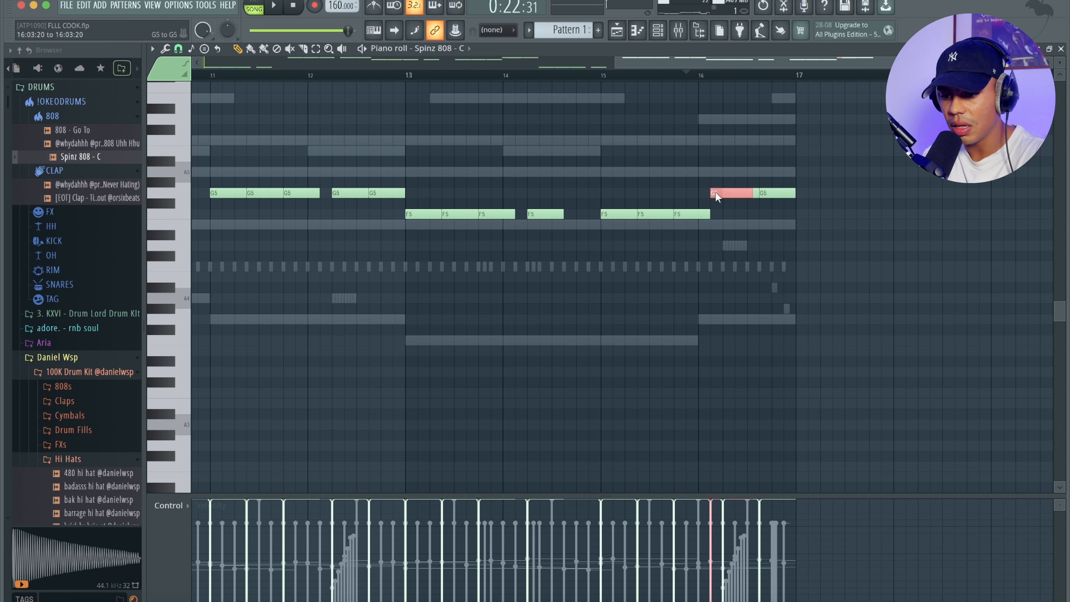
{"action": "left_click_drag", "start_coordinate": [756, 197], "coordinate": [742, 197]}
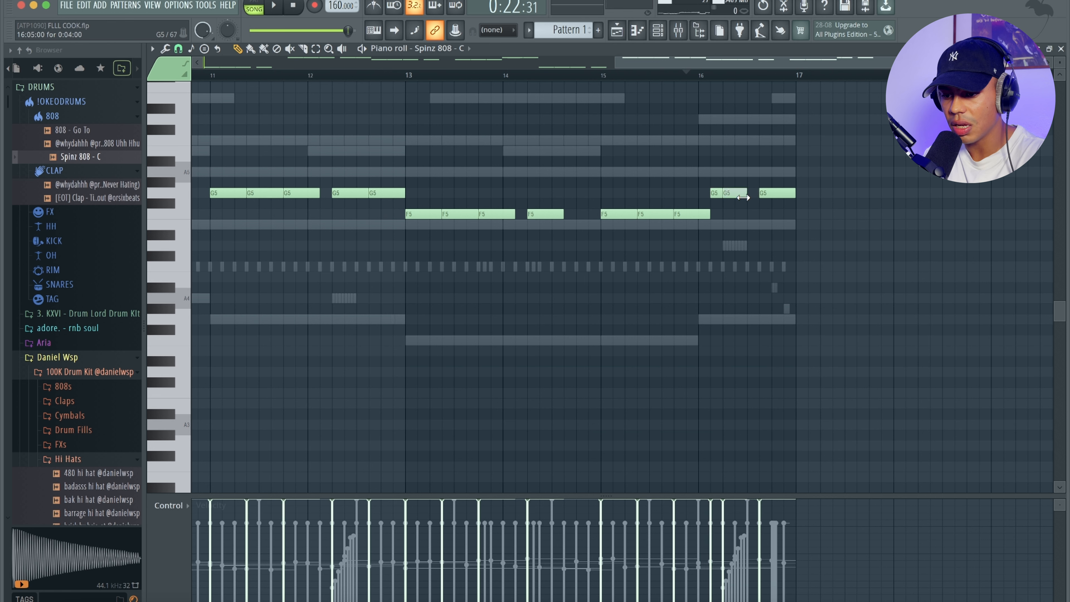
{"action": "left_click", "coordinate": [750, 193]}
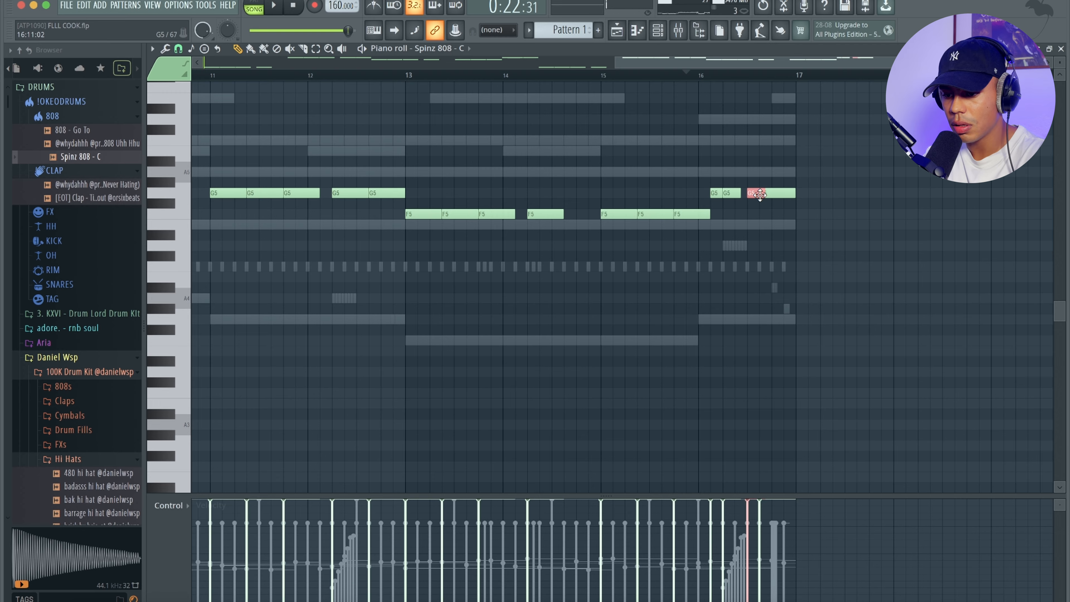
{"action": "scroll", "coordinate": [759, 194], "scroll_direction": "up", "scroll_amount": 2}
{"action": "left_click_drag", "start_coordinate": [769, 194], "coordinate": [734, 194]}
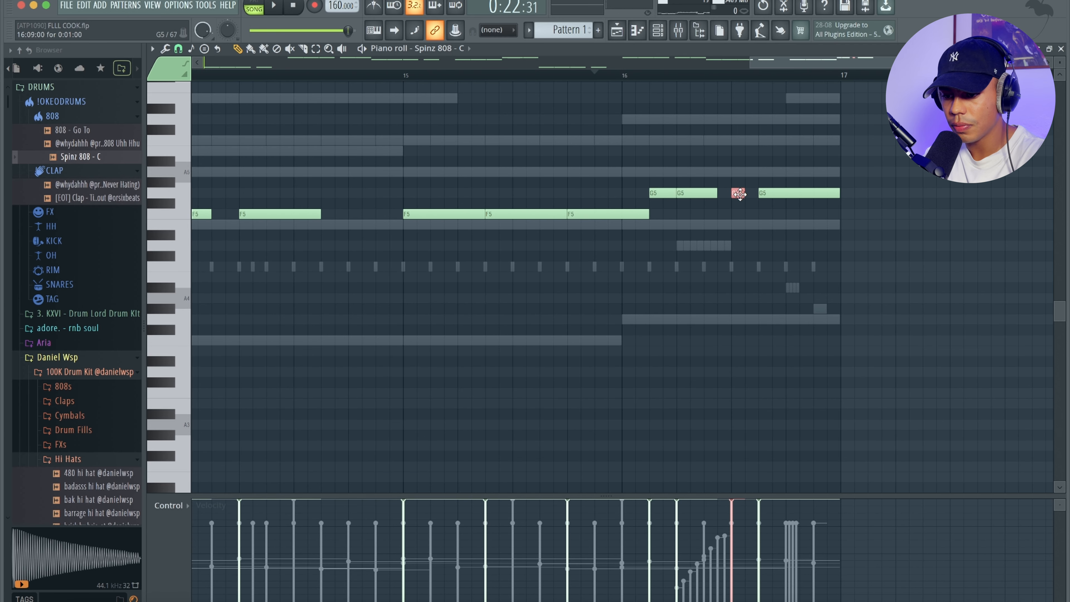
{"action": "left_click", "coordinate": [751, 194]}
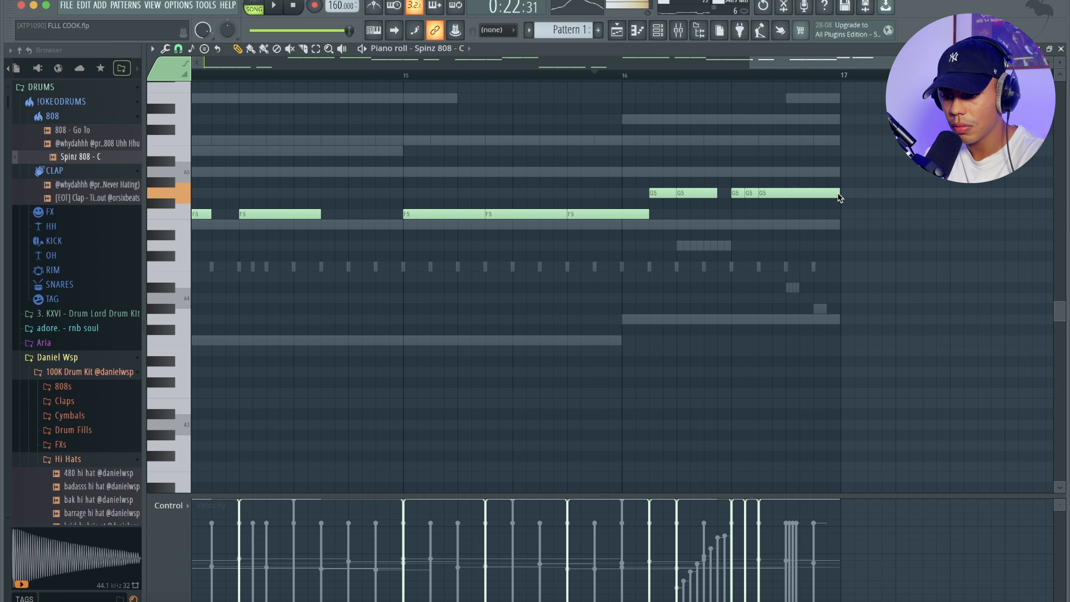
{"action": "left_click_drag", "start_coordinate": [839, 194], "coordinate": [792, 200]}
{"action": "key", "text": "space"}
{"action": "left_click", "coordinate": [817, 194]}
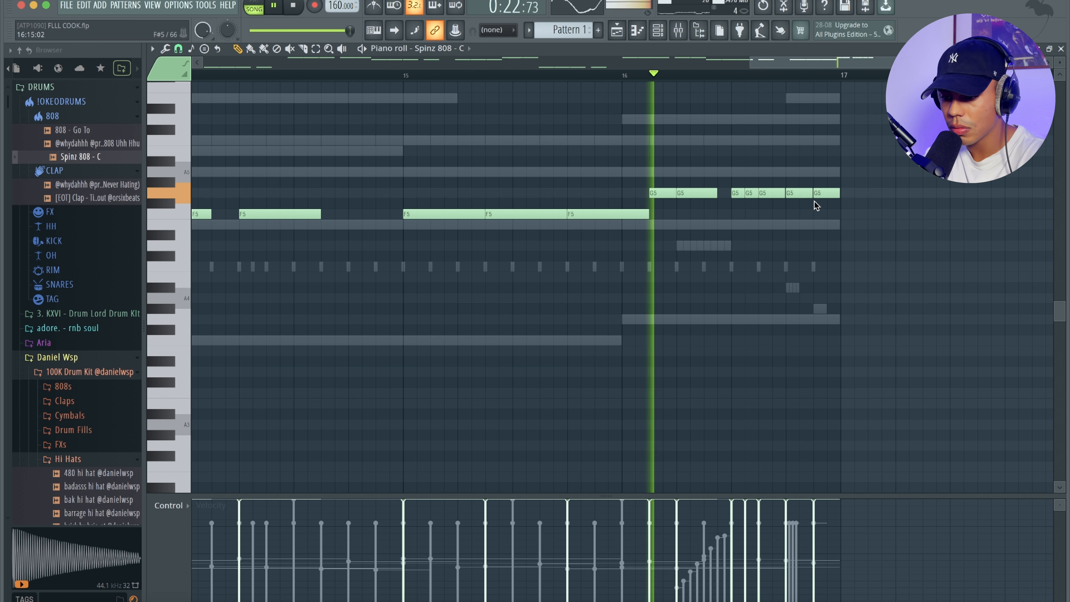
{"action": "key", "text": "space"}
Step: Select all the 808 notes, apply quick legato to close the gaps between them, and leave the piano roll
{"action": "key", "text": "ctrl+a"}
{"action": "scroll", "coordinate": [814, 200], "scroll_direction": "down", "scroll_amount": 3}
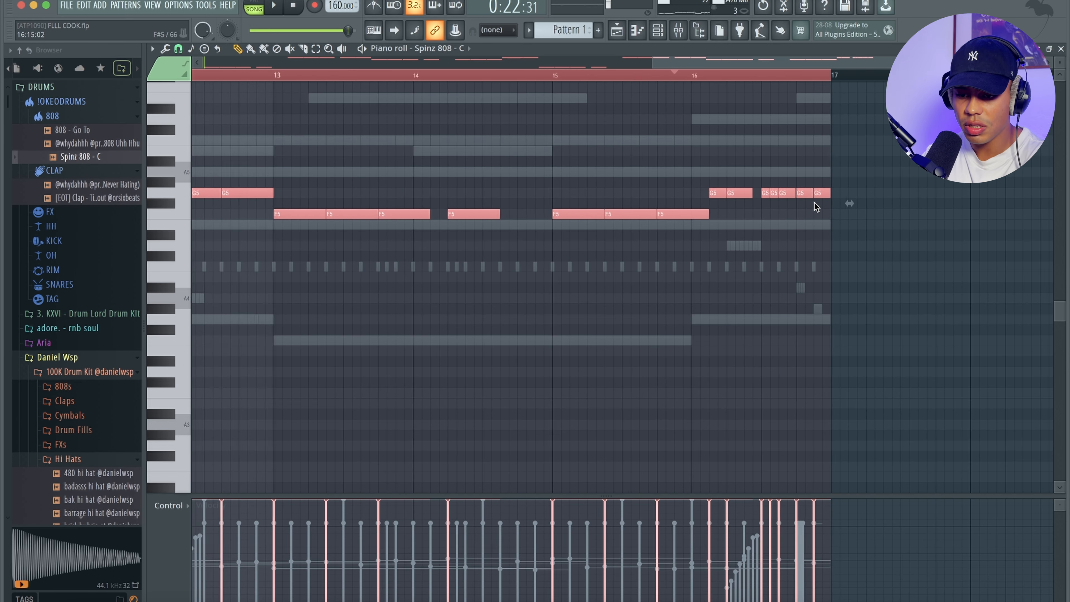
{"action": "scroll", "coordinate": [814, 204], "scroll_direction": "down", "scroll_amount": 3}
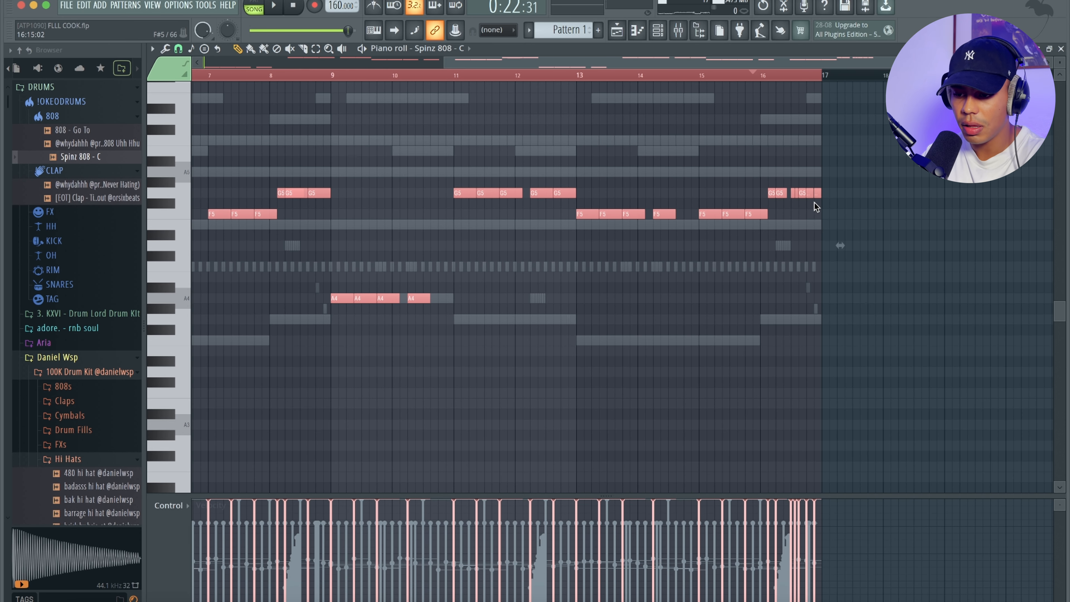
{"action": "key", "text": "ctrl+l"}
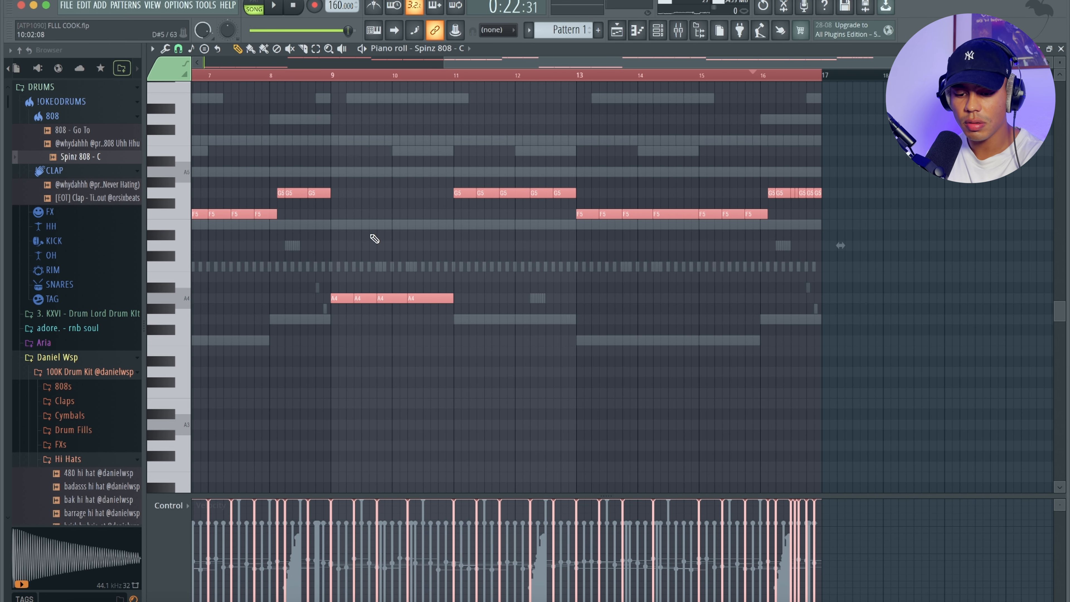
{"action": "key", "text": "Escape"}
Step: Rename the Spinz 808 - C channel as 808
{"action": "left_click", "coordinate": [268, 340], "text": "shift"}
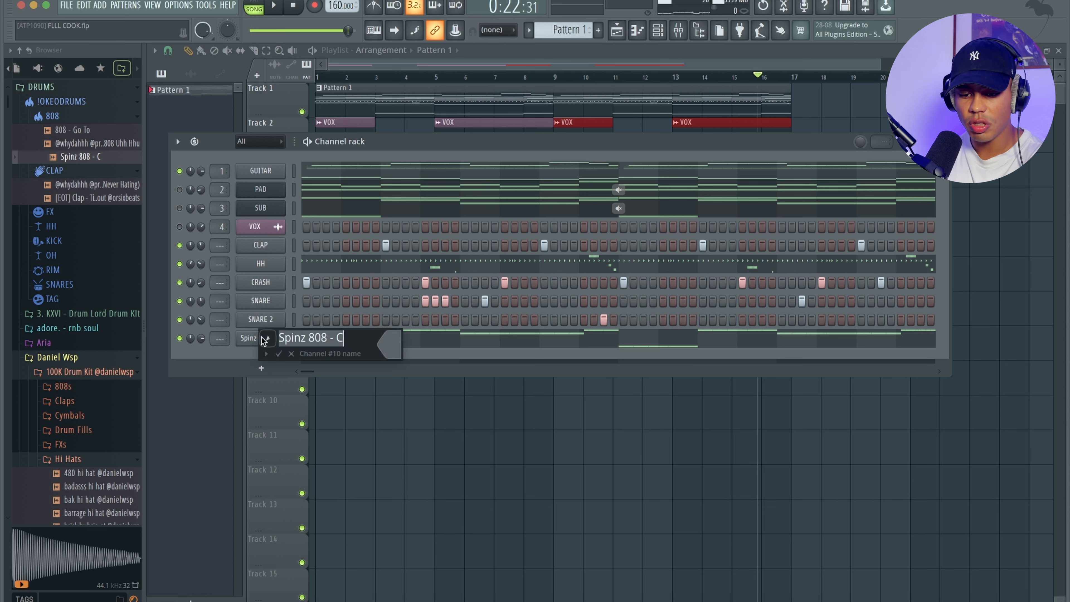
{"action": "type", "text": "808"}
{"action": "key", "text": "Return"}
Step: Add a fade-out to the 808 sample and set its precomputed gain boost to 5%
{"action": "left_click", "coordinate": [253, 337]}
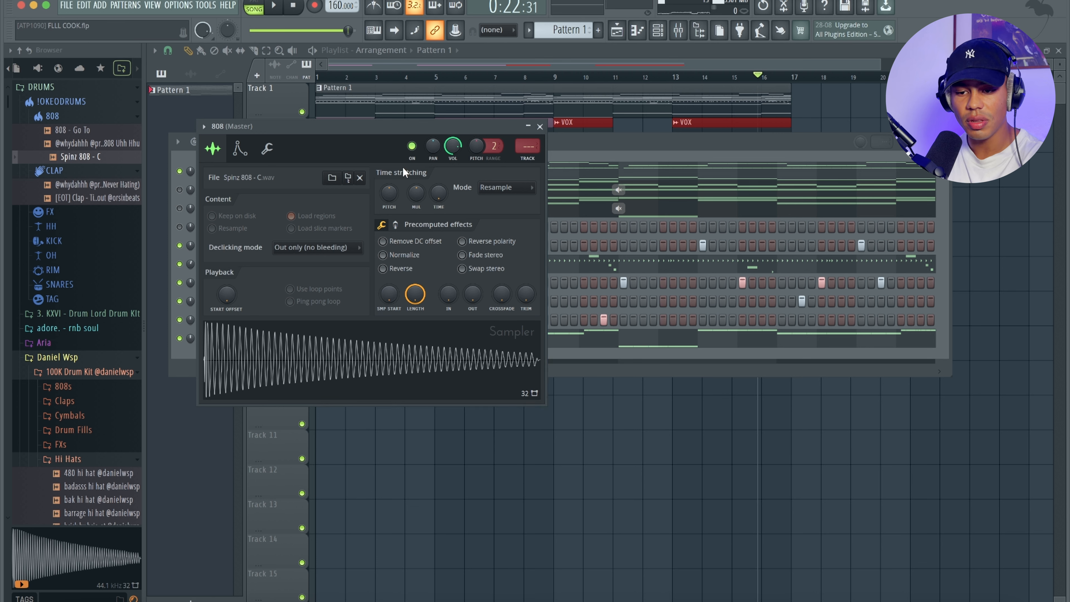
{"action": "left_click_drag", "start_coordinate": [472, 294], "coordinate": [472, 290]}
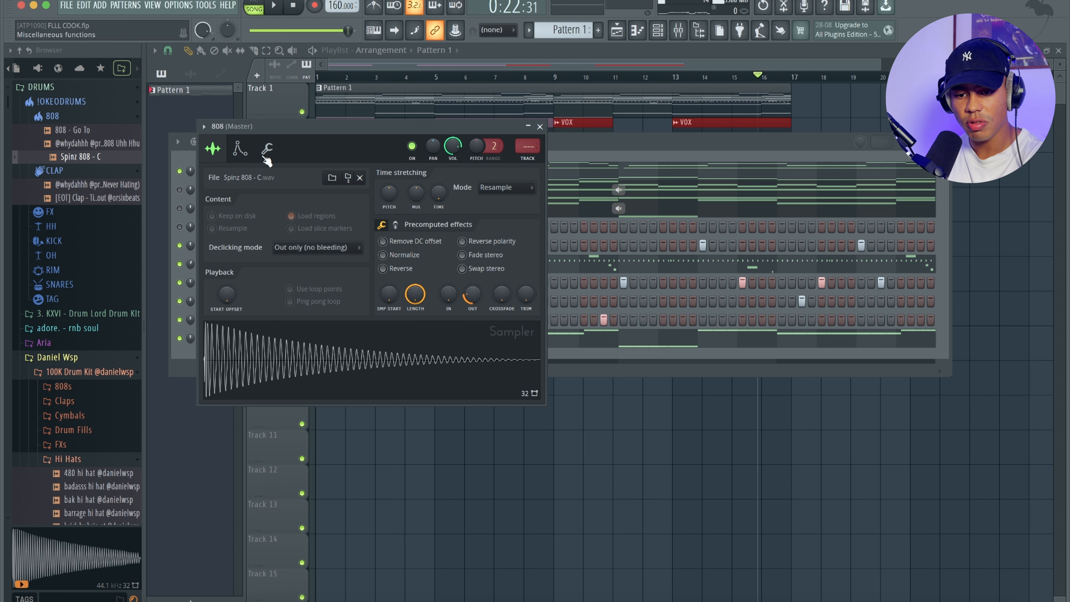
{"action": "left_click", "coordinate": [396, 225]}
{"action": "left_click_drag", "start_coordinate": [390, 246], "coordinate": [389, 248]}
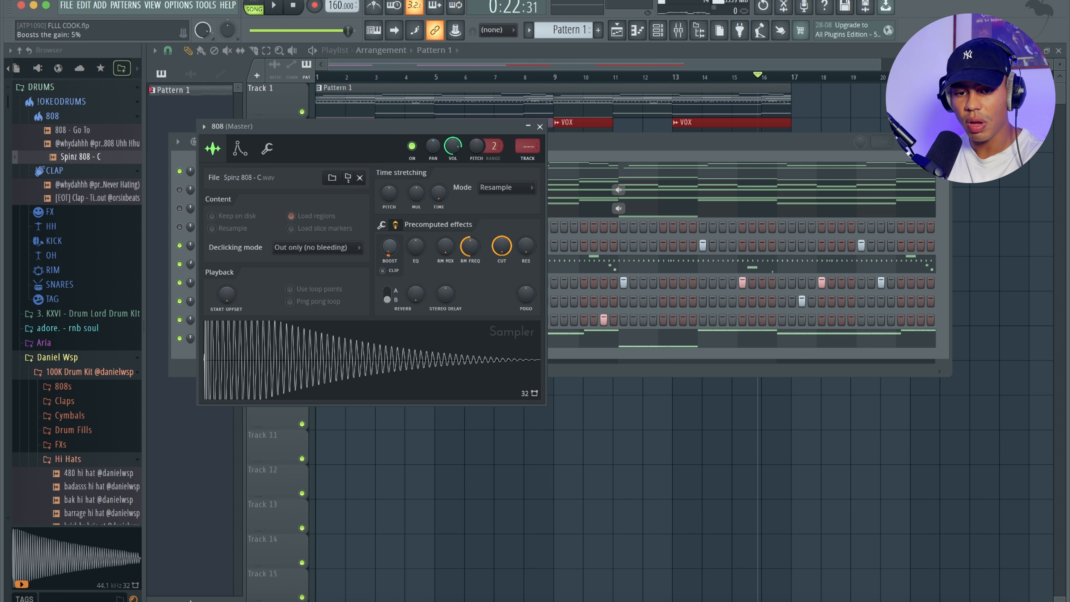
Step: Adjust the 808 channel's volume to about 64% while listening to the arrangement, and close its settings
{"action": "left_click_drag", "start_coordinate": [452, 145], "coordinate": [449, 148]}
{"action": "key", "text": "space"}
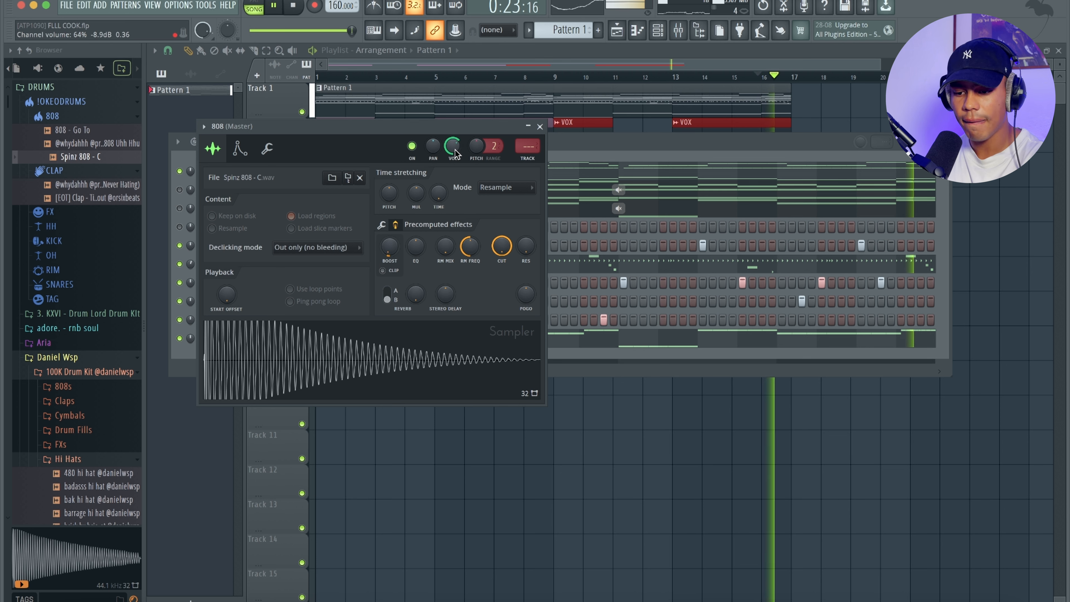
{"action": "left_click_drag", "start_coordinate": [453, 150], "coordinate": [453, 151]}
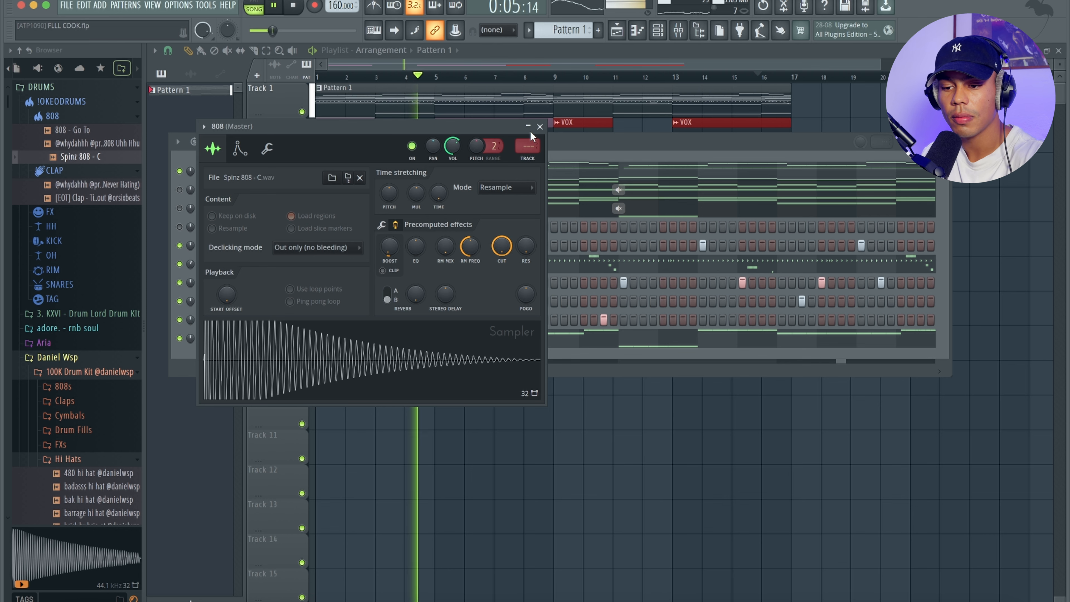
{"action": "left_click", "coordinate": [540, 126]}
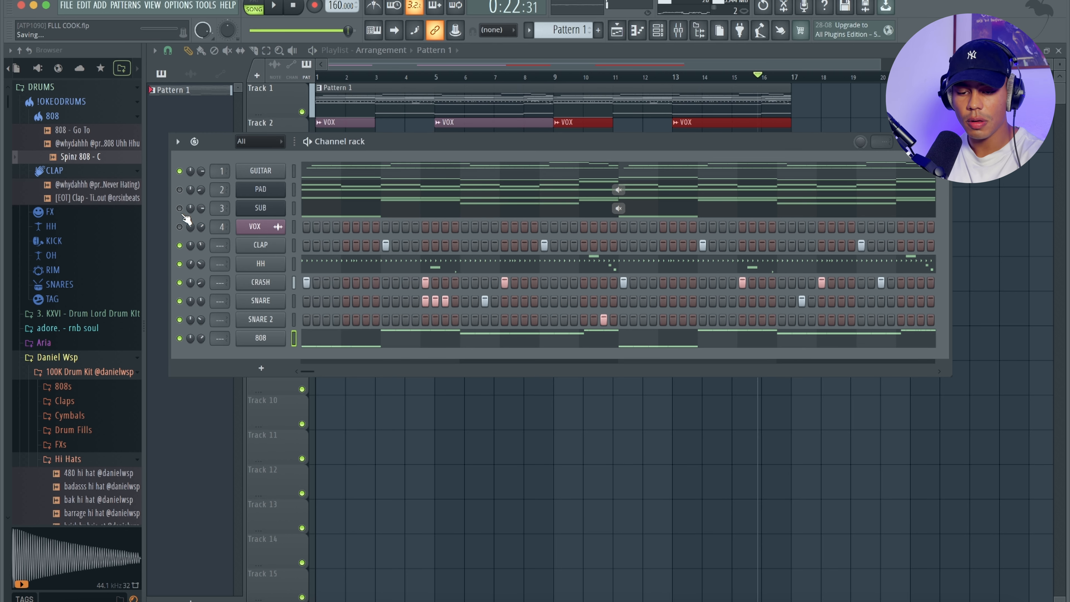
Step: Shape the 808's volume envelope with minimum attack, maximum hold and 0% release time, and briefly play the result
{"action": "left_click", "coordinate": [260, 338]}
{"action": "left_click", "coordinate": [240, 148]}
{"action": "left_click_drag", "start_coordinate": [237, 269], "coordinate": [237, 305]}
{"action": "mouse_move", "coordinate": [258, 269]}
{"action": "left_mouse_down"}
{"action": "mouse_move", "coordinate": [258, 253]}
{"action": "mouse_move", "coordinate": [261, 273]}
{"action": "left_mouse_up"}
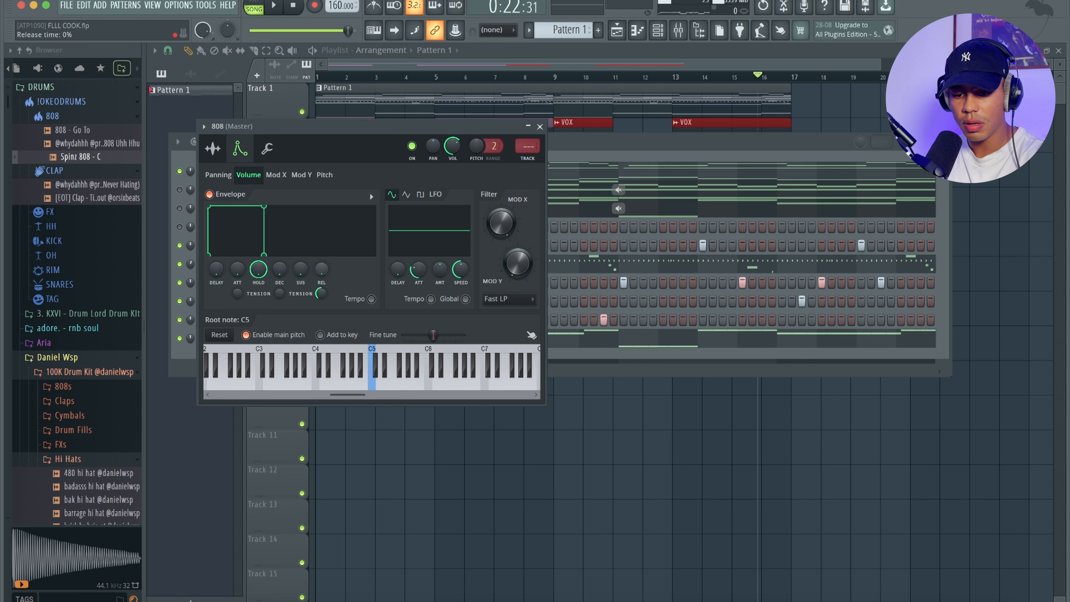
{"action": "left_click", "coordinate": [540, 126]}
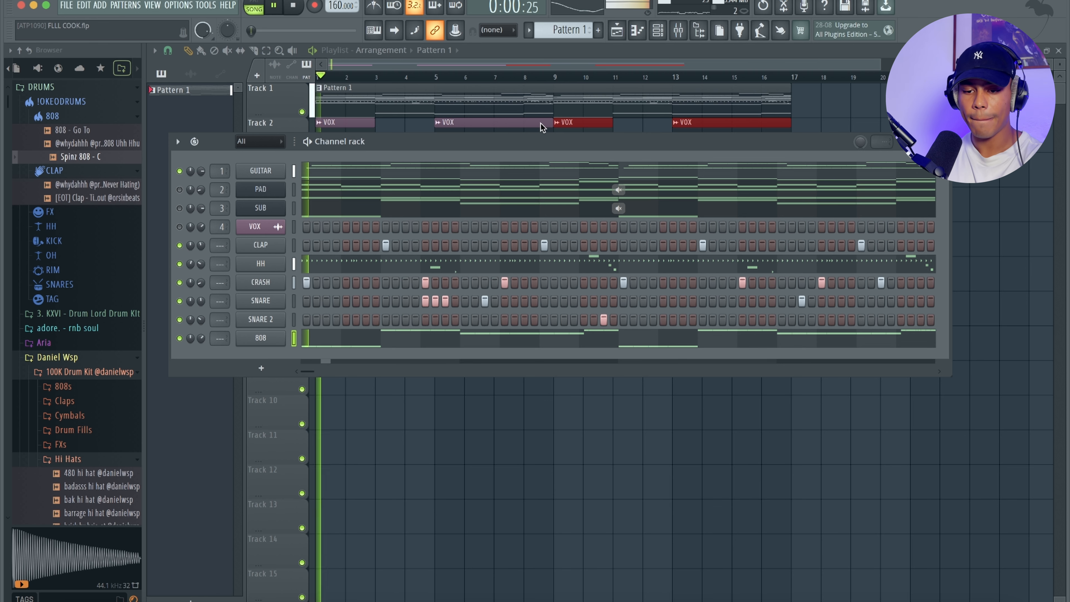
{"action": "key", "text": "space"}
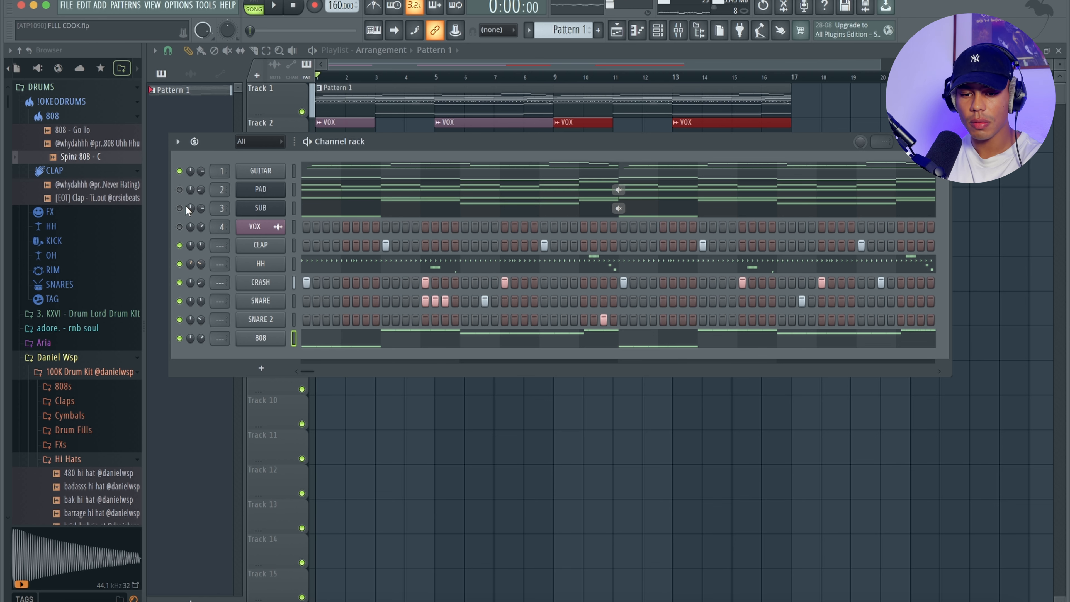
Step: Unmute all channels except SUB, play the arrangement, and save the project
{"action": "right_click", "coordinate": [180, 208]}
{"action": "left_click", "coordinate": [179, 208]}
{"action": "key", "text": "space"}
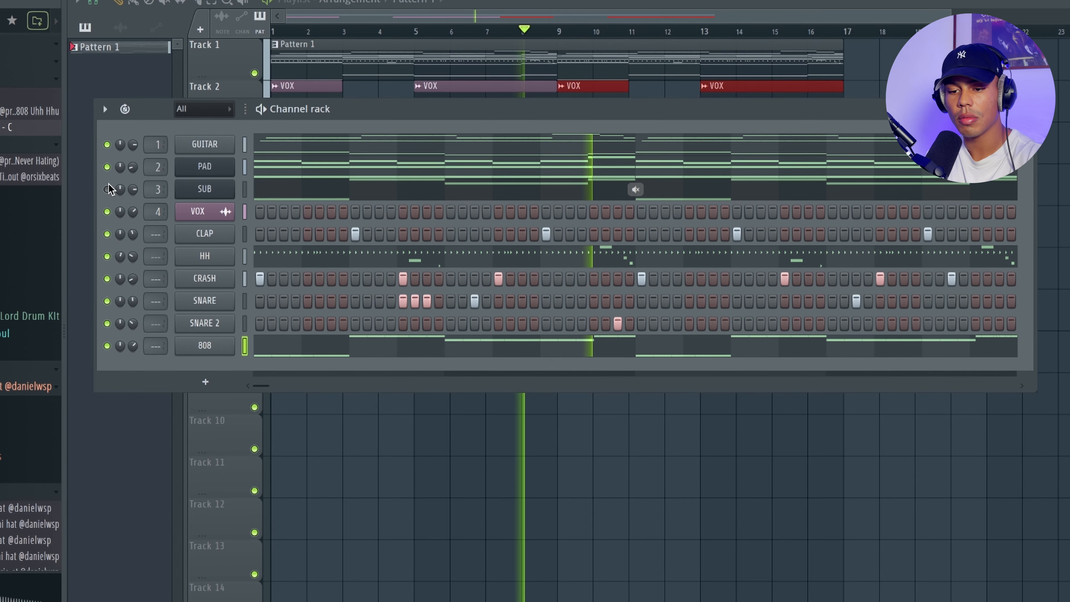
{"action": "key", "text": "space"}
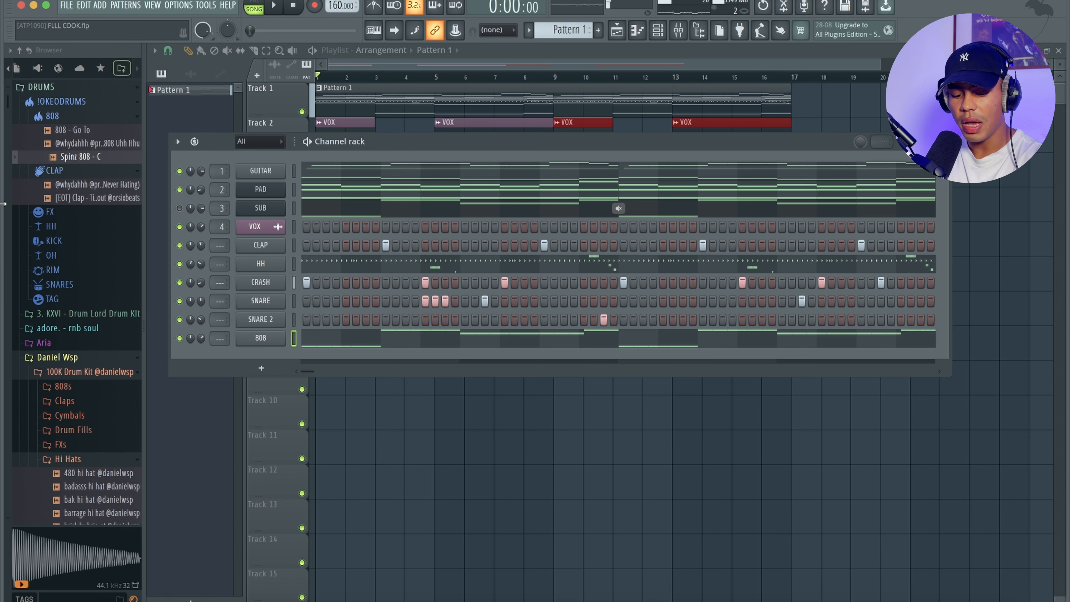
{"action": "key", "text": "ctrl+s"}
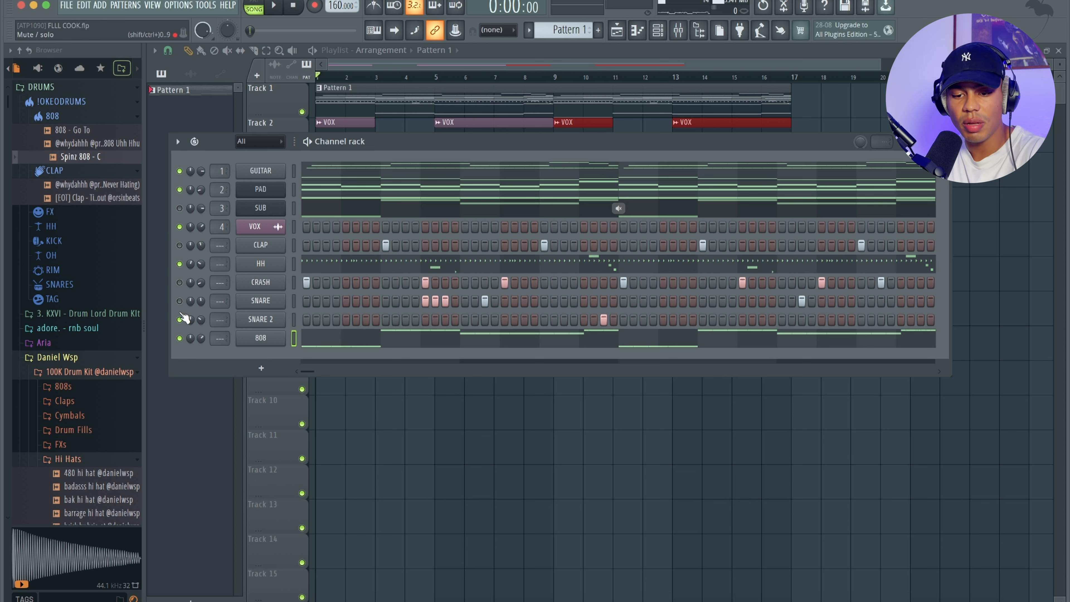
Step: Mute the 808 channel and add the My Fav Stomp sample from the drum kit's Percs folder as a new channel
{"action": "left_click", "coordinate": [179, 338]}
{"action": "scroll", "coordinate": [84, 295], "scroll_direction": "down", "scroll_amount": 15}
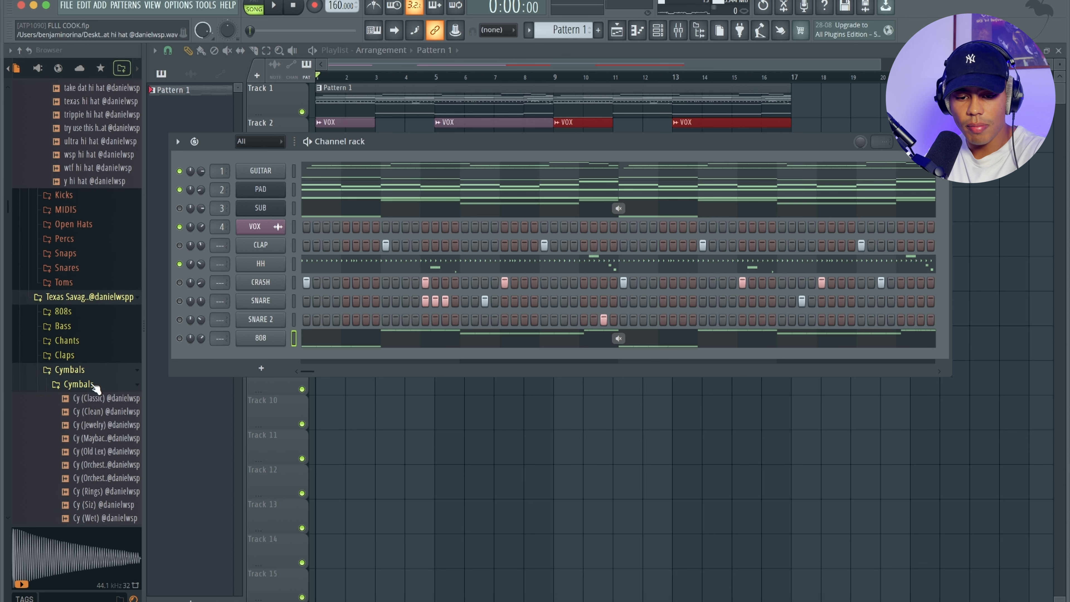
{"action": "left_click", "coordinate": [72, 243]}
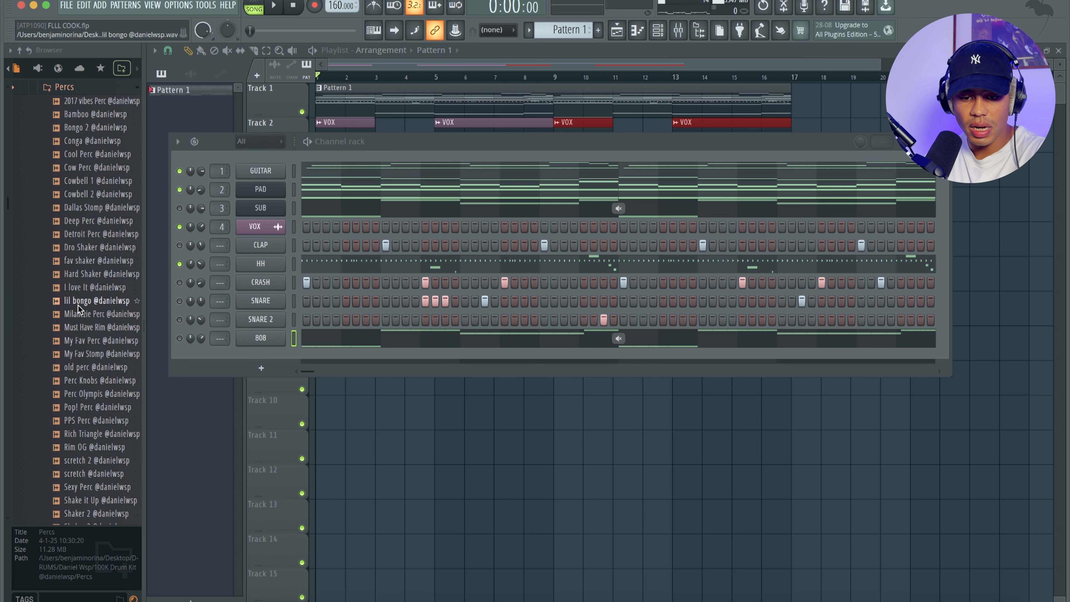
{"action": "scroll", "coordinate": [78, 309], "scroll_direction": "down", "scroll_amount": 3}
{"action": "left_click", "coordinate": [84, 243]}
{"action": "left_click_drag", "start_coordinate": [84, 242], "coordinate": [286, 371]}
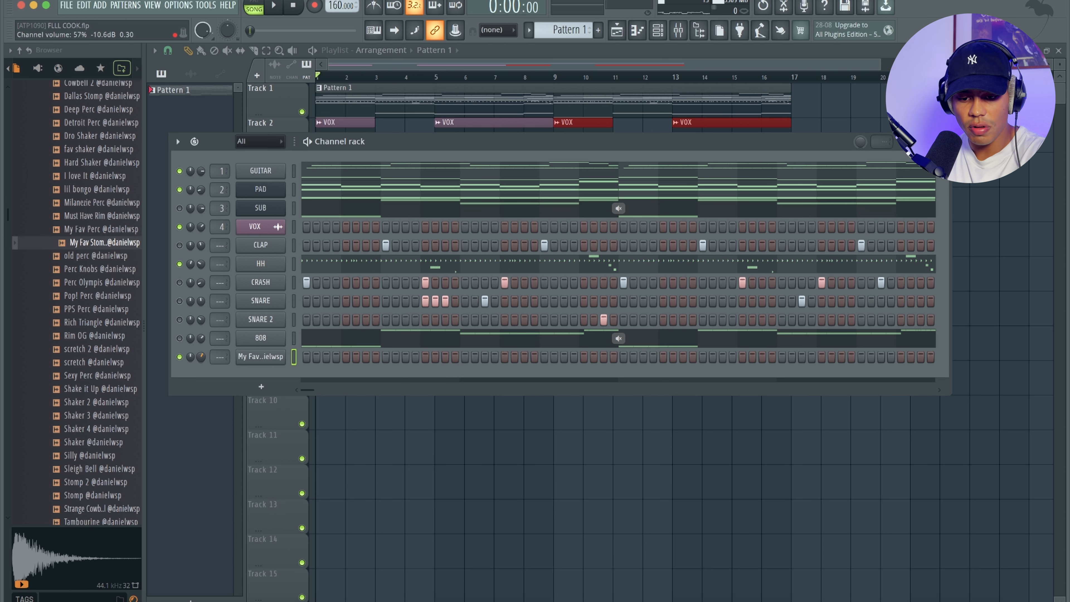
Step: Place stomp hits on steps 1 and 13 of the pattern while listening to the arrangement
{"action": "key", "text": "space"}
{"action": "left_click", "coordinate": [306, 357]}
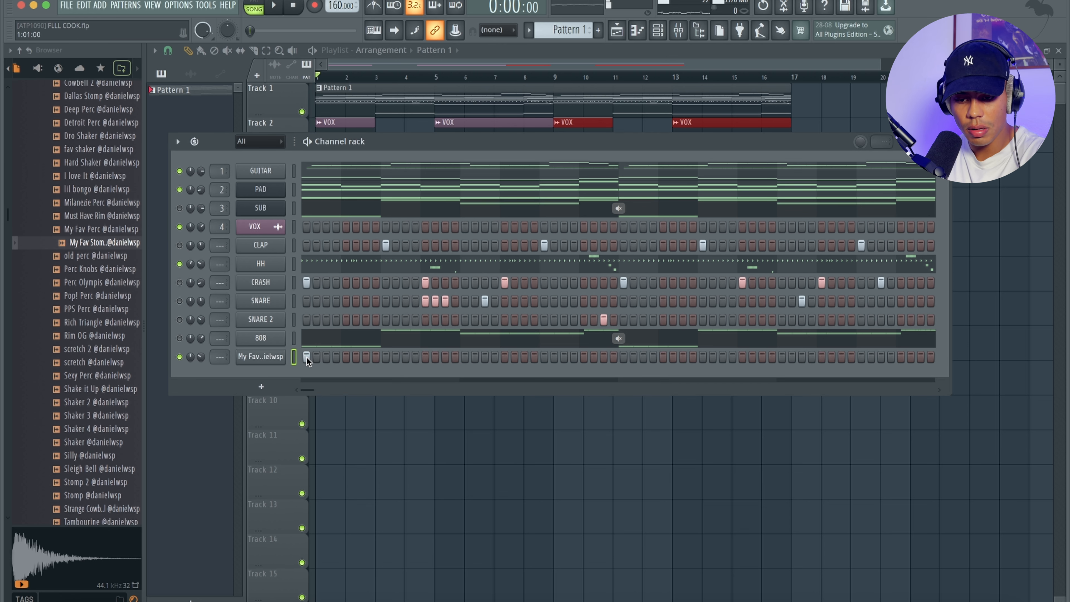
{"action": "left_click", "coordinate": [406, 359]}
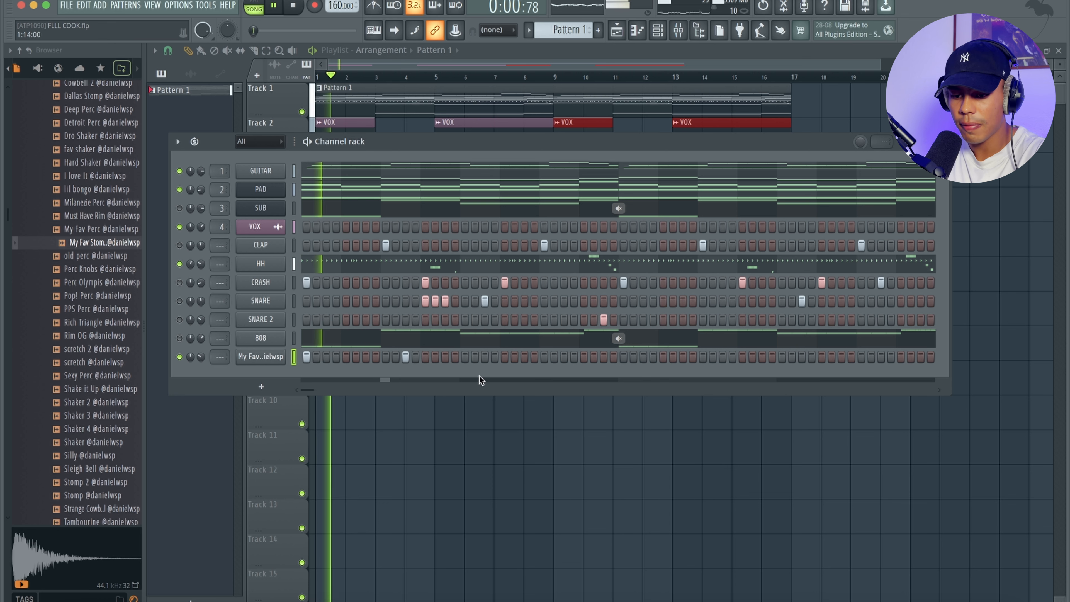
{"action": "left_click", "coordinate": [406, 356]}
{"action": "left_click", "coordinate": [425, 357]}
{"action": "key", "text": "space"}
{"action": "key", "text": "space"}
Step: Add more stomp hits on steps 33, 45, 53 and 59 during playback, and stop the playback
{"action": "left_click", "coordinate": [623, 358]}
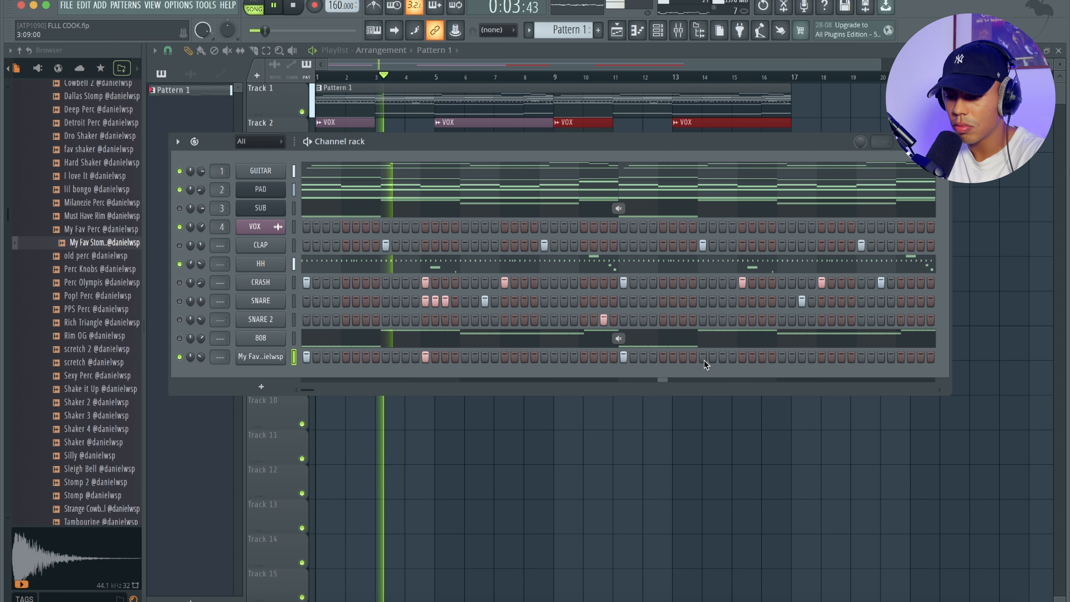
{"action": "left_click", "coordinate": [742, 357]}
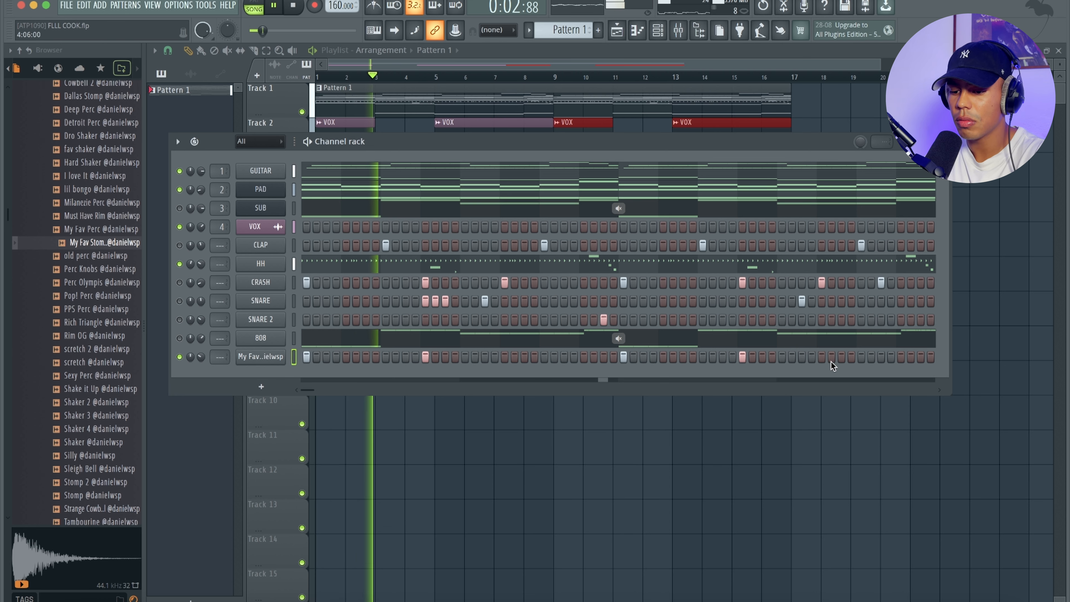
{"action": "left_click", "coordinate": [801, 358]}
{"action": "right_click", "coordinate": [802, 358]}
{"action": "left_click", "coordinate": [821, 359]}
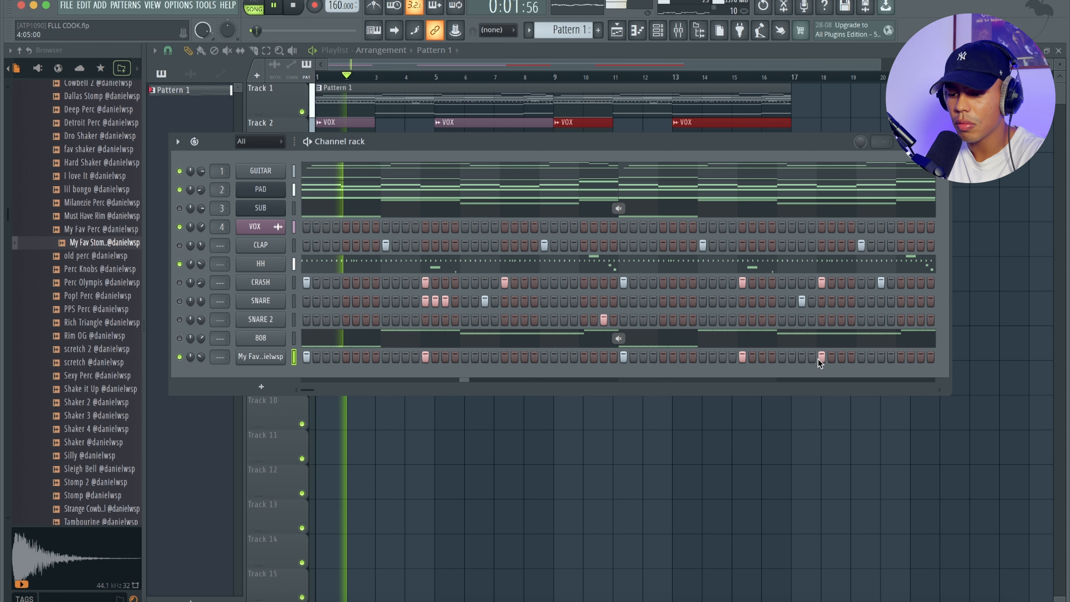
{"action": "left_click", "coordinate": [880, 358]}
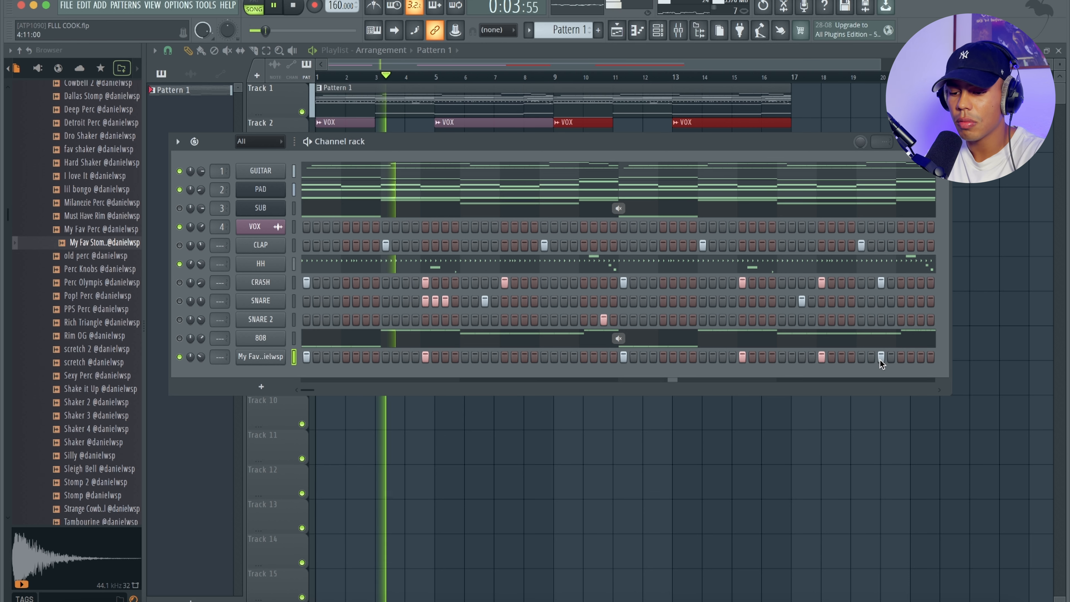
{"action": "key", "text": "space"}
Step: Open the stomp channel's piano roll and duplicate its first four bars of notes into bars 5 to 8
{"action": "right_click", "coordinate": [269, 359]}
{"action": "left_click", "coordinate": [295, 359]}
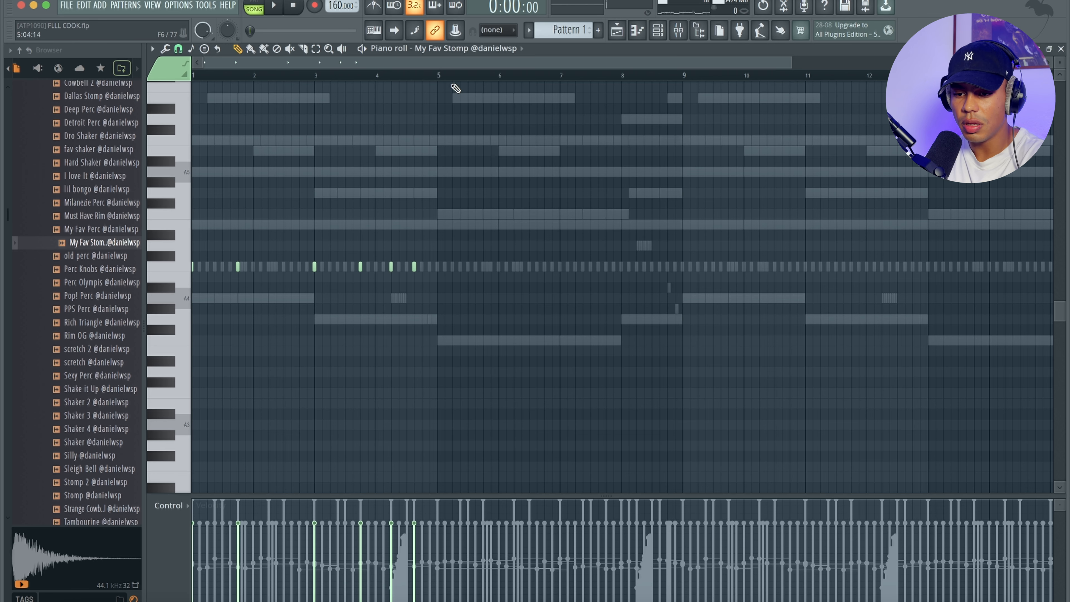
{"action": "left_click_drag", "start_coordinate": [438, 79], "coordinate": [3, 88]}
{"action": "key", "text": "ctrl+b"}
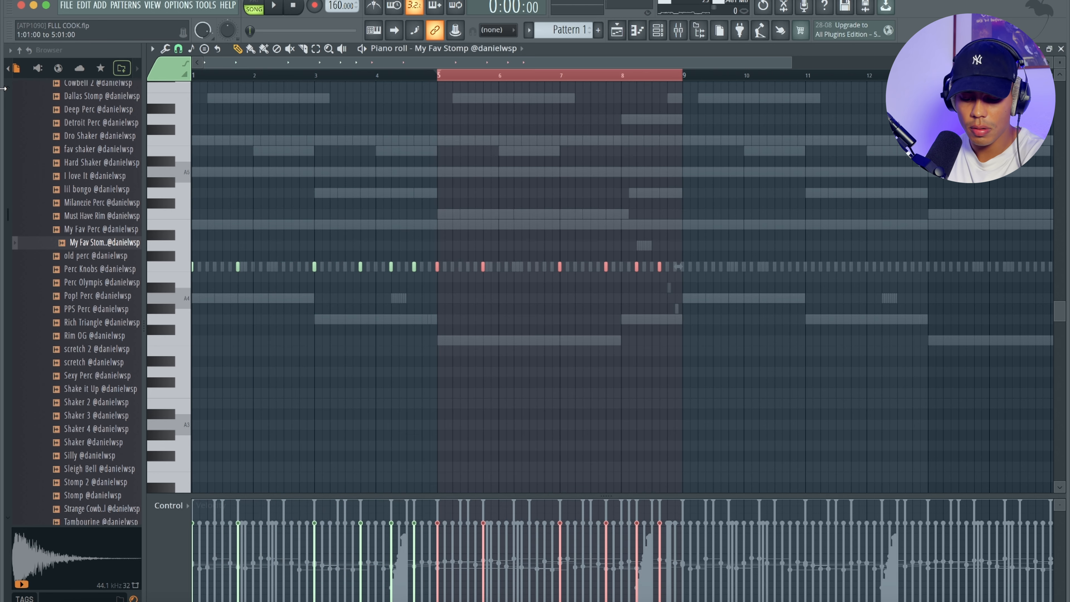
Step: Play the stomp notes and add an extra hit early in bar 8 of the piano roll
{"action": "key", "text": "ctrl+a"}
{"action": "key", "text": "space"}
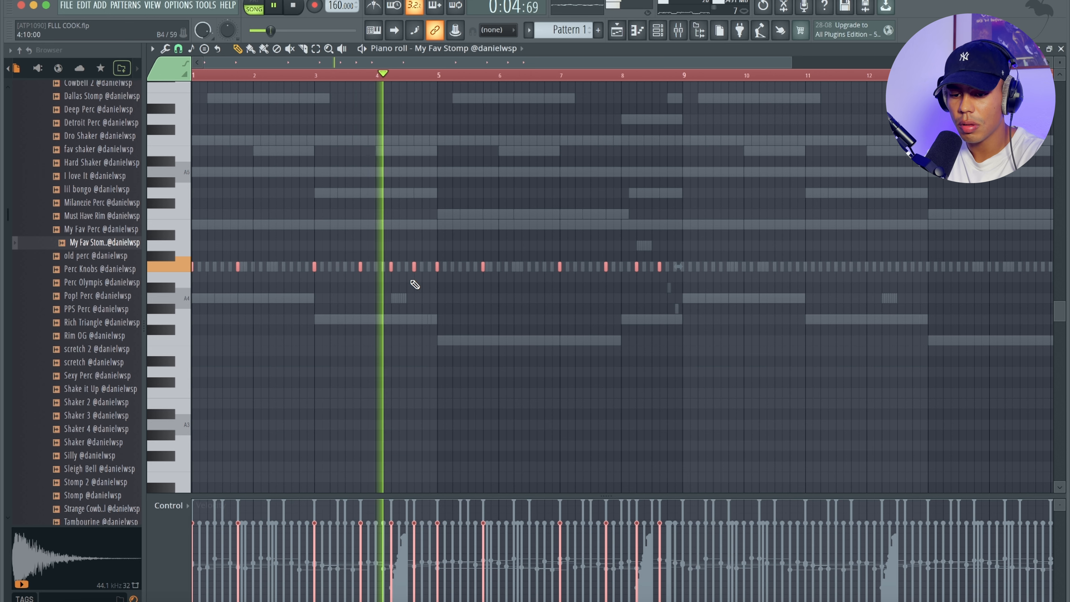
{"action": "scroll", "coordinate": [497, 282], "scroll_direction": "up", "scroll_amount": 2}
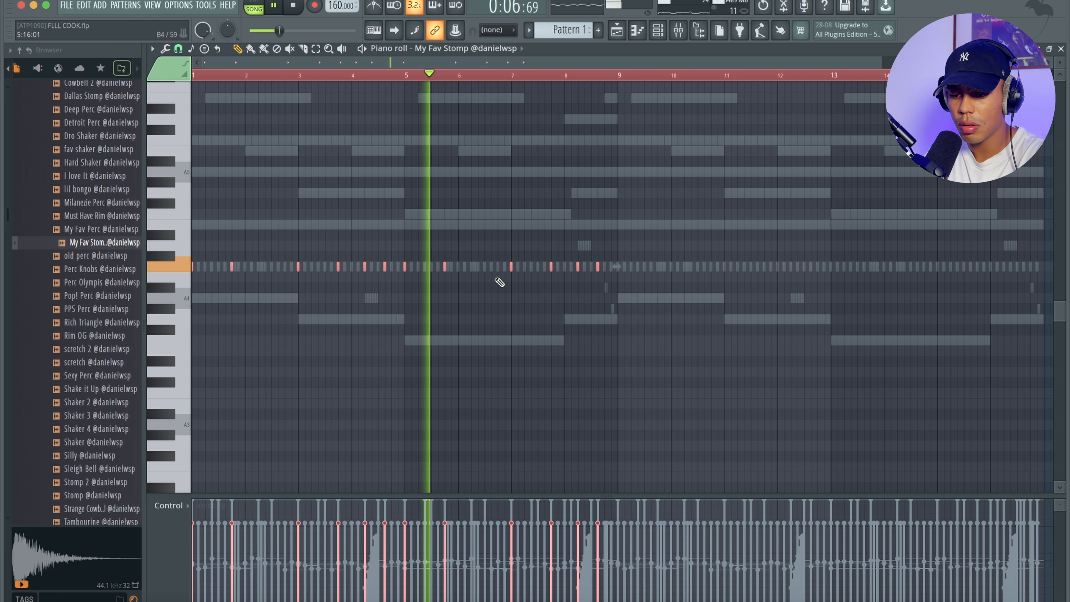
{"action": "left_click", "coordinate": [617, 267]}
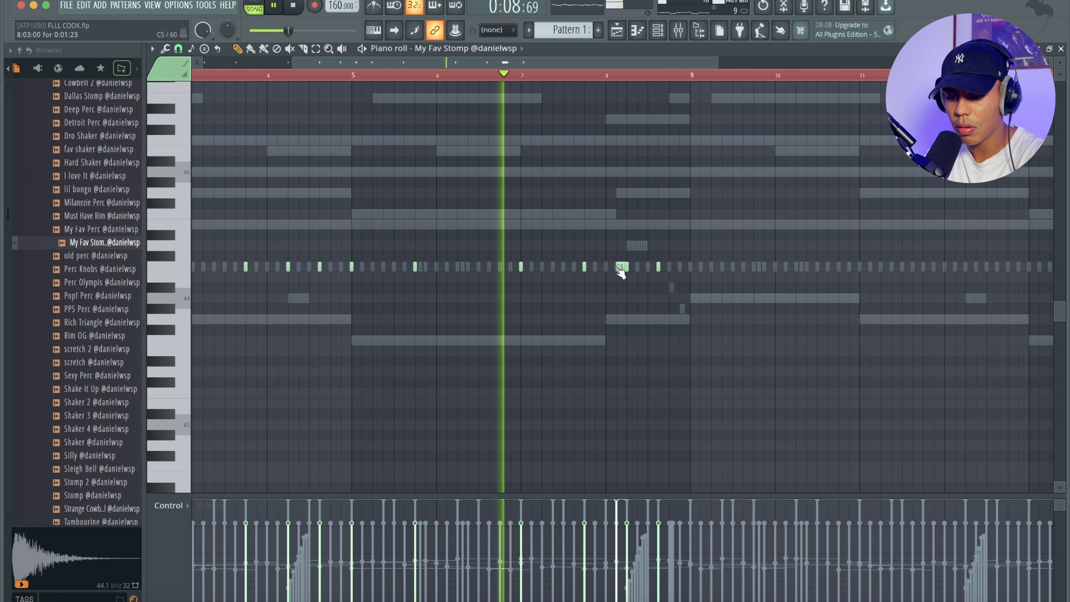
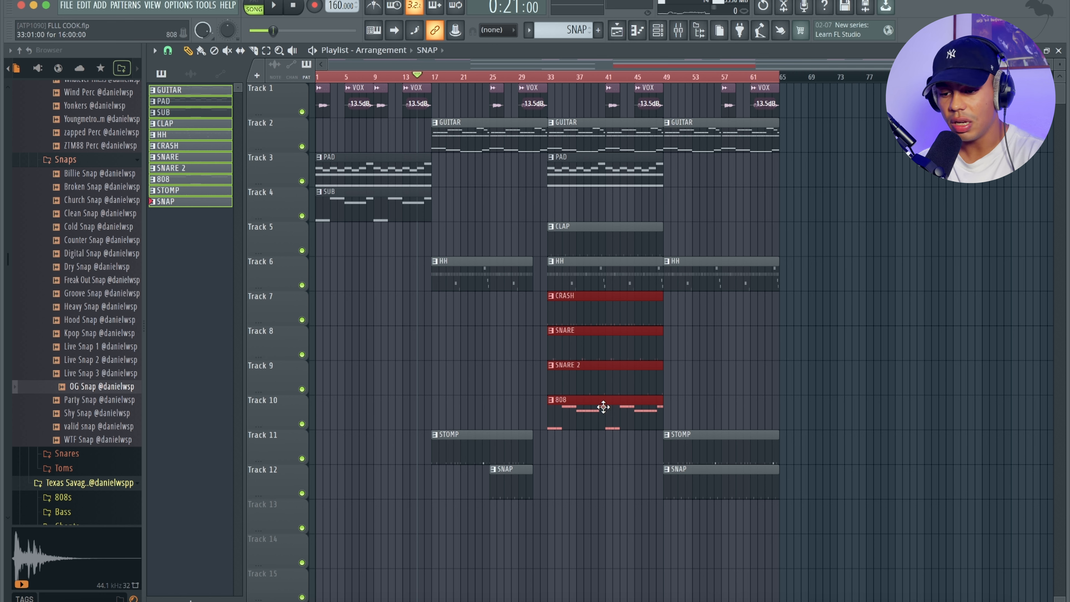
Step: Copy the CLAP, CRASH, SNARE, SNARE 2 and 808 clips into bars 57 to 64, and delete the copied CLAP
{"action": "left_click", "coordinate": [604, 240], "text": "ctrl"}
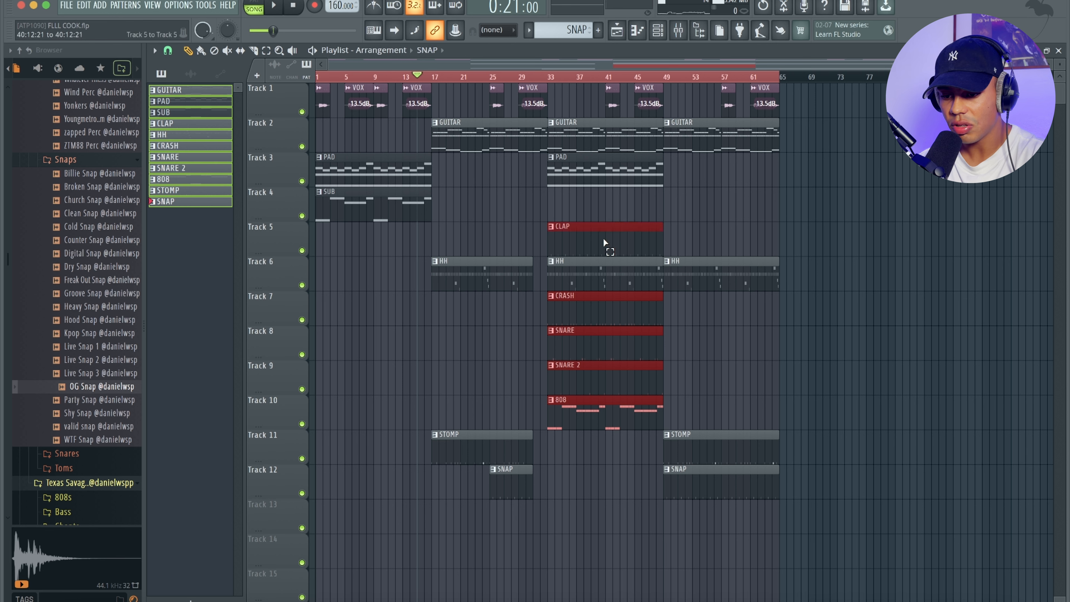
{"action": "left_click_drag", "start_coordinate": [571, 246], "coordinate": [718, 249]}
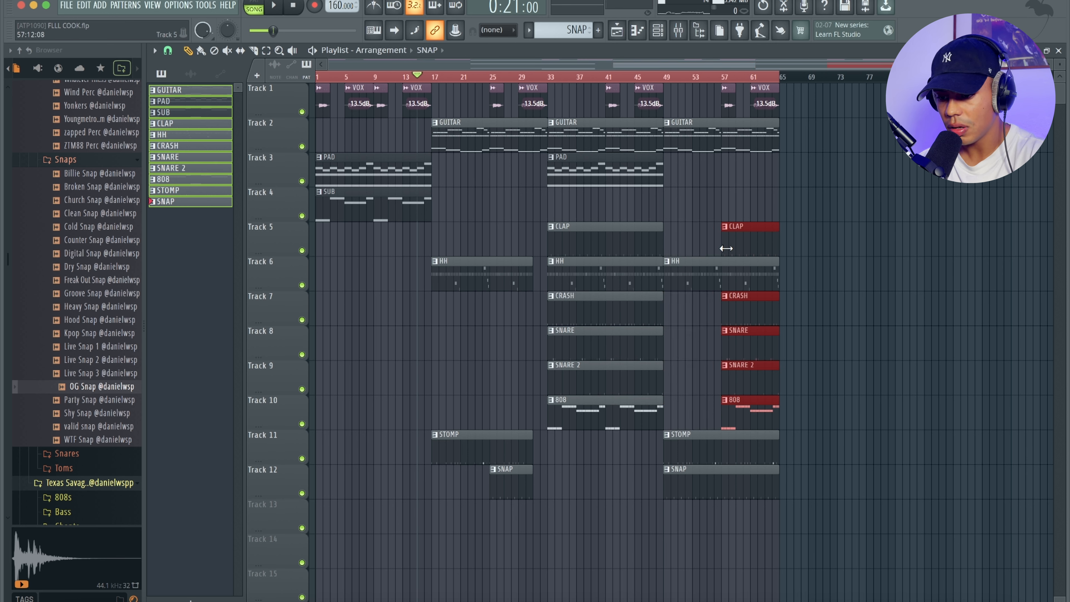
{"action": "right_click", "coordinate": [772, 244]}
Step: Trim the second STOMP and SNAP clips to end at bar 57, copy the PAD into bars 57 to 64, and play from about bar 48
{"action": "left_click_drag", "start_coordinate": [769, 554], "coordinate": [766, 494]}
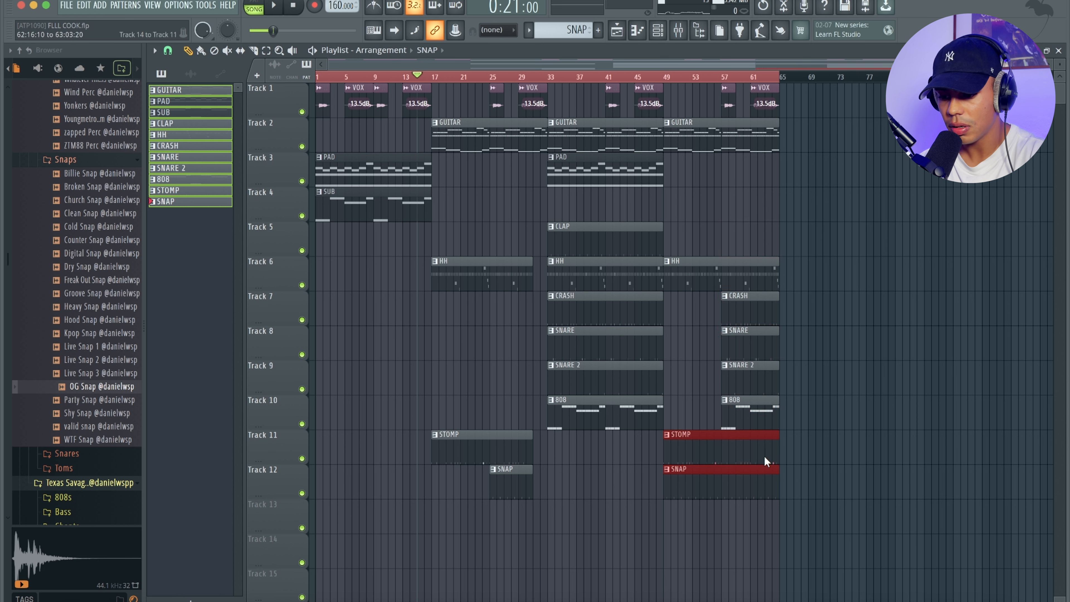
{"action": "left_click_drag", "start_coordinate": [782, 459], "coordinate": [719, 457]}
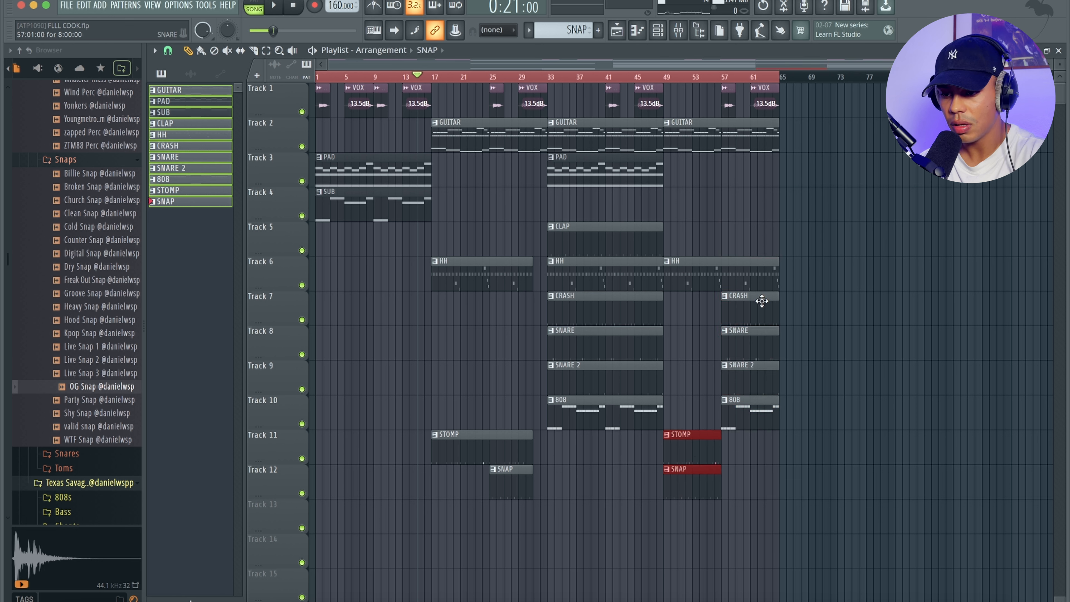
{"action": "left_click_drag", "start_coordinate": [581, 170], "coordinate": [725, 174]}
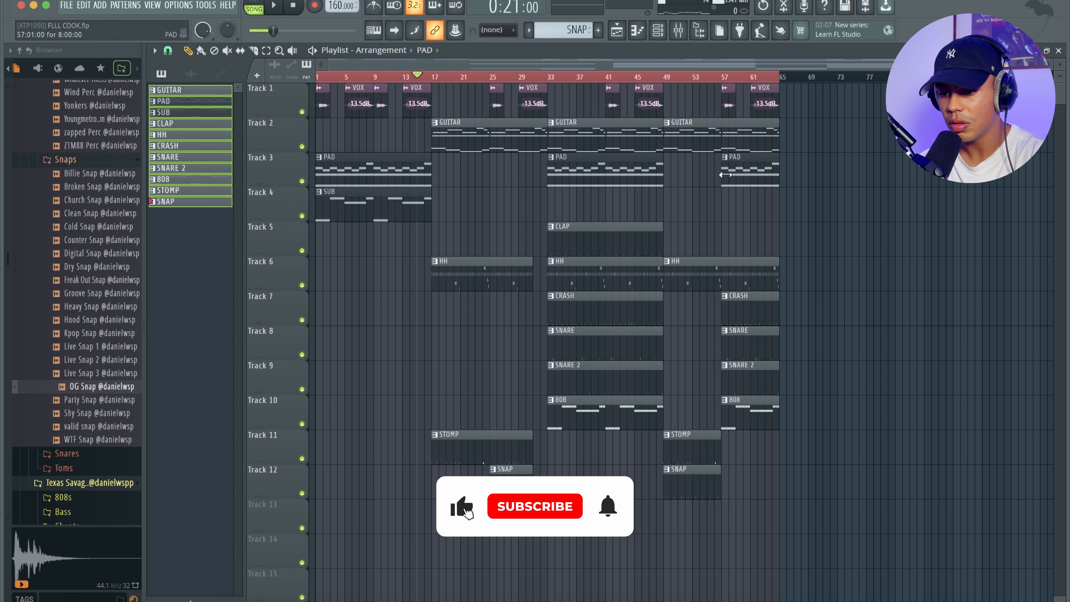
{"action": "left_click", "coordinate": [661, 77]}
{"action": "key", "text": "space"}
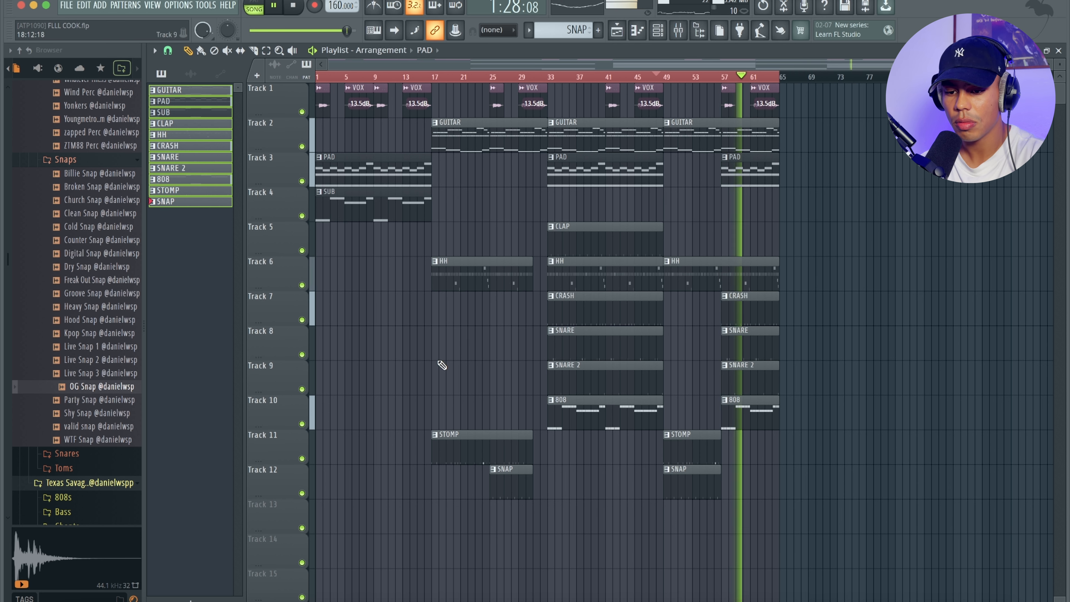
Step: Move the opening VOX, PAD and SUB clips from bar 1 to bar 65, keeping them on their own tracks
{"action": "left_click_drag", "start_coordinate": [418, 251], "coordinate": [373, 114]}
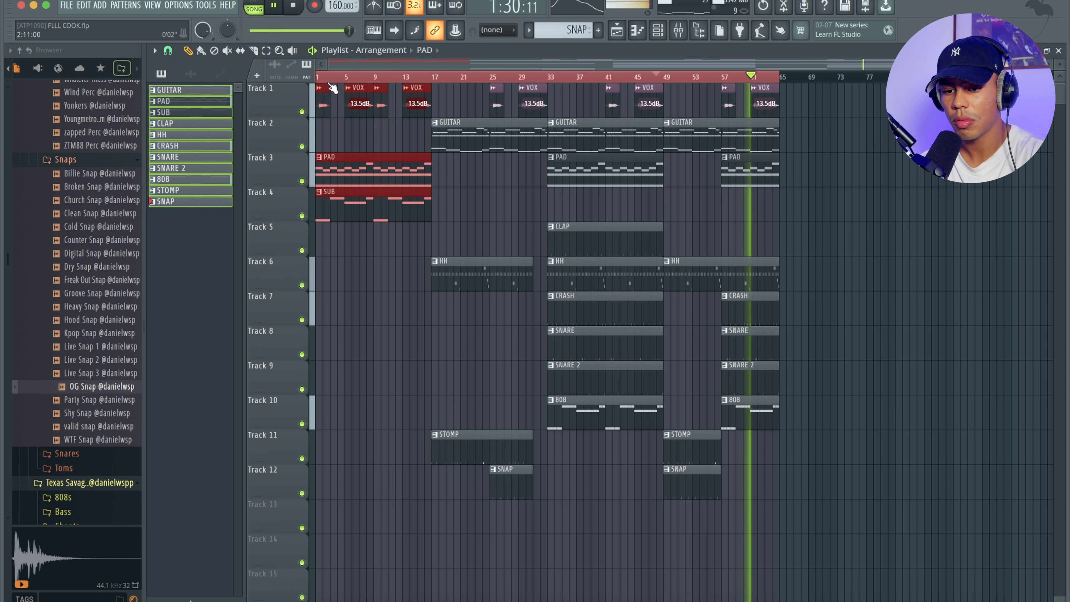
{"action": "left_click_drag", "start_coordinate": [363, 171], "coordinate": [831, 200]}
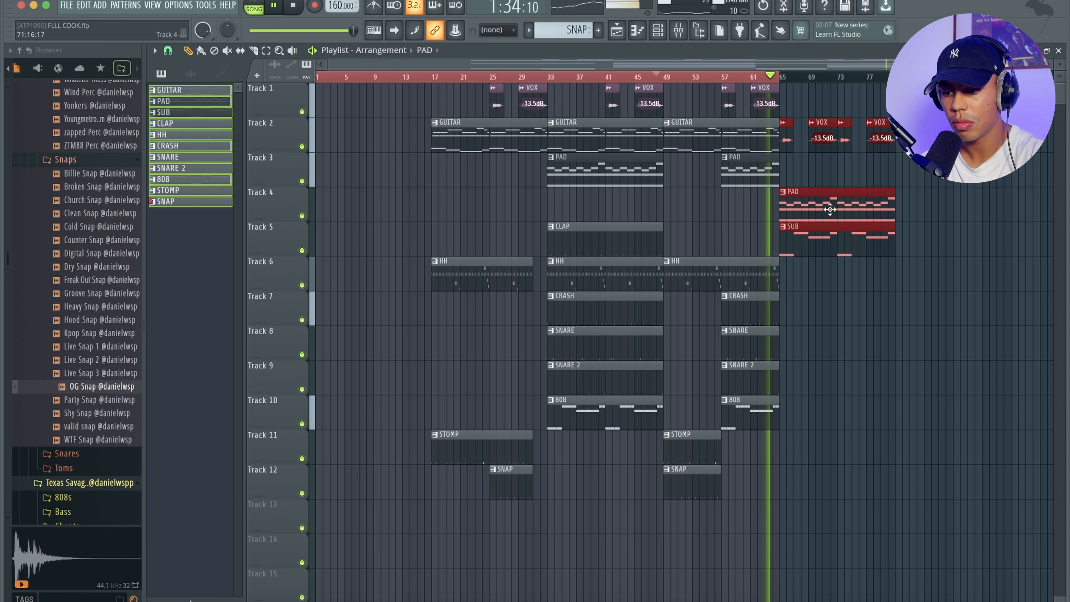
{"action": "left_click", "coordinate": [837, 166]}
{"action": "key", "text": "ctrl+a"}
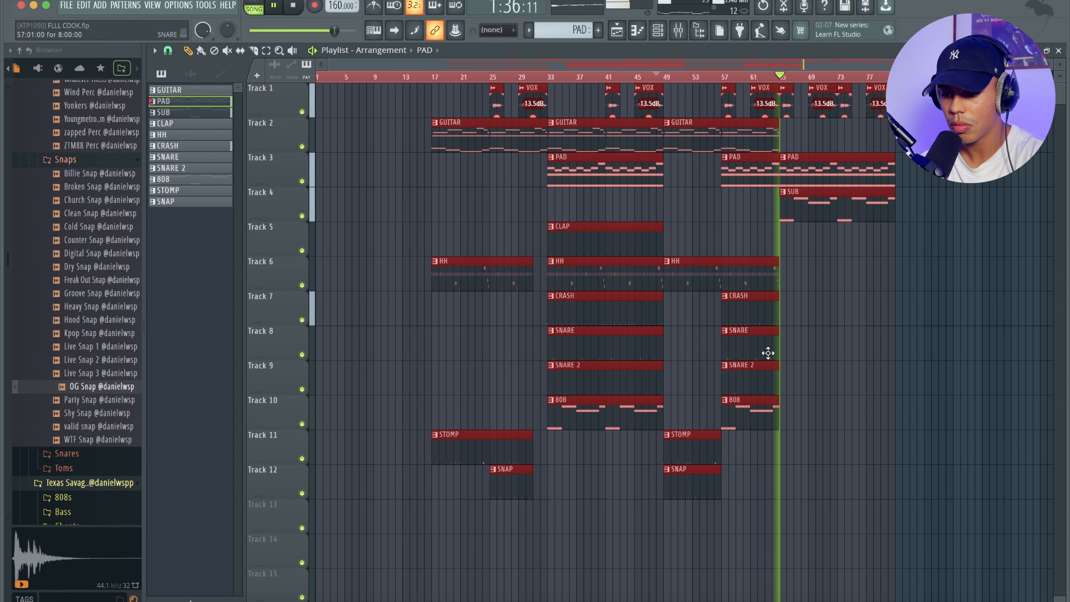
Step: Copy the CLAP, HH, CRASH, SNARE, SNARE 2 and 808 clips from bar 33 to bar 65, and stop the playback
{"action": "left_click", "coordinate": [652, 462]}
{"action": "left_click_drag", "start_coordinate": [652, 462], "coordinate": [838, 254]}
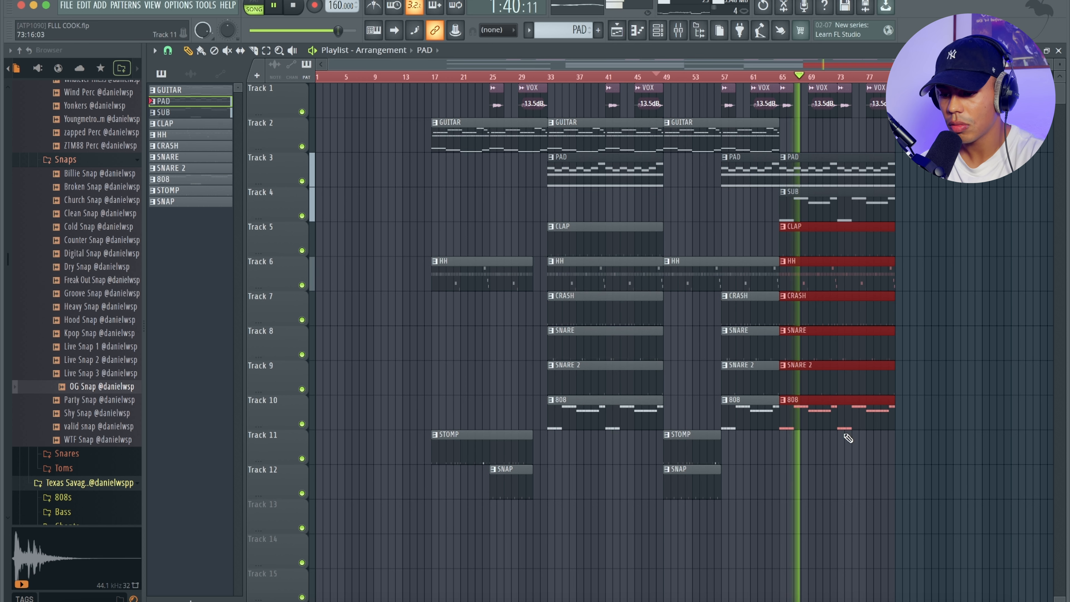
{"action": "left_click", "coordinate": [782, 212]}
{"action": "key", "text": "space"}
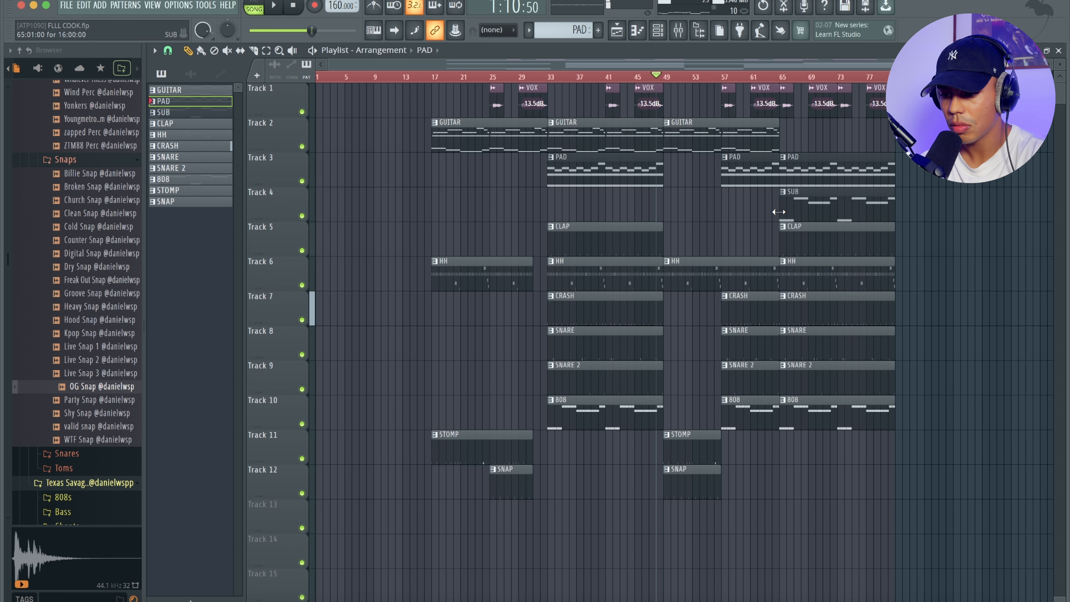
Step: Trim the SUB clip to start at bar 69 and the copied drum and 808 clips to end at bar 69
{"action": "left_click_drag", "start_coordinate": [805, 213], "coordinate": [811, 213]}
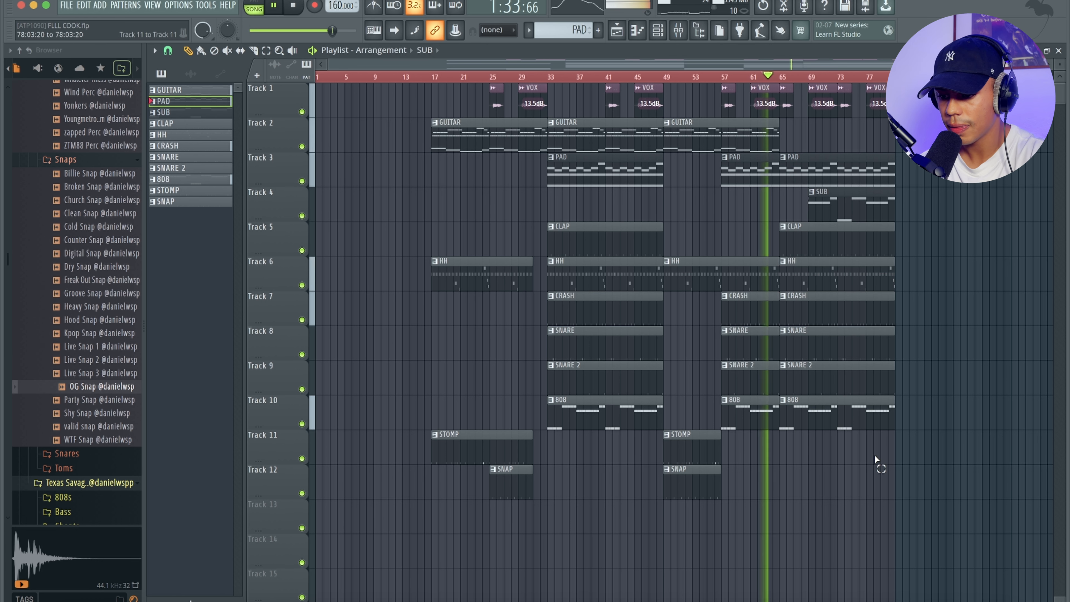
{"action": "left_click_drag", "start_coordinate": [875, 461], "coordinate": [815, 246]}
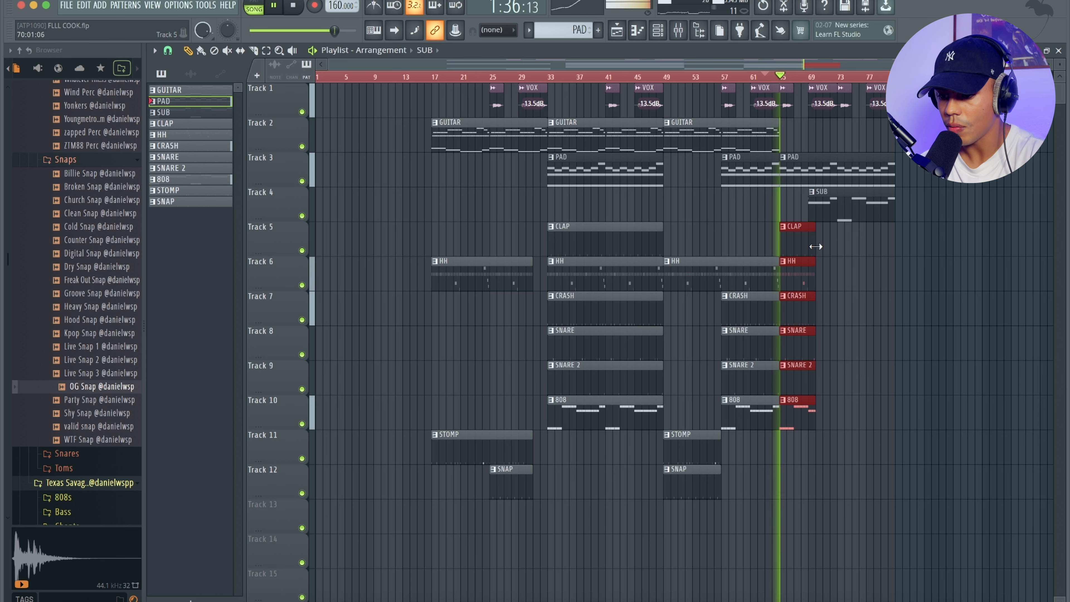
{"action": "scroll", "coordinate": [833, 244], "scroll_direction": "up", "scroll_amount": 2, "text": "ctrl"}
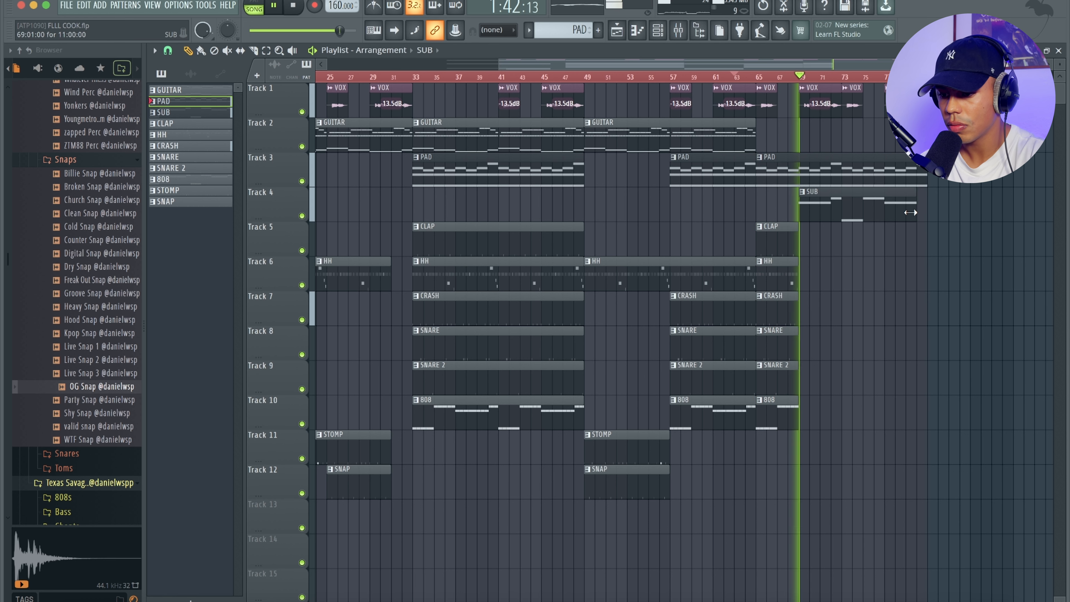
Step: Shorten the last SUB and PAD clips to end at bar 73, and remove the VOX clips beyond that bar
{"action": "left_click_drag", "start_coordinate": [910, 213], "coordinate": [841, 213]}
{"action": "left_click_drag", "start_coordinate": [908, 172], "coordinate": [841, 173]}
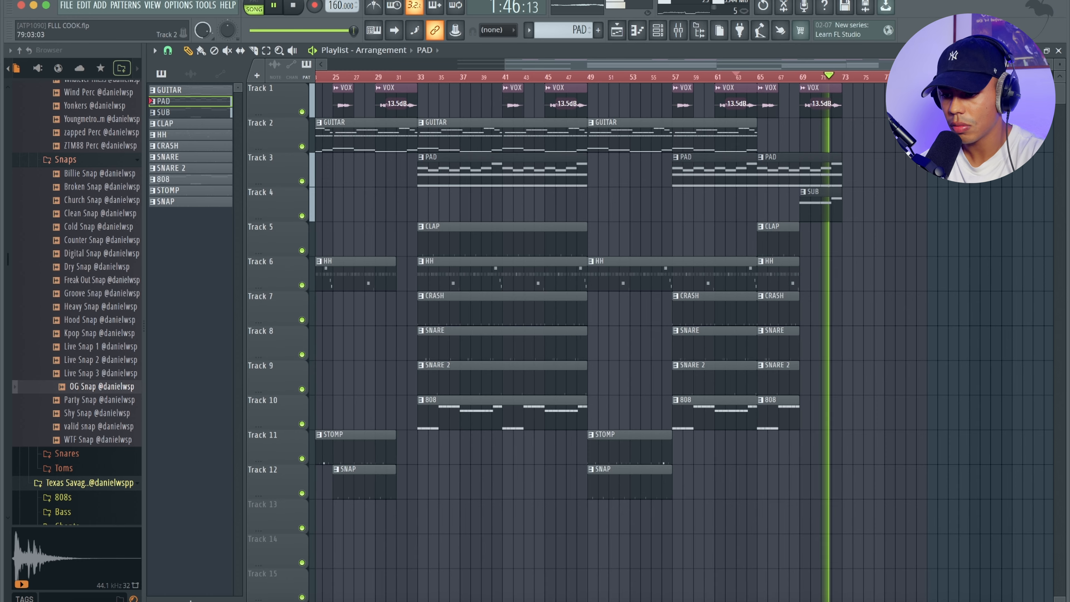
{"action": "scroll", "coordinate": [763, 241], "scroll_direction": "down", "scroll_amount": 2, "text": "ctrl"}
{"action": "key", "text": "space"}
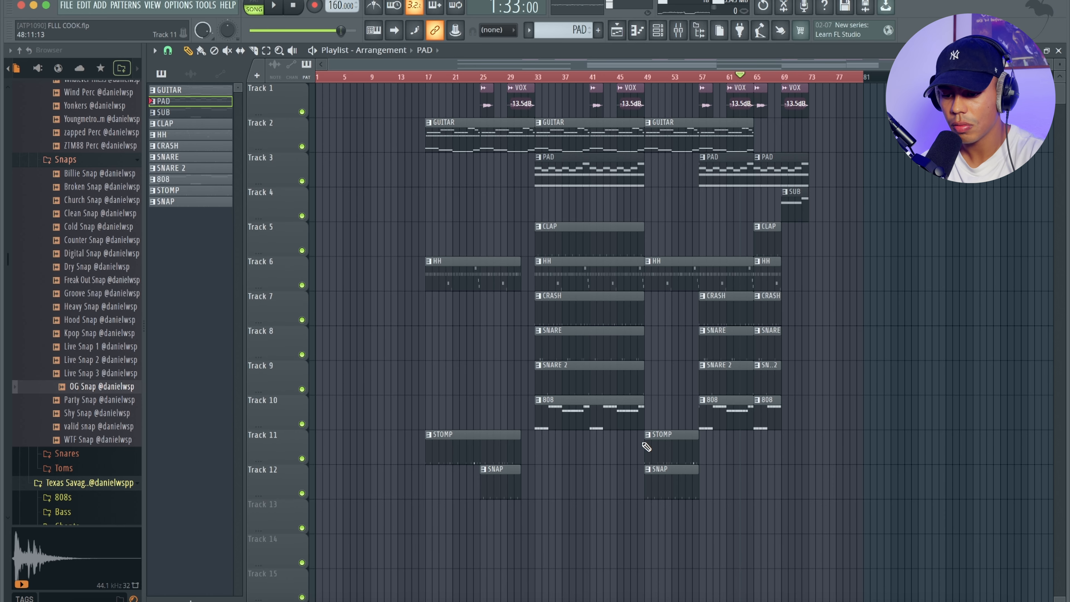
Step: Copy all clips of the section in bars 33 to 48 to bar 73, and play the transition from about bar 72
{"action": "left_click_drag", "start_coordinate": [643, 459], "coordinate": [533, 76]}
{"action": "left_click_drag", "start_coordinate": [576, 141], "coordinate": [839, 126]}
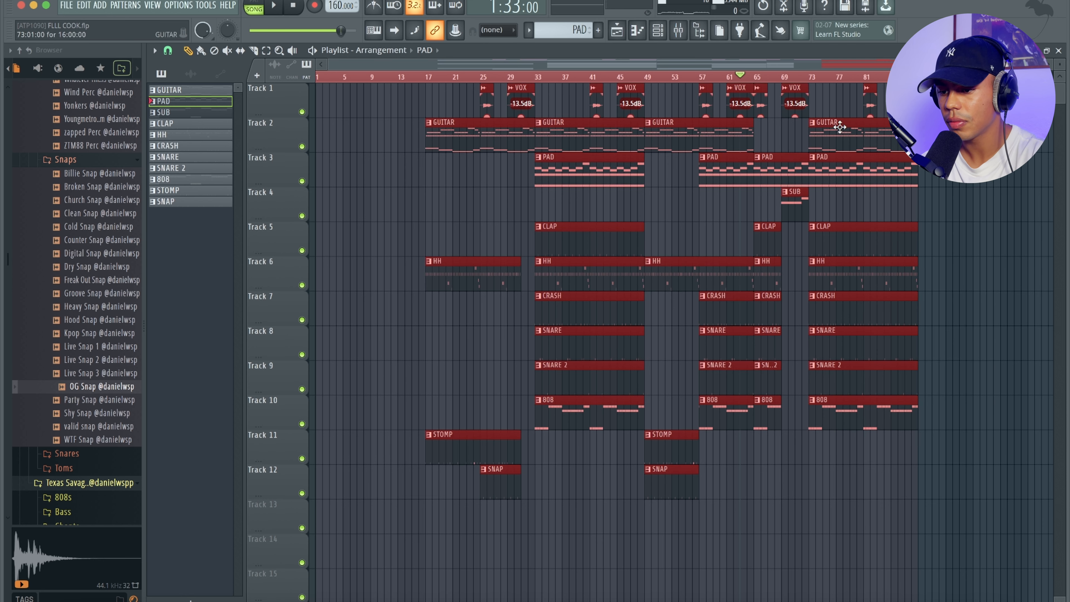
{"action": "left_click", "coordinate": [802, 76]}
{"action": "key", "text": "space"}
{"action": "scroll", "coordinate": [901, 242], "scroll_direction": "right", "scroll_amount": 1}
{"action": "scroll", "coordinate": [901, 242], "scroll_direction": "left", "scroll_amount": 1}
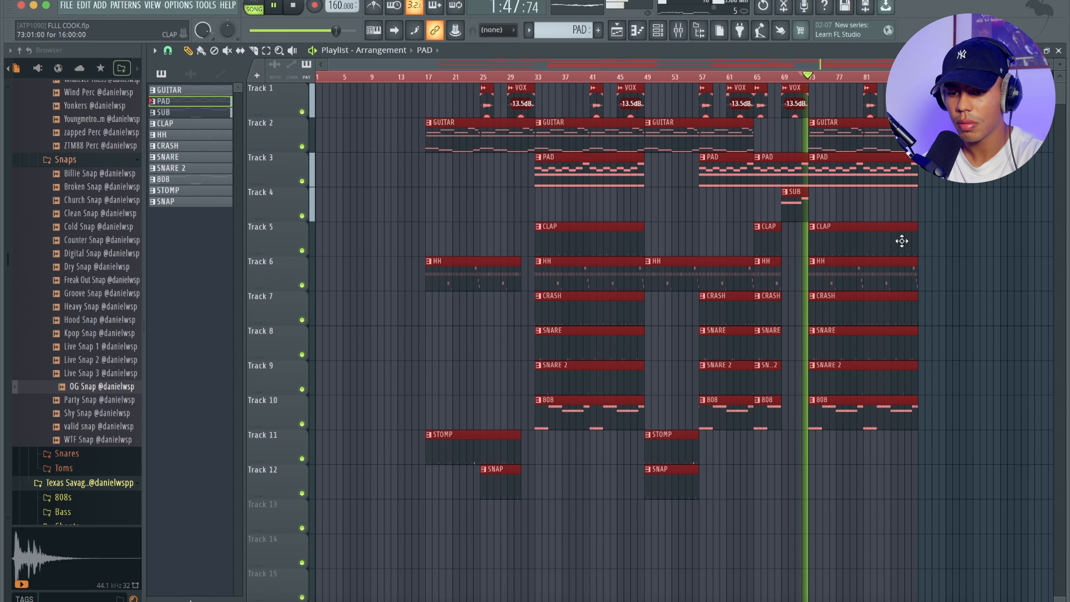
{"action": "scroll", "coordinate": [901, 245], "scroll_direction": "down", "scroll_amount": 2}
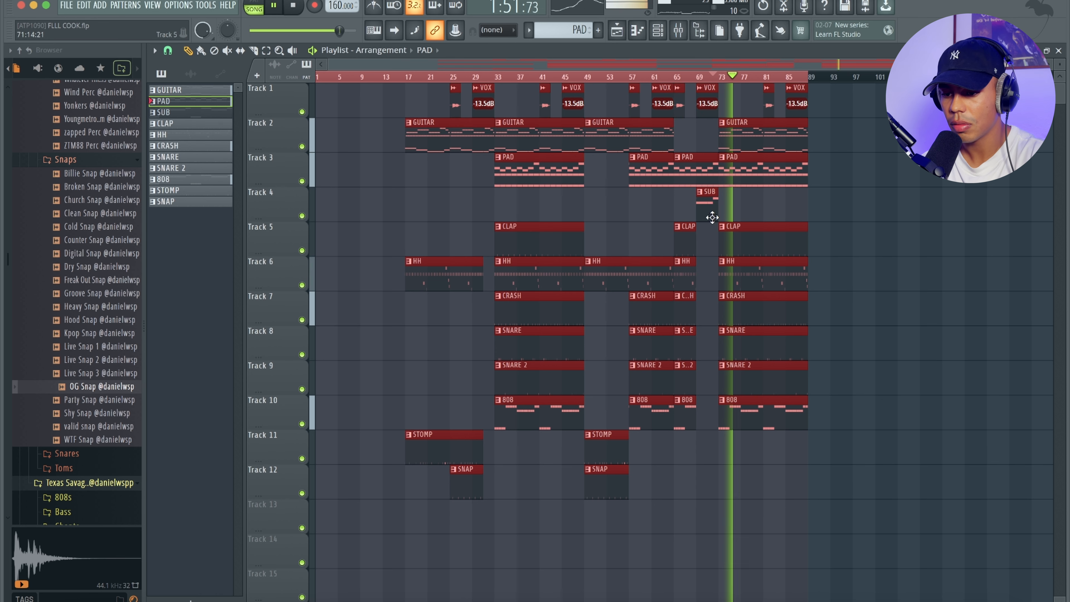
Step: Clear the selection and place a copy of the eight-bar PAD clip at bar 1 on Track 3
{"action": "left_click", "coordinate": [714, 240], "text": "super"}
{"action": "left_click", "coordinate": [700, 171]}
{"action": "left_click", "coordinate": [320, 172]}
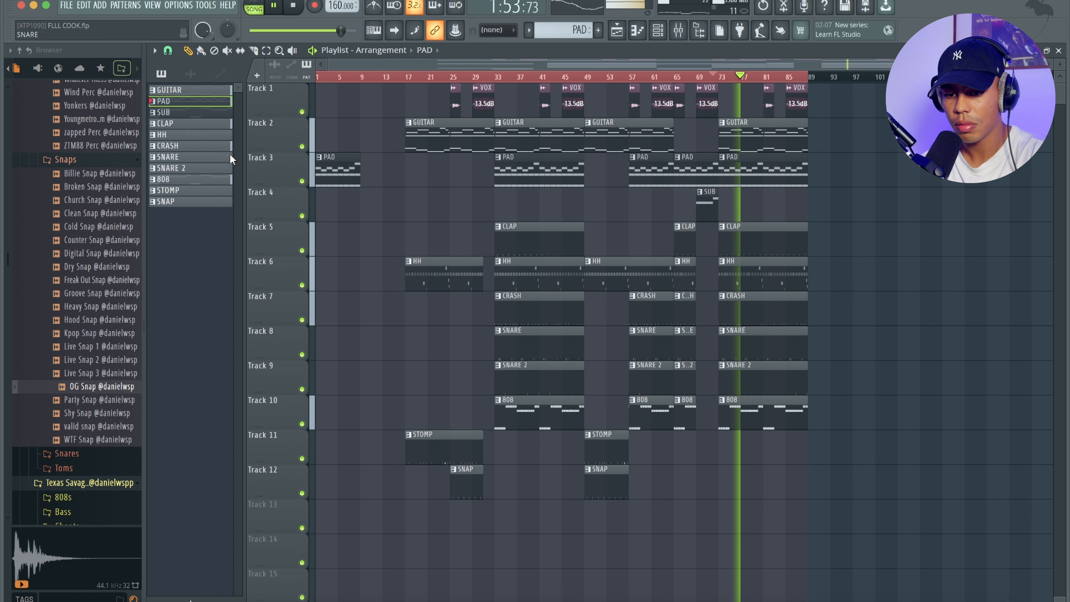
Step: Fill the intro up to bar 17 by extending the PAD clip and adding a SUB clip on Track 4 and VOX clips on Track 1
{"action": "left_click_drag", "start_coordinate": [360, 184], "coordinate": [405, 184]}
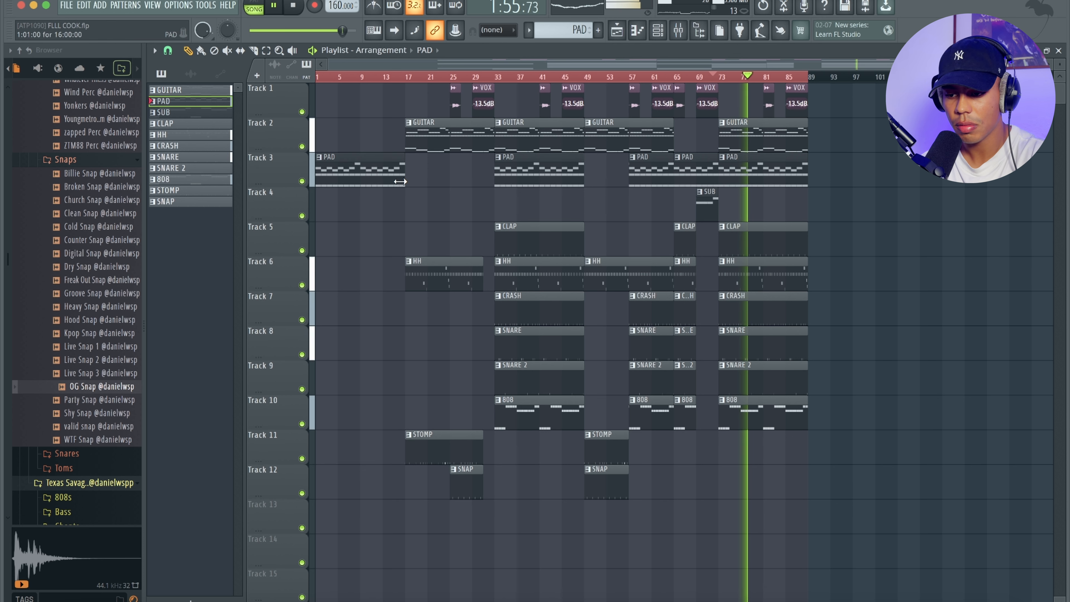
{"action": "left_click", "coordinate": [708, 206]}
{"action": "left_click", "coordinate": [396, 209]}
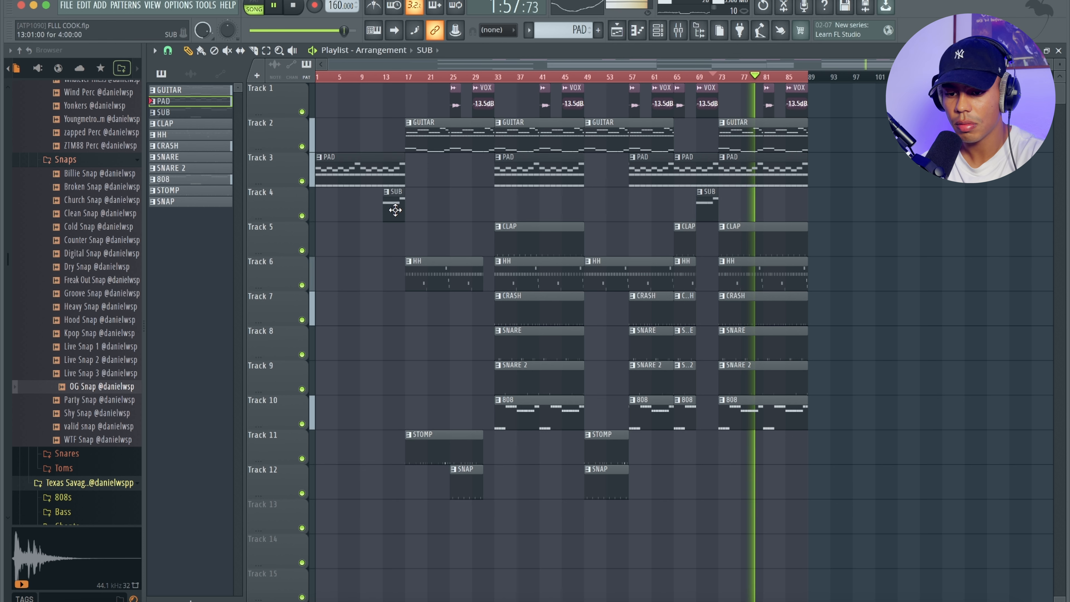
{"action": "left_click_drag", "start_coordinate": [384, 211], "coordinate": [217, 199]}
{"action": "mouse_move", "coordinate": [394, 203]}
{"action": "left_mouse_down"}
{"action": "mouse_move", "coordinate": [349, 204]}
{"action": "mouse_move", "coordinate": [405, 204]}
{"action": "left_mouse_up"}
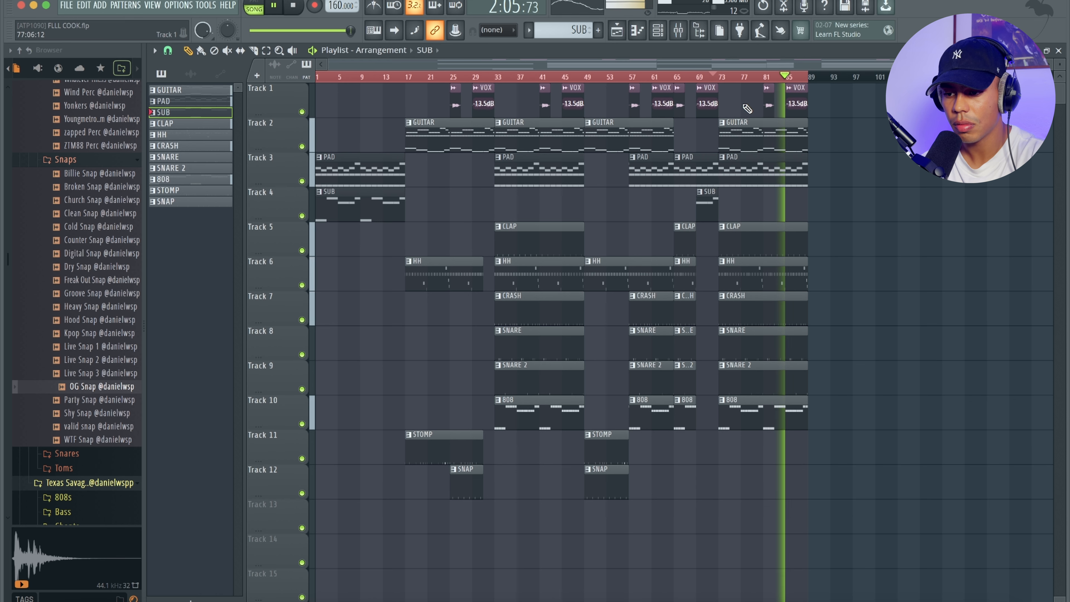
{"action": "left_click_drag", "start_coordinate": [843, 111], "coordinate": [396, 108]}
{"action": "key", "text": "space"}
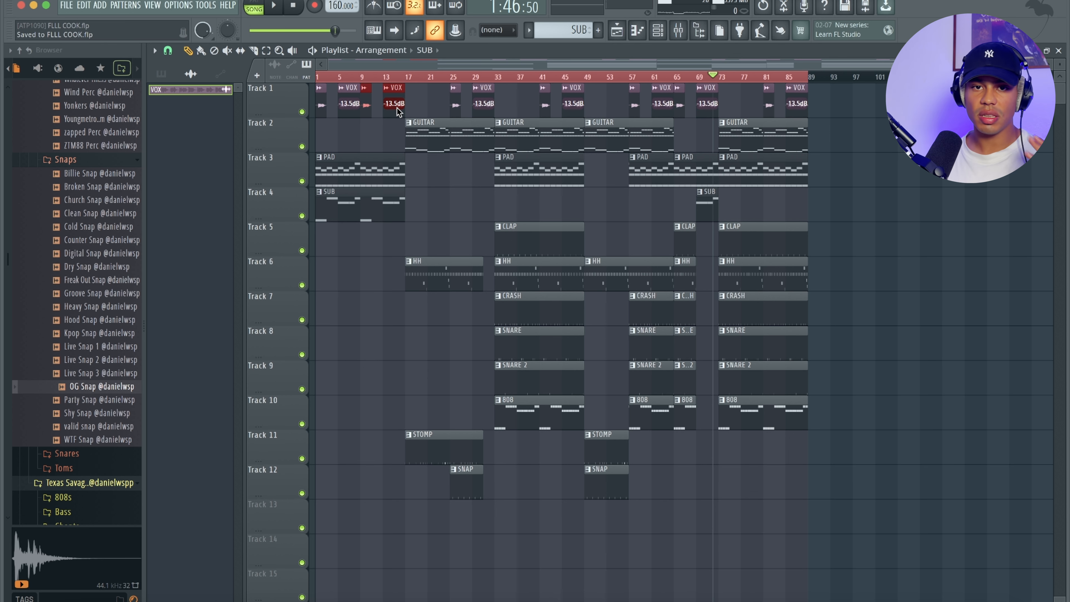
Step: Place the OKEO TAG sample from the TAG folder at bar 5 on Track 13, and play the arrangement from there
{"action": "scroll", "coordinate": [126, 253], "scroll_direction": "up", "scroll_amount": 15}
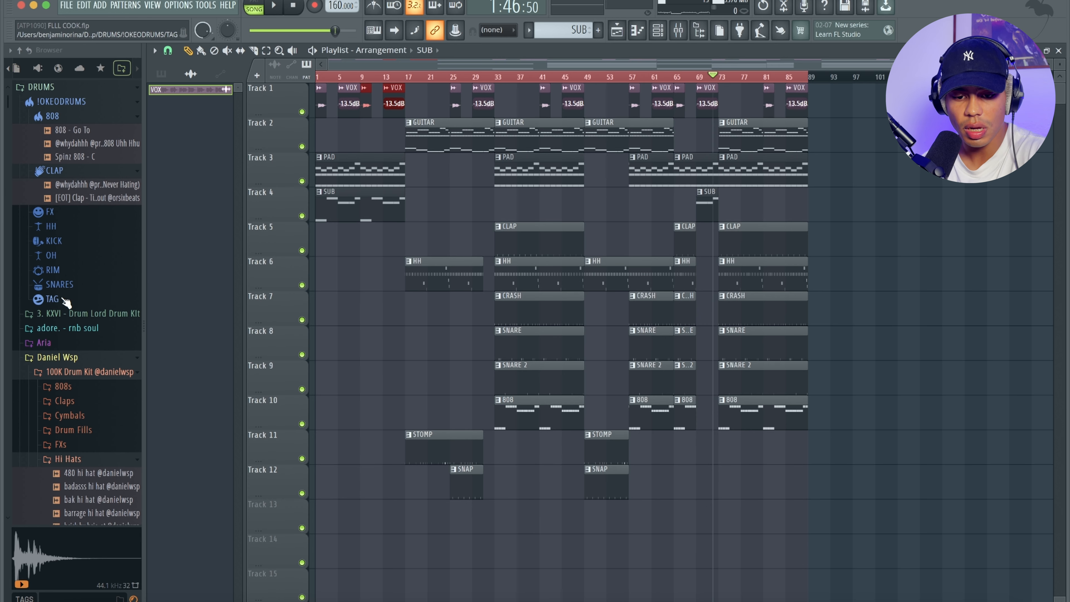
{"action": "left_click", "coordinate": [65, 299]}
{"action": "left_click_drag", "start_coordinate": [75, 313], "coordinate": [341, 515]}
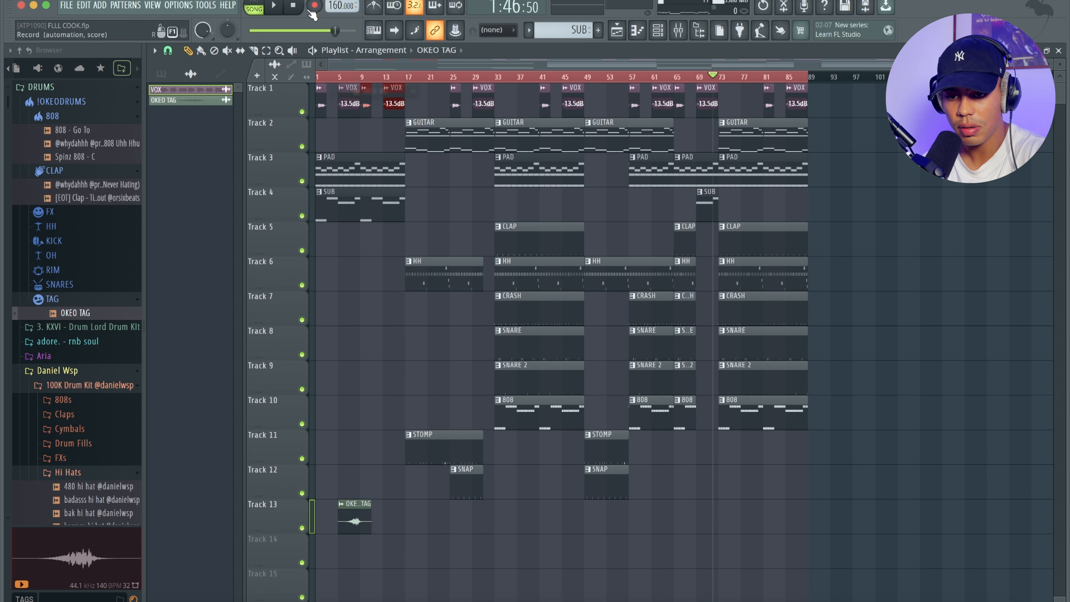
{"action": "left_click", "coordinate": [338, 77]}
{"action": "key", "text": "space"}
{"action": "scroll", "coordinate": [353, 279], "scroll_direction": "up", "scroll_amount": 4}
{"action": "scroll", "coordinate": [375, 442], "scroll_direction": "left", "scroll_amount": 2}
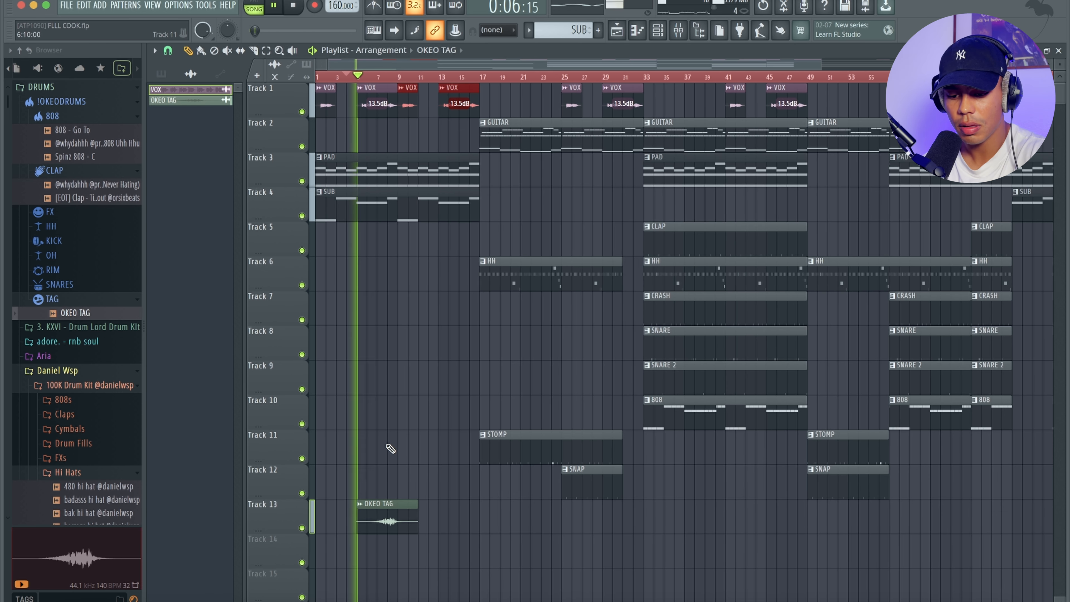
Step: Normalize the OKEO TAG channel, lower its volume to 23%, set time stretching to Stretch, and route it to a free mixer track
{"action": "double_click", "coordinate": [382, 516]}
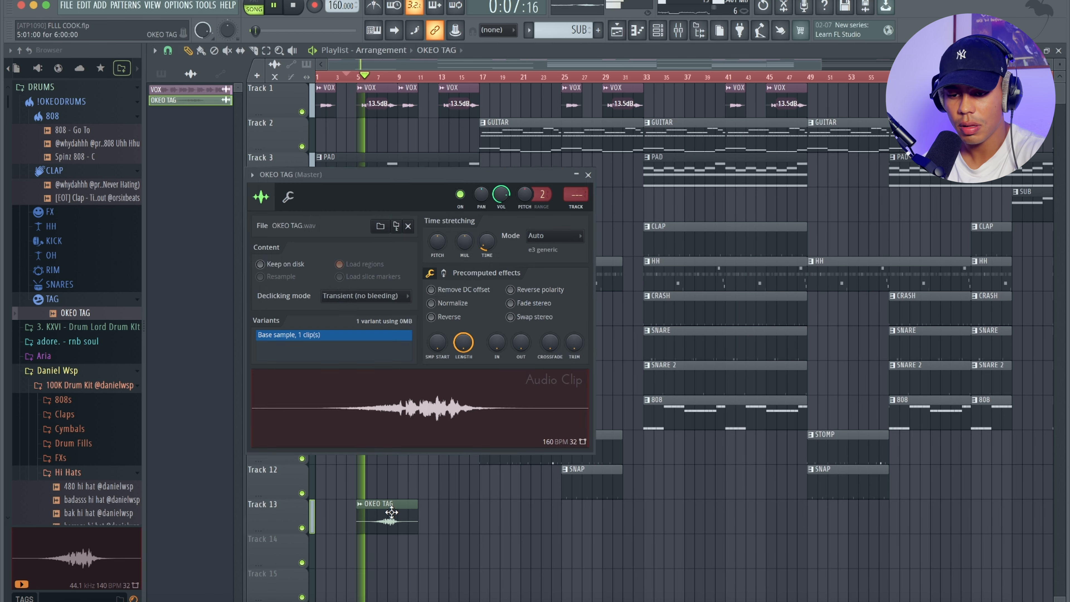
{"action": "left_click", "coordinate": [430, 303]}
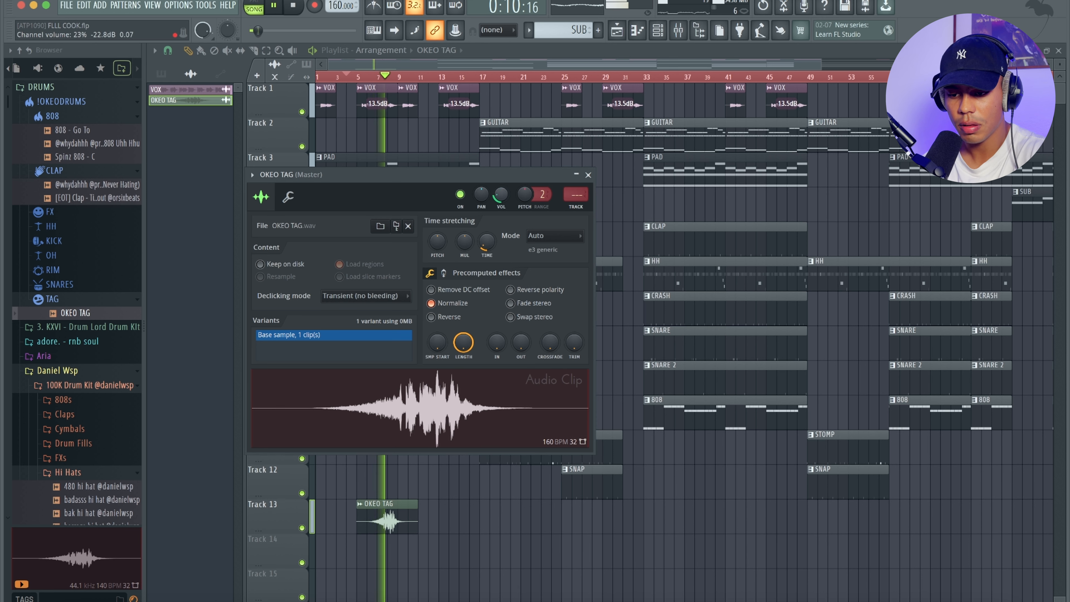
{"action": "left_click", "coordinate": [552, 237]}
{"action": "left_click", "coordinate": [549, 274]}
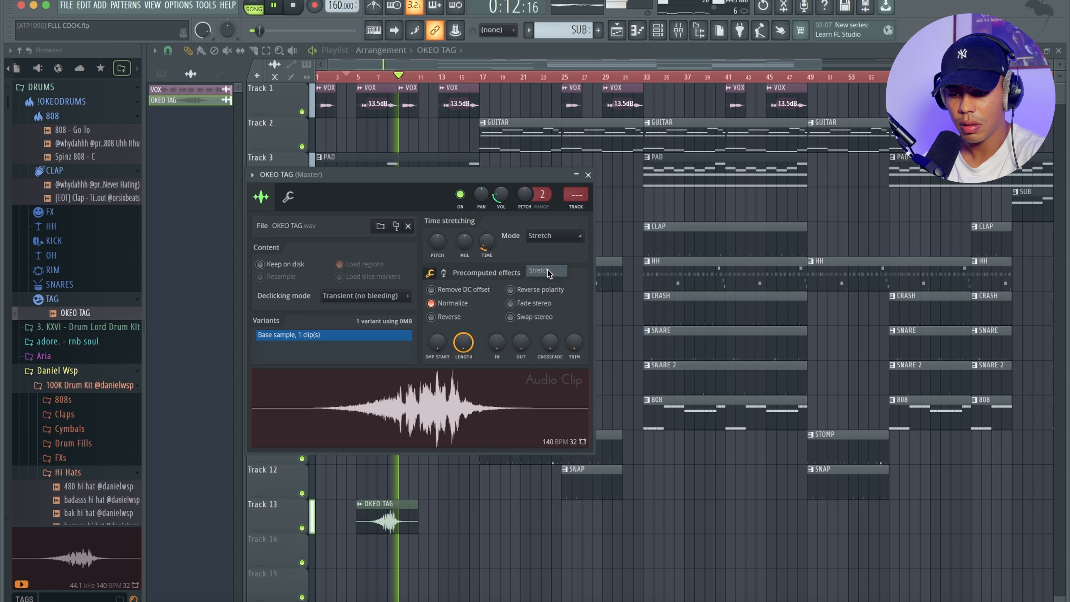
{"action": "key", "text": "ctrl+l"}
{"action": "key", "text": "Escape"}
{"action": "key", "text": "Escape"}
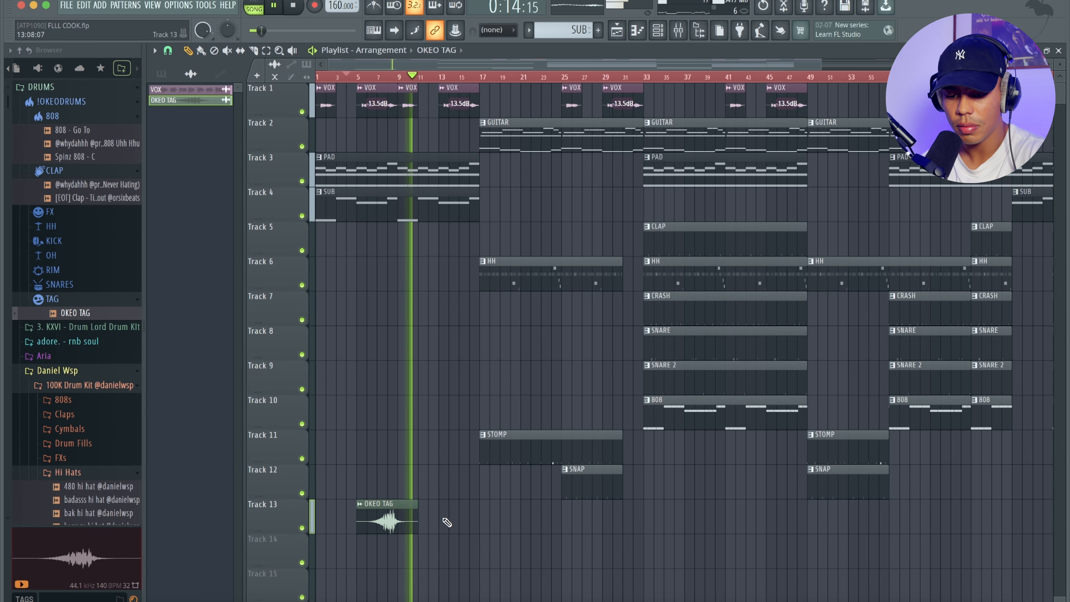
{"action": "key", "text": "space"}
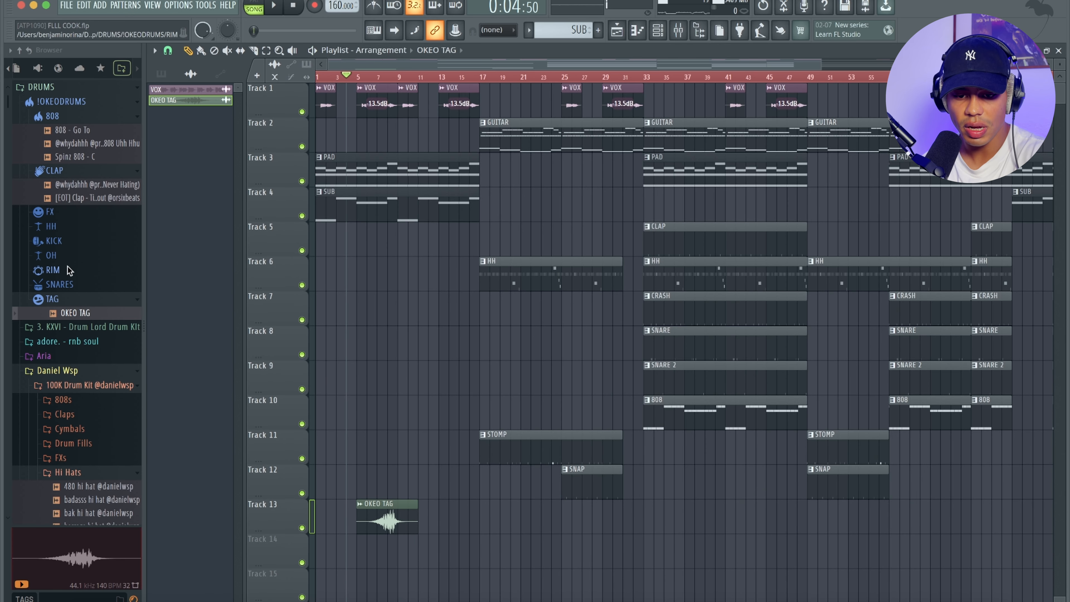
Step: Place the FX - YouTube sample just before bar 9 on Track 14, with time stretching set to Stretch and volume lowered to 17%
{"action": "left_click", "coordinate": [63, 211]}
{"action": "left_click_drag", "start_coordinate": [77, 246], "coordinate": [401, 556]}
{"action": "double_click", "coordinate": [406, 539]}
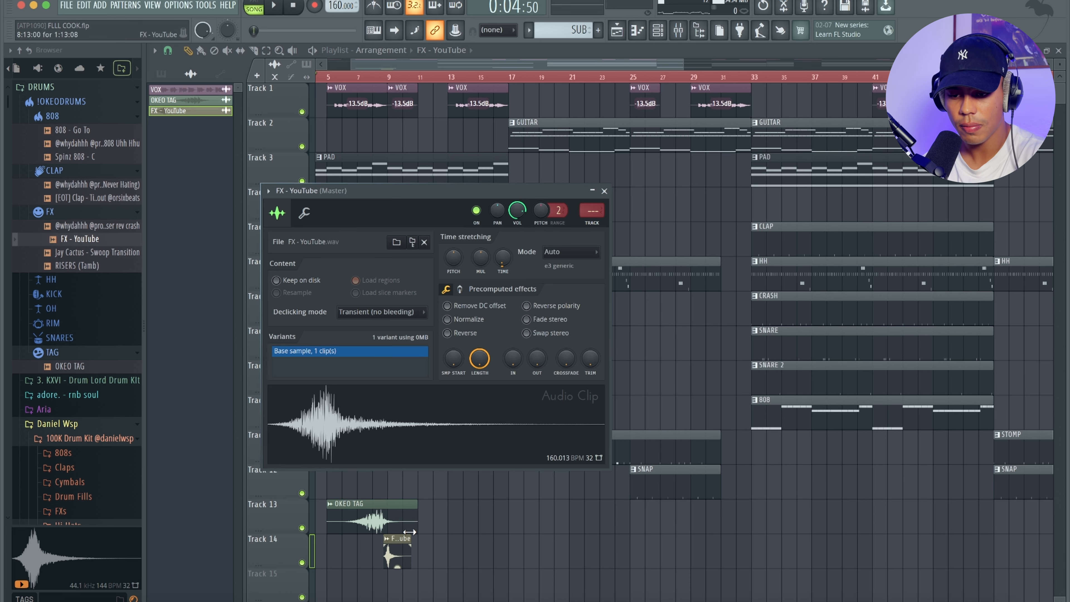
{"action": "left_click", "coordinate": [576, 253]}
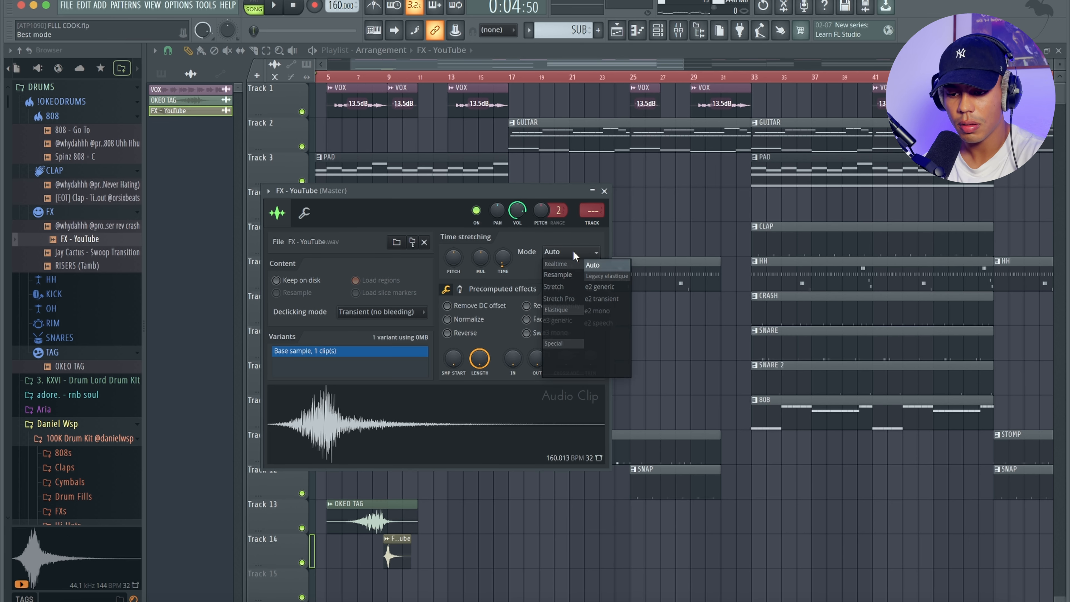
{"action": "left_click", "coordinate": [565, 286]}
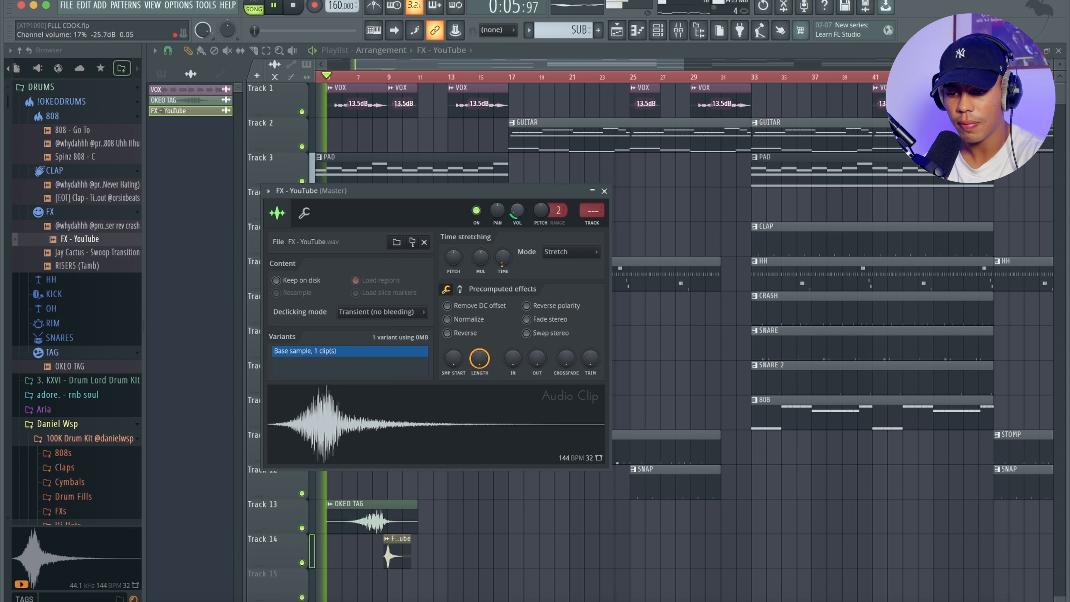
Step: Rename the FX - YouTube channel to FX and route it to mixer track 6
{"action": "key", "text": "F2"}
{"action": "type", "text": "FX"}
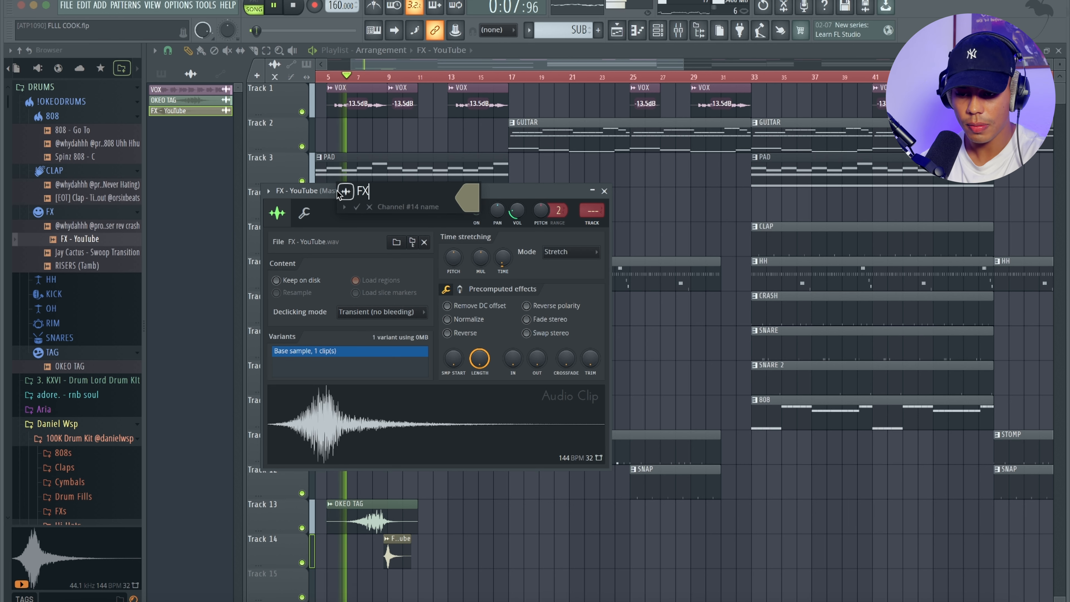
{"action": "key", "text": "Return"}
{"action": "key", "text": "ctrl+l"}
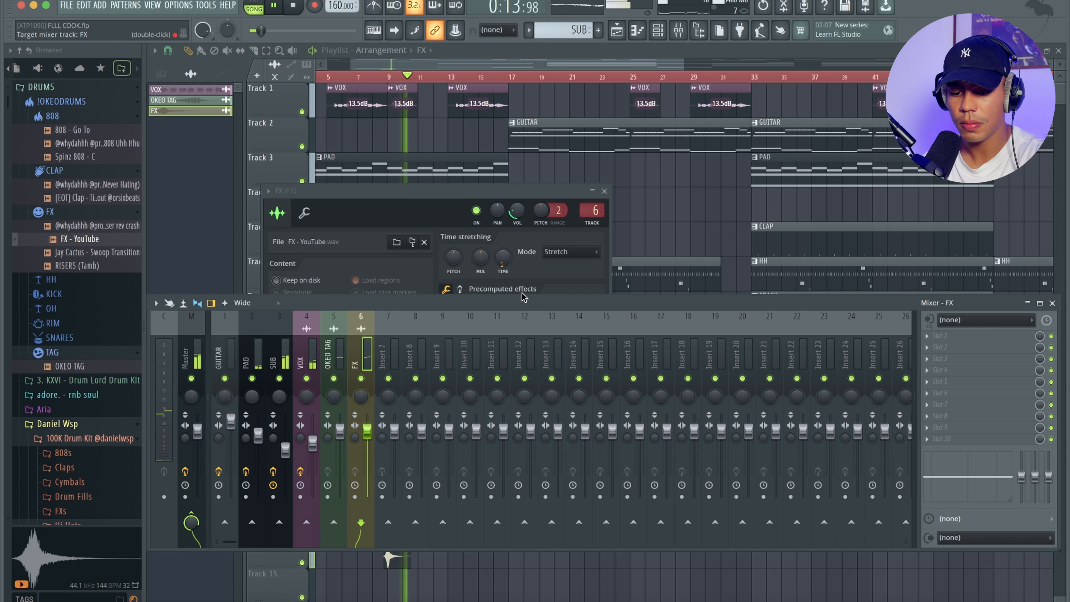
{"action": "left_click", "coordinate": [604, 191]}
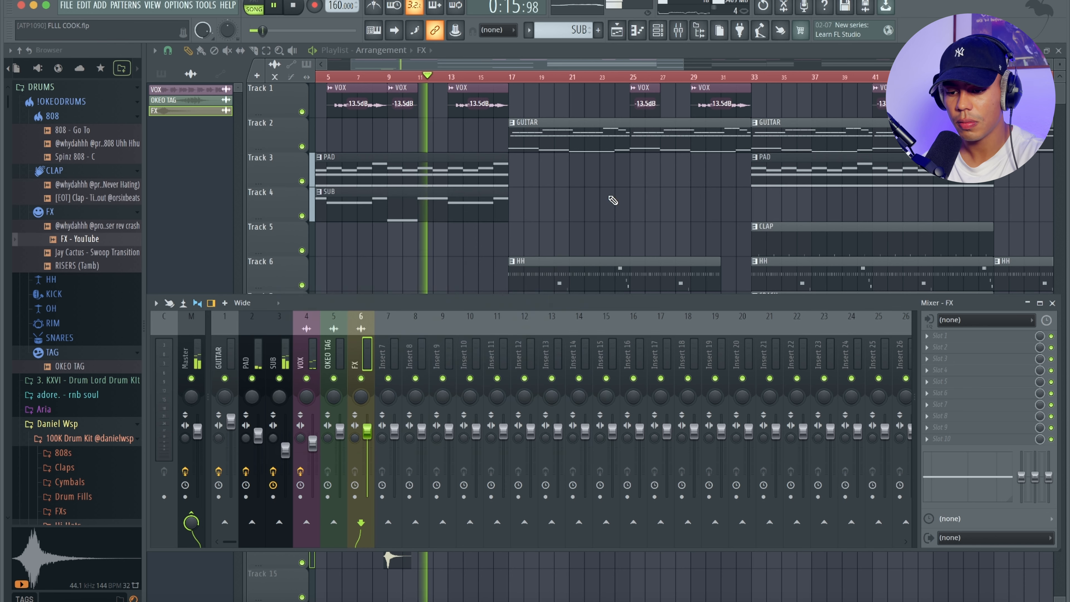
{"action": "key", "text": "F9"}
{"action": "key", "text": "space"}
Step: Set the playlist snap to Bar and copy the FX clip along Track 14 to around bars 17, 25, 49, 57, 65 and 69
{"action": "left_click", "coordinate": [168, 50]}
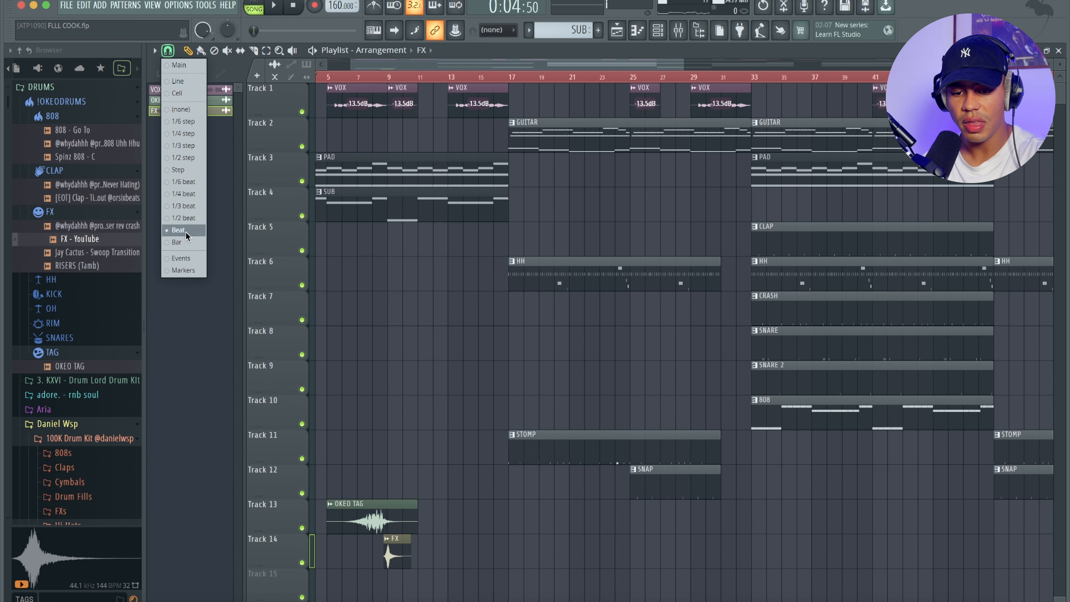
{"action": "left_click", "coordinate": [175, 244]}
{"action": "left_click_drag", "start_coordinate": [419, 561], "coordinate": [510, 560]}
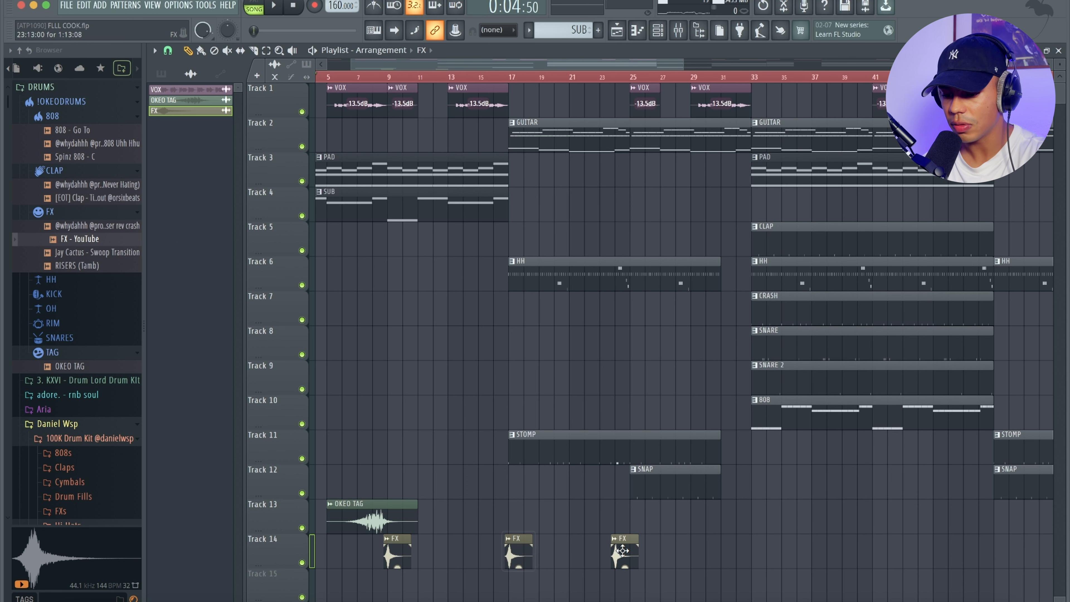
{"action": "scroll", "coordinate": [638, 548], "scroll_direction": "down", "scroll_amount": 1}
{"action": "scroll", "coordinate": [638, 547], "scroll_direction": "right", "scroll_amount": 2}
{"action": "scroll", "coordinate": [639, 553], "scroll_direction": "down", "scroll_amount": 3}
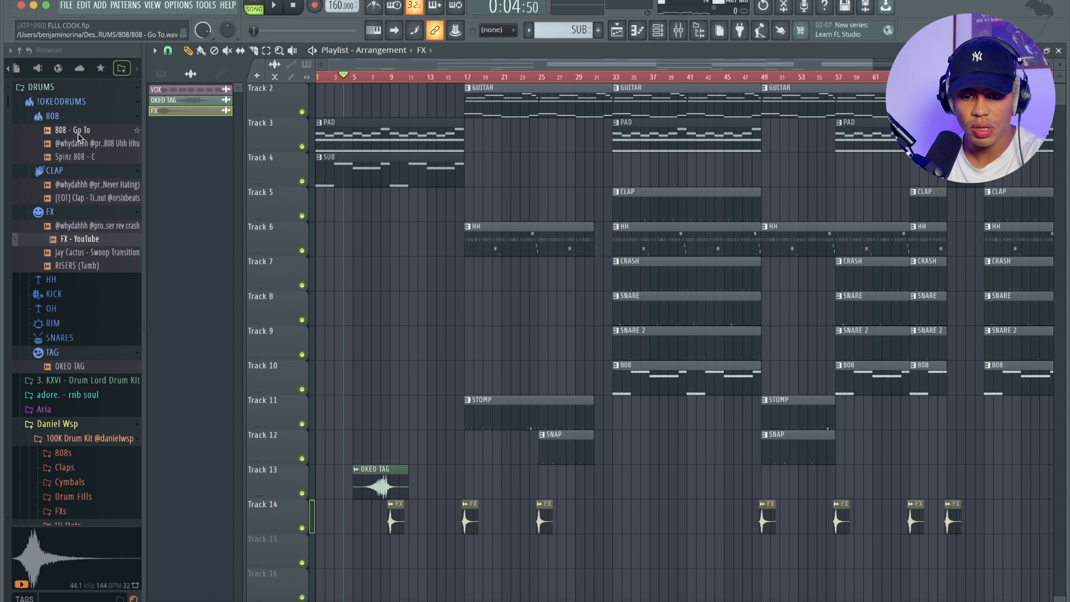
Step: Add the Fx riser rev crash sample to Track 15, trimmed to bars 31 to 33, and set its time stretching to Stretch
{"action": "left_click_drag", "start_coordinate": [85, 226], "coordinate": [318, 534]}
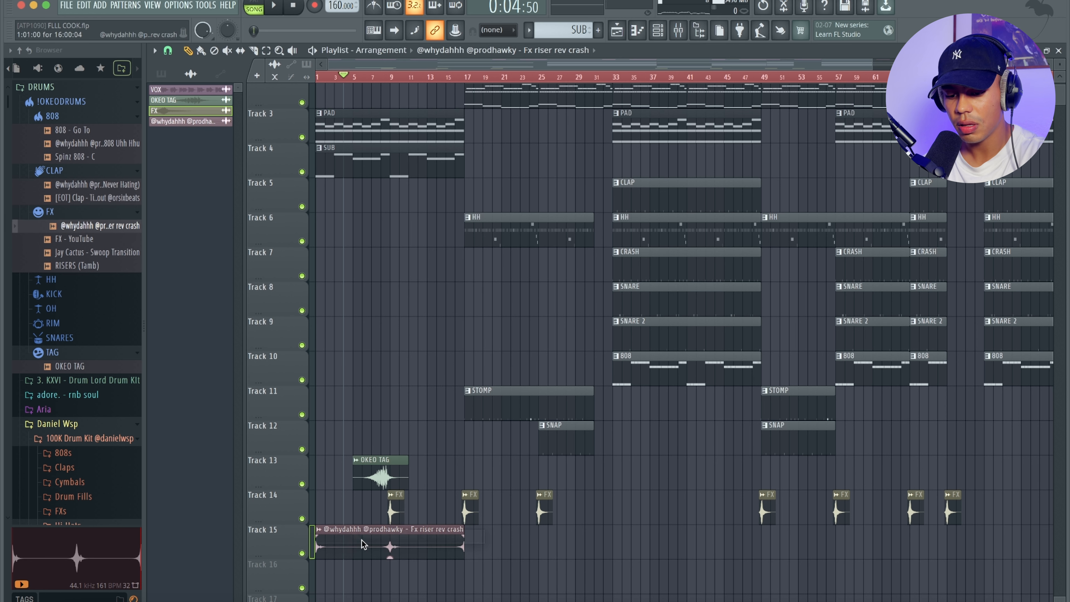
{"action": "left_click_drag", "start_coordinate": [400, 543], "coordinate": [551, 553]}
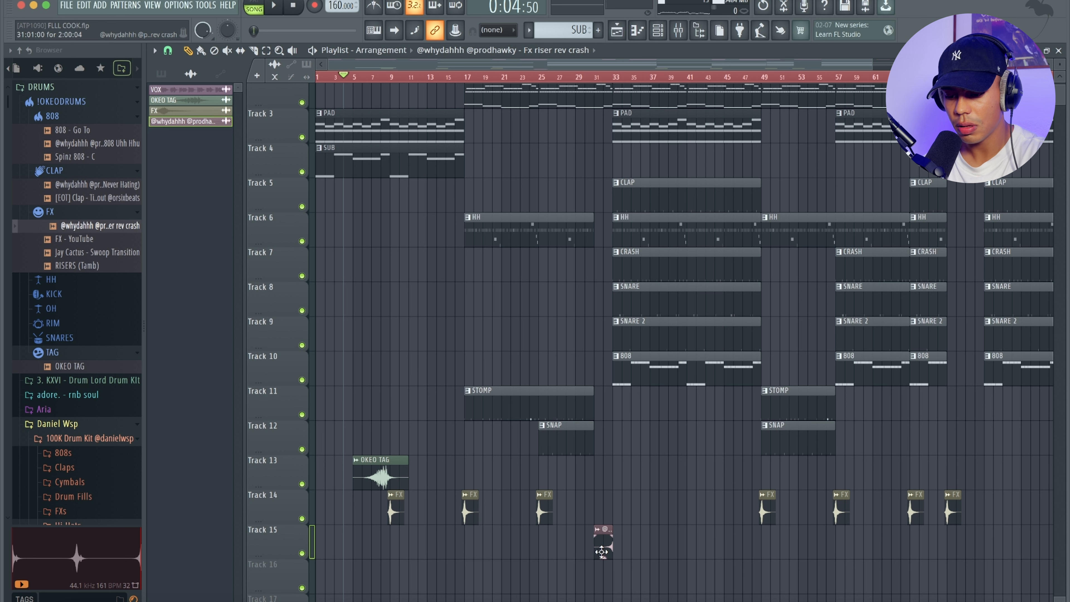
{"action": "double_click", "coordinate": [600, 548]}
{"action": "left_click", "coordinate": [456, 146]}
{"action": "left_click", "coordinate": [454, 176]}
Step: Rename the riser channel to FX 2, set its volume to 20%, route it to a free mixer track, and play from bar 31
{"action": "left_click", "coordinate": [319, 79]}
{"action": "type", "text": "FX 2"}
{"action": "key", "text": "Return"}
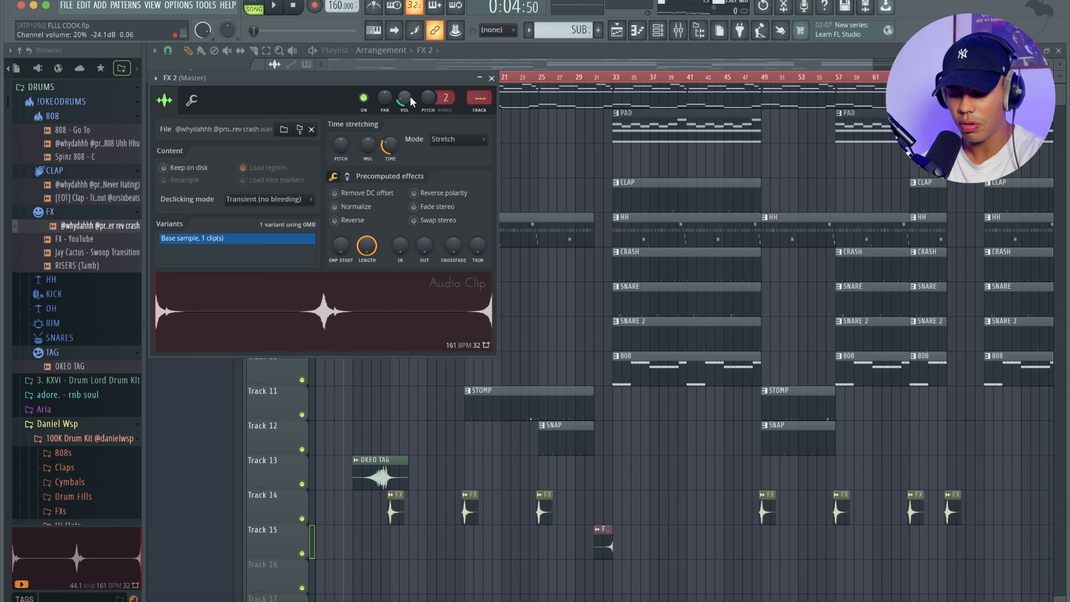
{"action": "key", "text": "super+l"}
{"action": "key", "text": "Escape"}
{"action": "key", "text": "Escape"}
{"action": "left_click", "coordinate": [599, 90]}
{"action": "left_click", "coordinate": [595, 76]}
{"action": "key", "text": "space"}
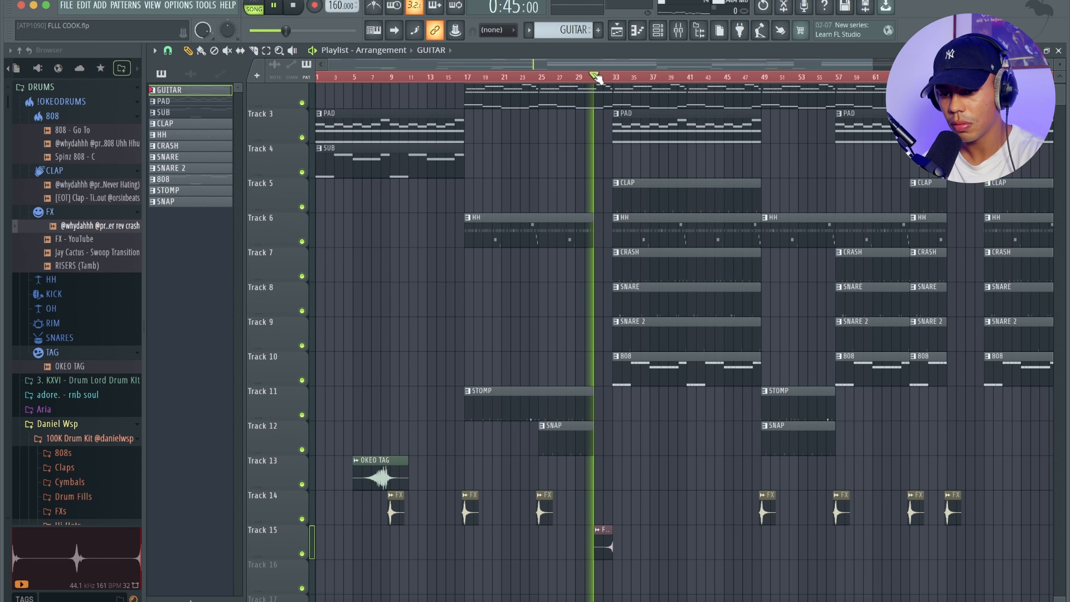
{"action": "scroll", "coordinate": [625, 210], "scroll_direction": "right", "scroll_amount": 5}
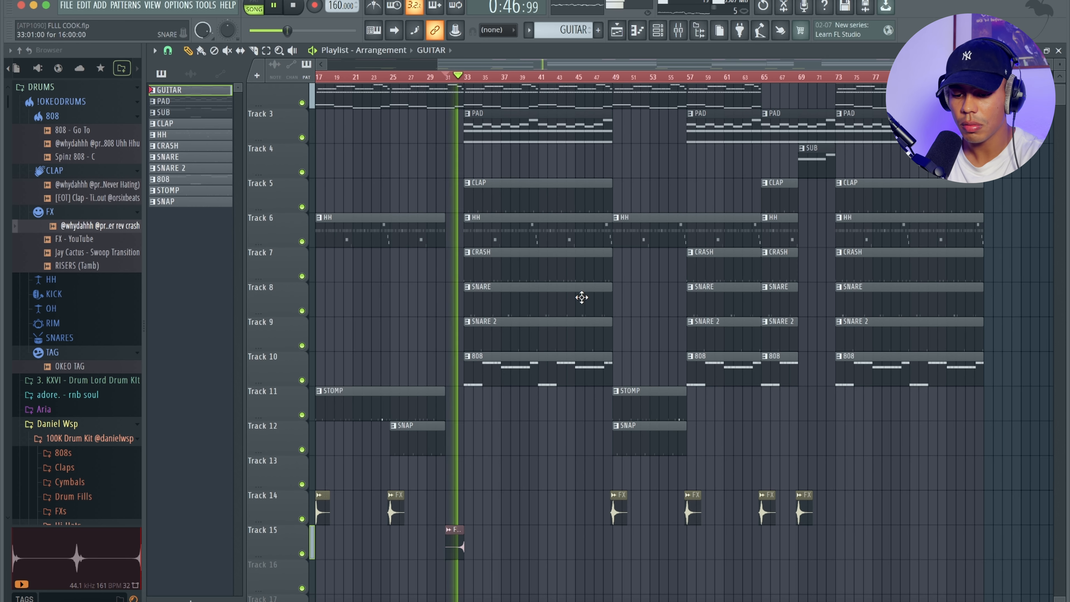
Step: Copy the FX 2 clip to bars 71 to 73 on Track 15 with snap set to Bar, and play the arrangement from bar 48
{"action": "left_click", "coordinate": [168, 50]}
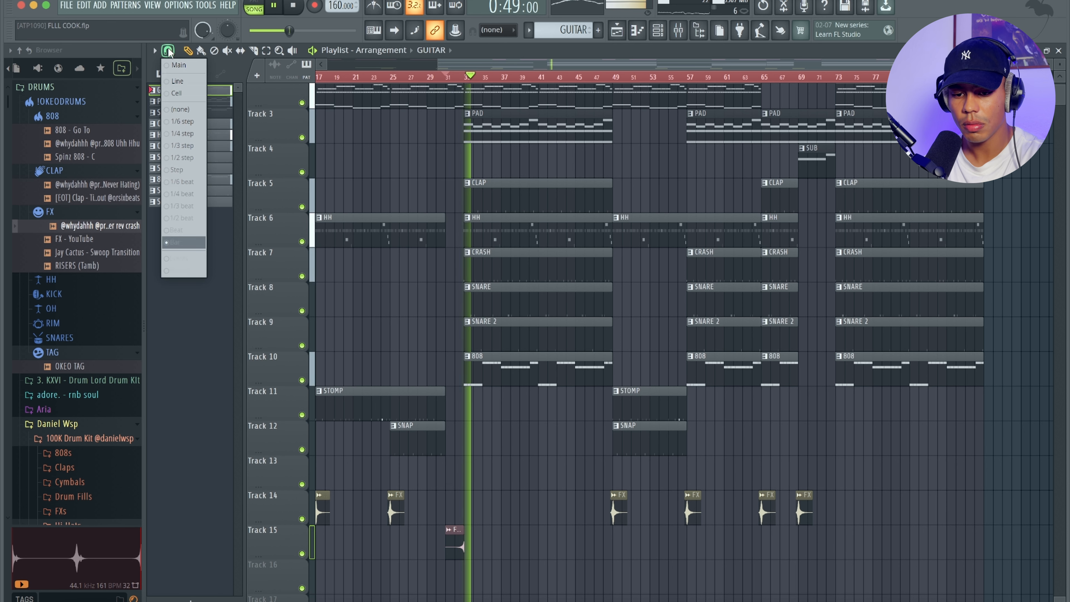
{"action": "left_click", "coordinate": [181, 243]}
{"action": "left_click_drag", "start_coordinate": [452, 545], "coordinate": [826, 545]}
{"action": "left_click_drag", "start_coordinate": [822, 546], "coordinate": [832, 547]}
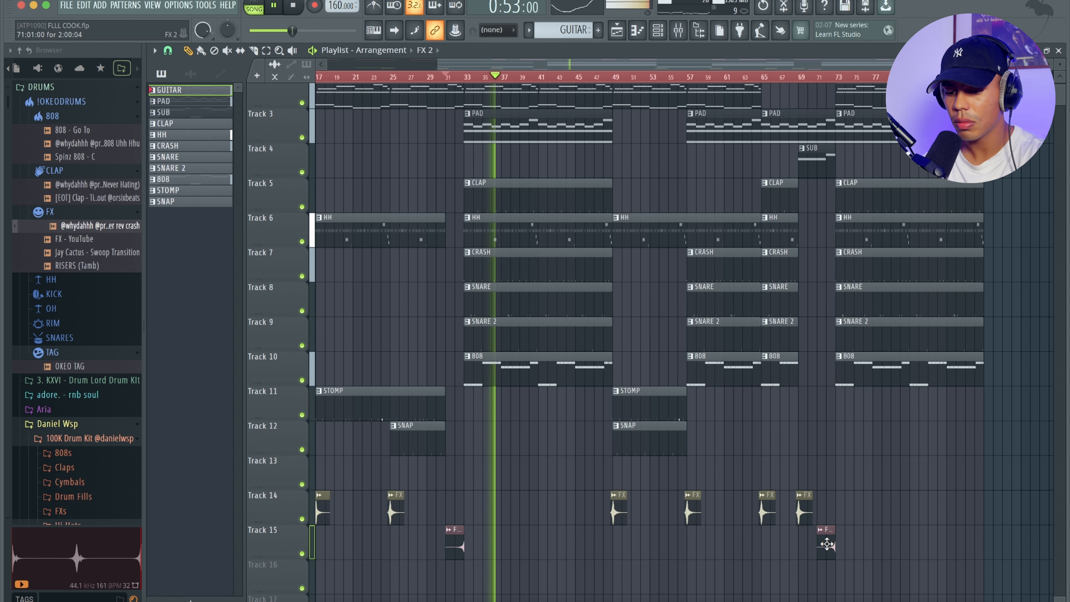
{"action": "left_click", "coordinate": [610, 77]}
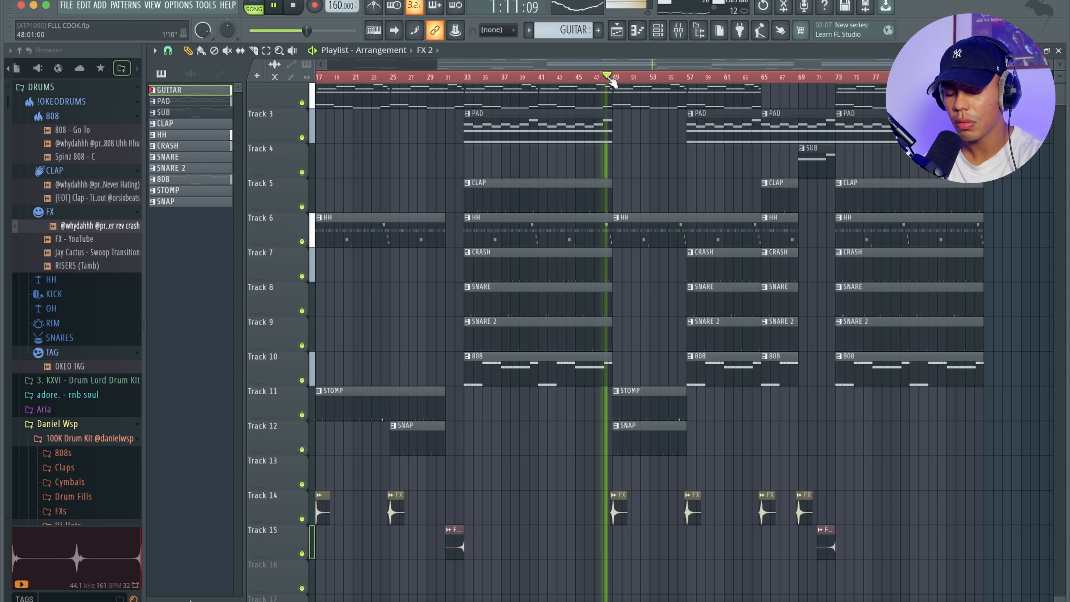
{"action": "scroll", "coordinate": [682, 257], "scroll_direction": "down", "scroll_amount": 2}
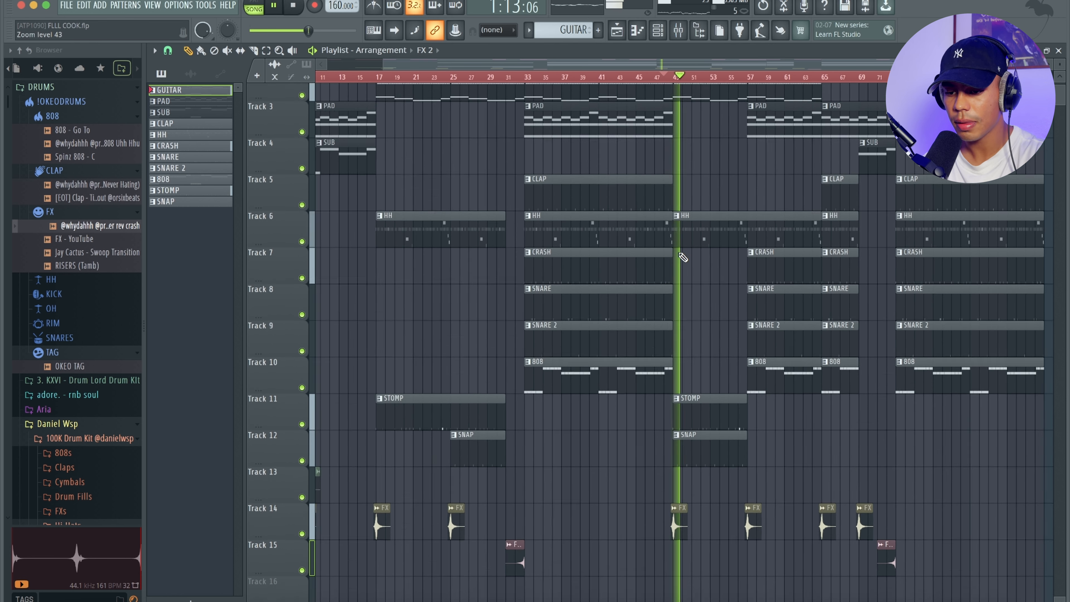